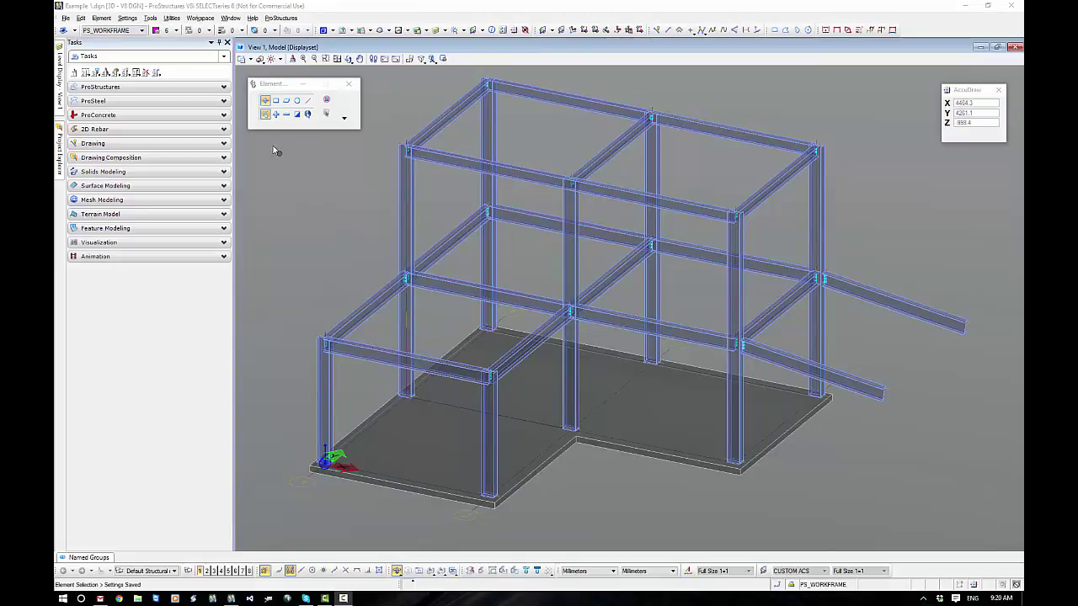
# Step: Start the standard EndPlate connection from the ProSteel flyout and zoom onto a beam-column joint
pyautogui.click(224, 101)
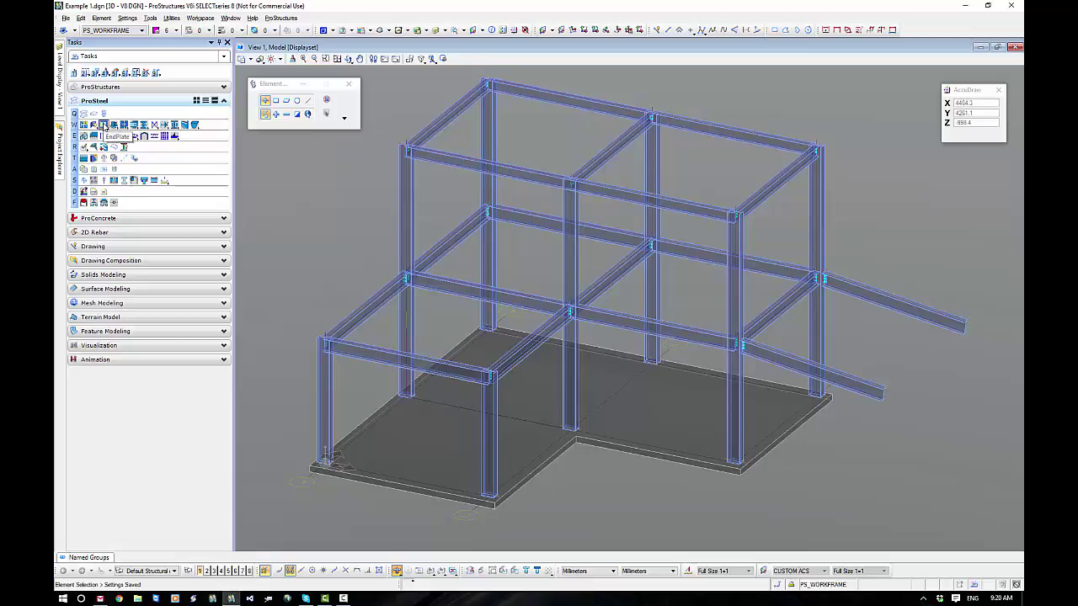
pyautogui.click(102, 125)
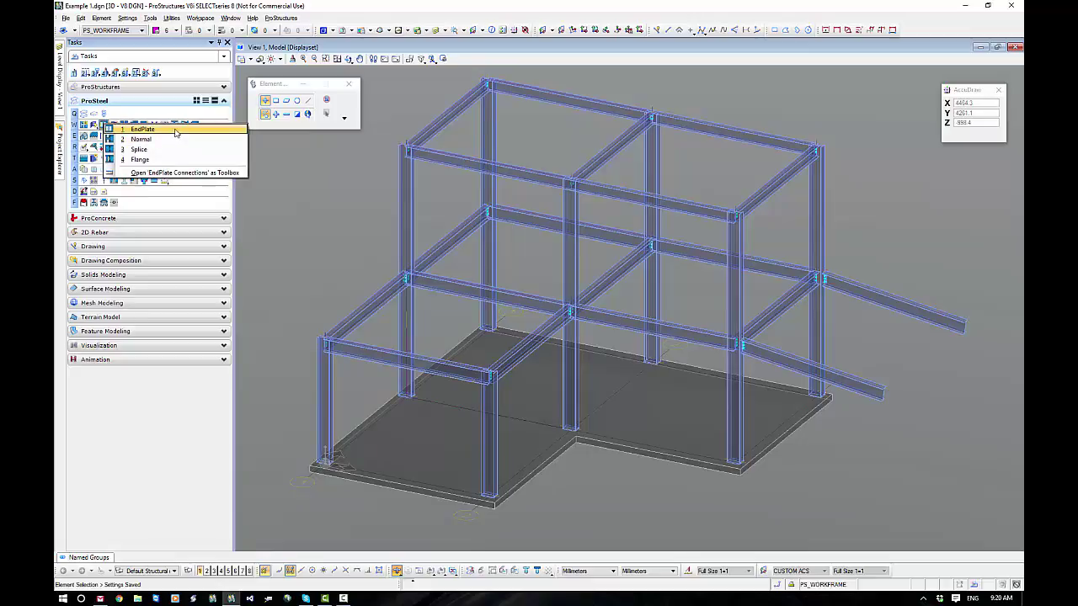
pyautogui.click(143, 129)
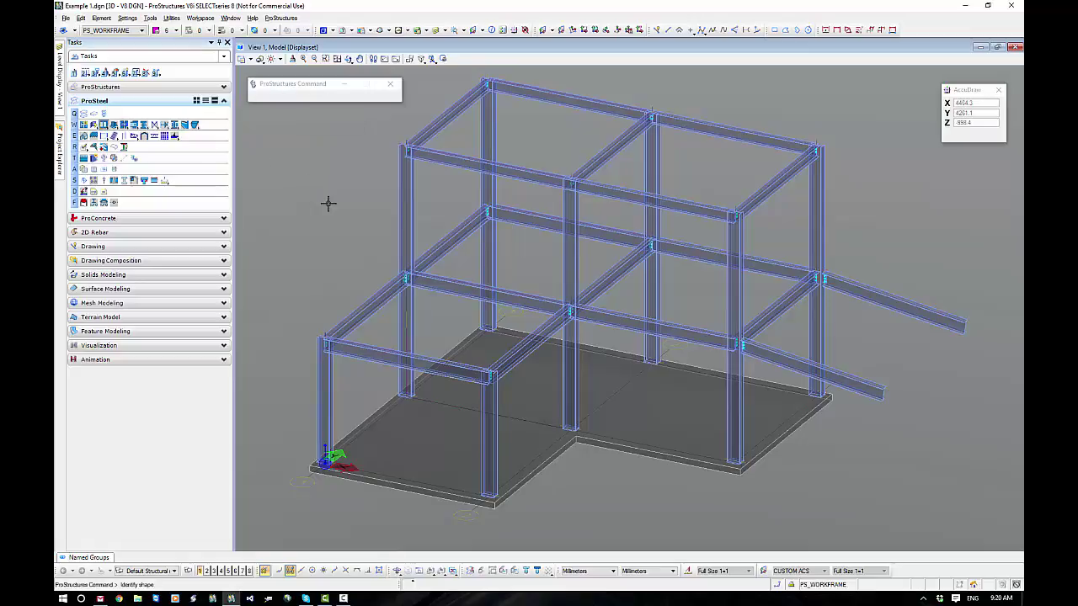
pyautogui.scroll(5, 476, 220)
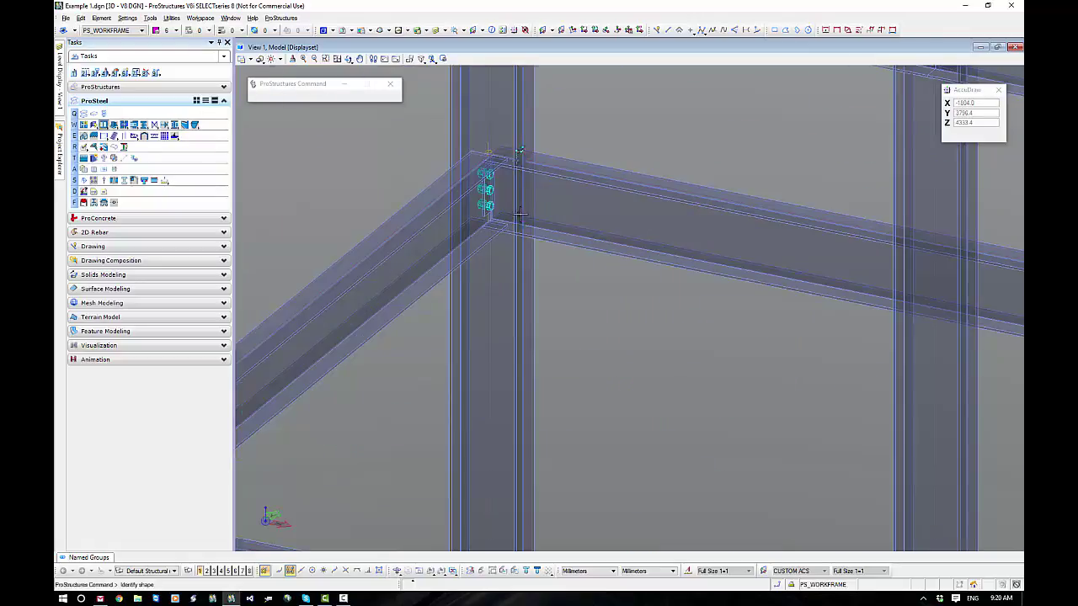
pyautogui.moveTo(558, 255); pyautogui.dragTo(525, 308, button='middle')
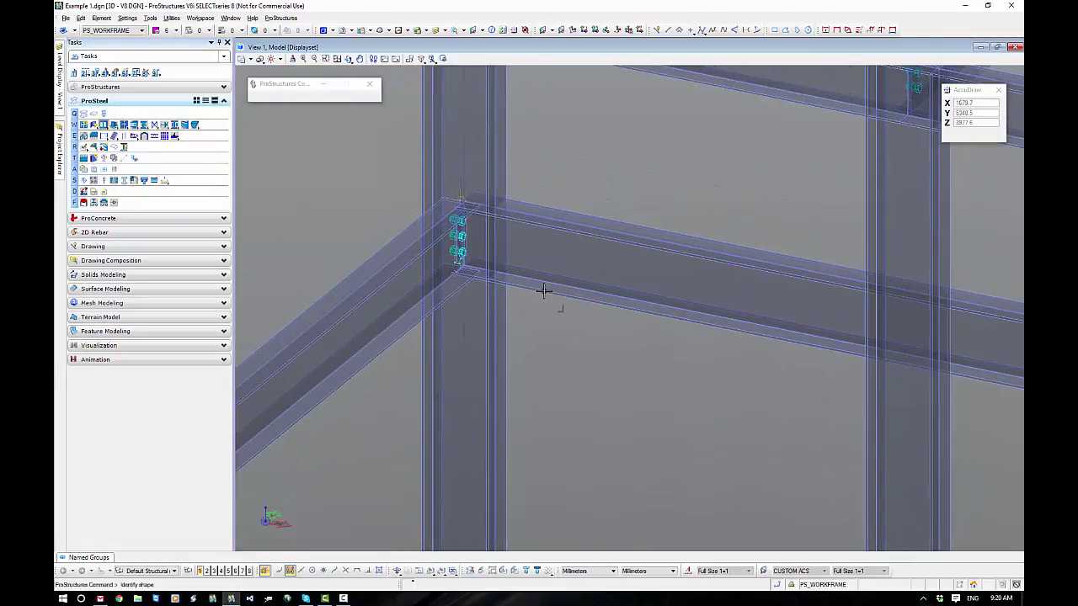
# Step: Pick the column as the supporting shape and the beam as the connected shape
pyautogui.click(486, 324)
pyautogui.click(572, 355)
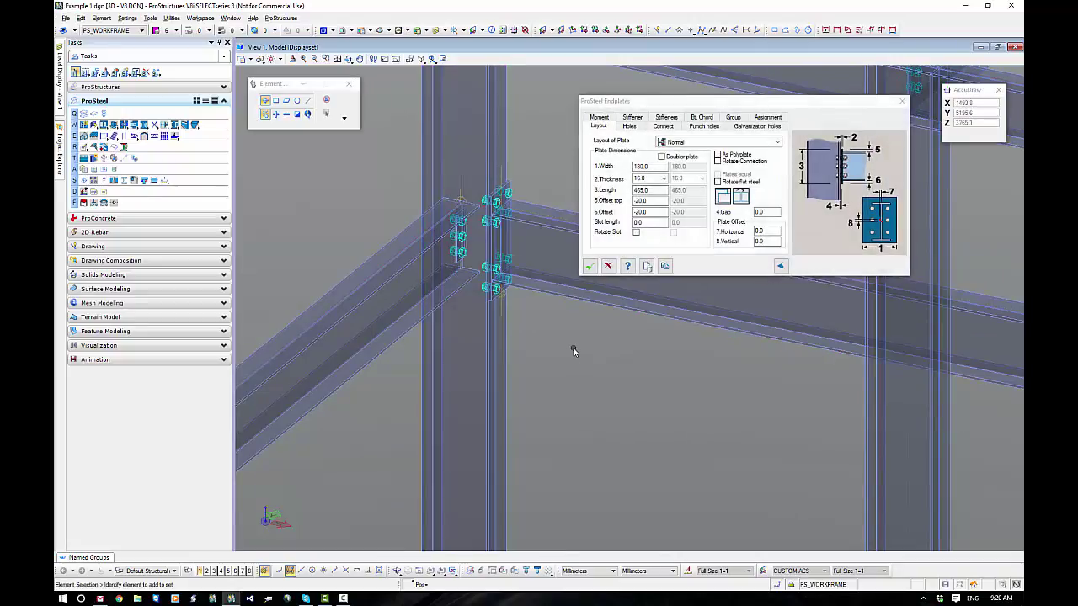
pyautogui.scroll(2, 544, 324)
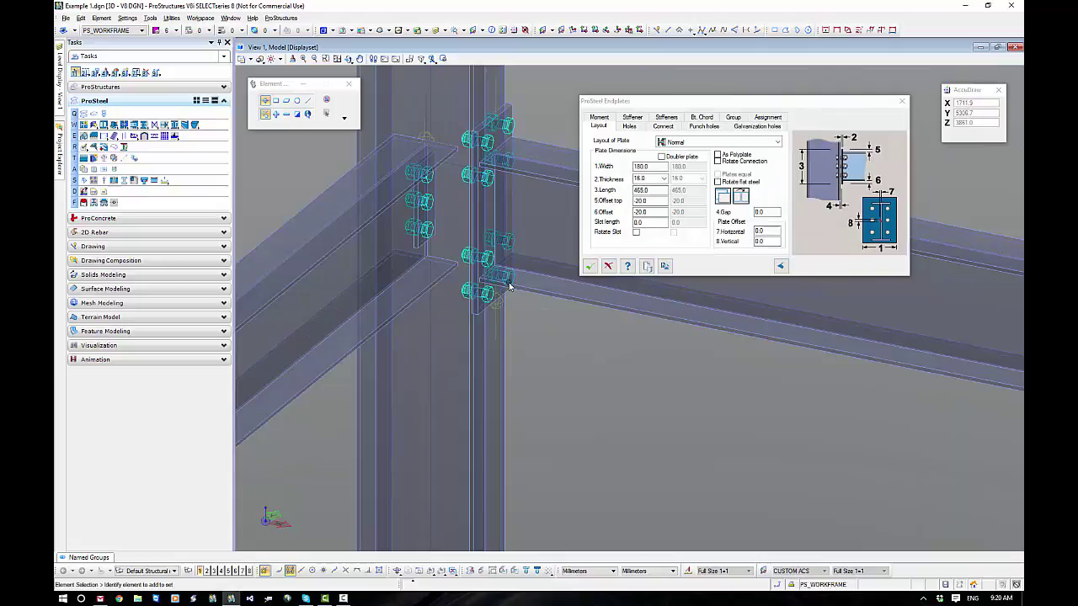
pyautogui.moveTo(512, 333); pyautogui.dragTo(516, 396, button='middle')
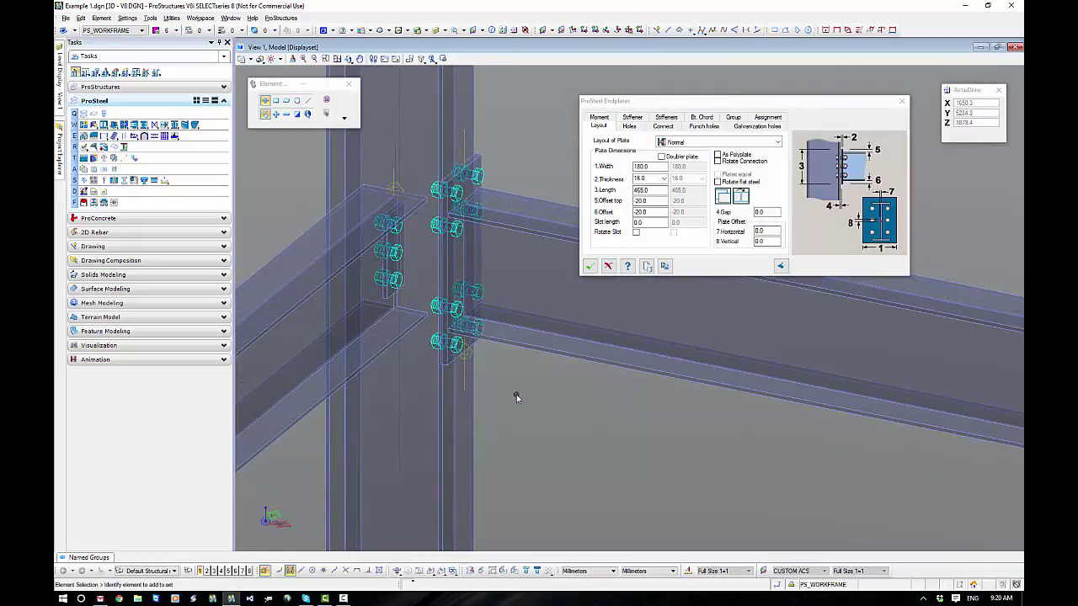
# Step: Review the Layout values: width 180.0, thickness 16.0 and length 465.0
pyautogui.moveTo(693, 102); pyautogui.dragTo(660, 113)
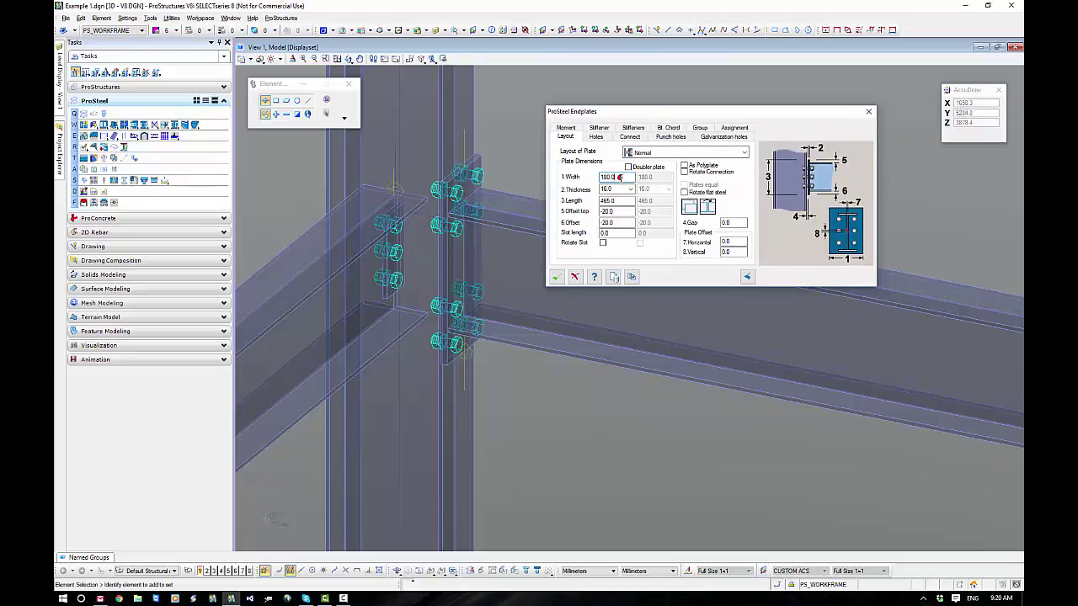
pyautogui.click(621, 176)
pyautogui.click(631, 190)
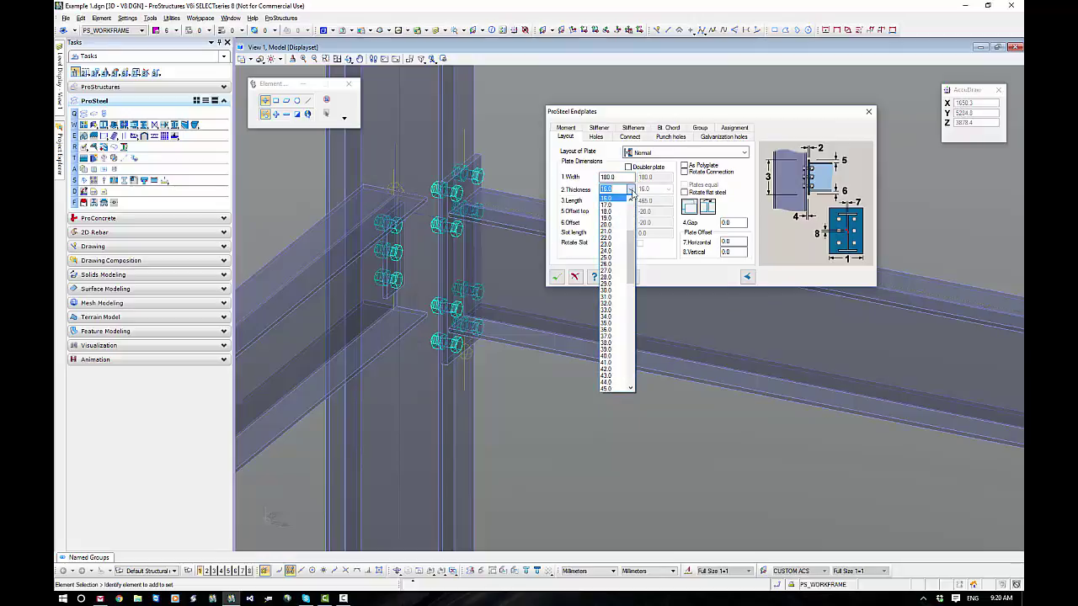
pyautogui.click(631, 192)
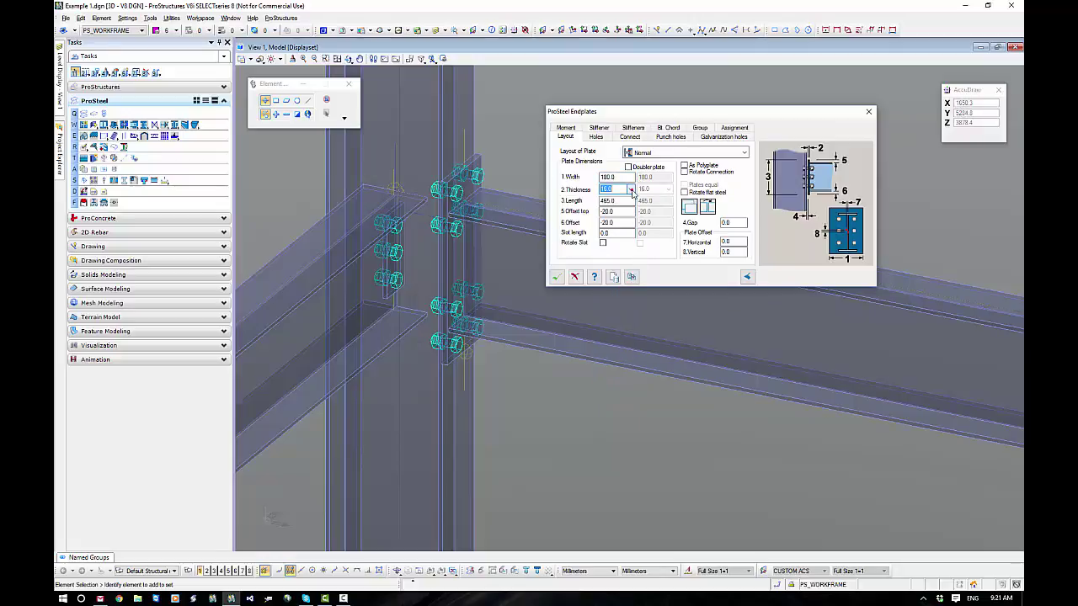
pyautogui.click(625, 200)
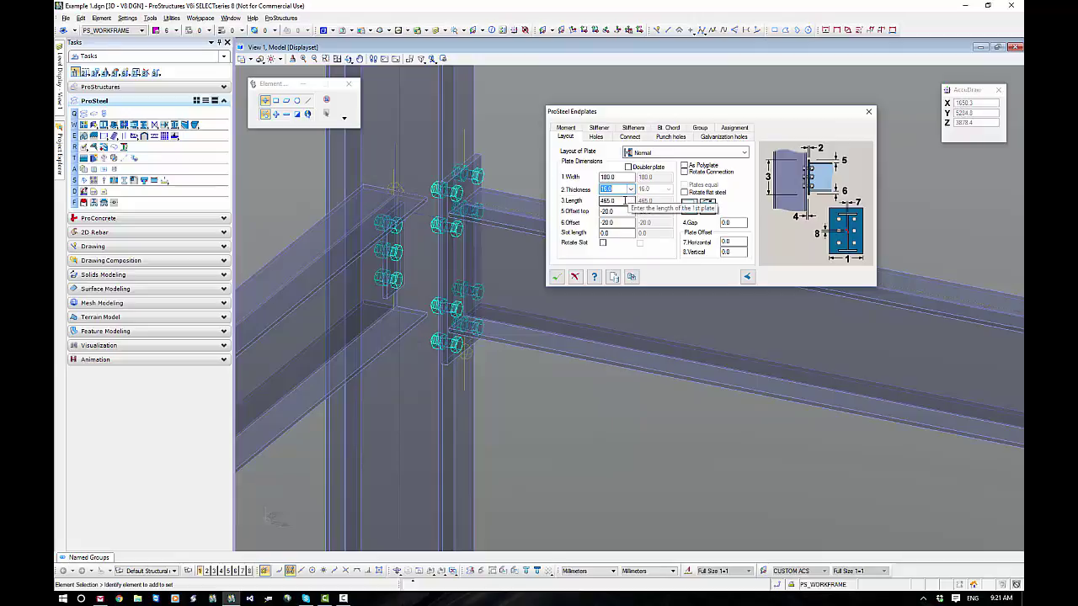
pyautogui.moveTo(622, 200); pyautogui.dragTo(599, 201)
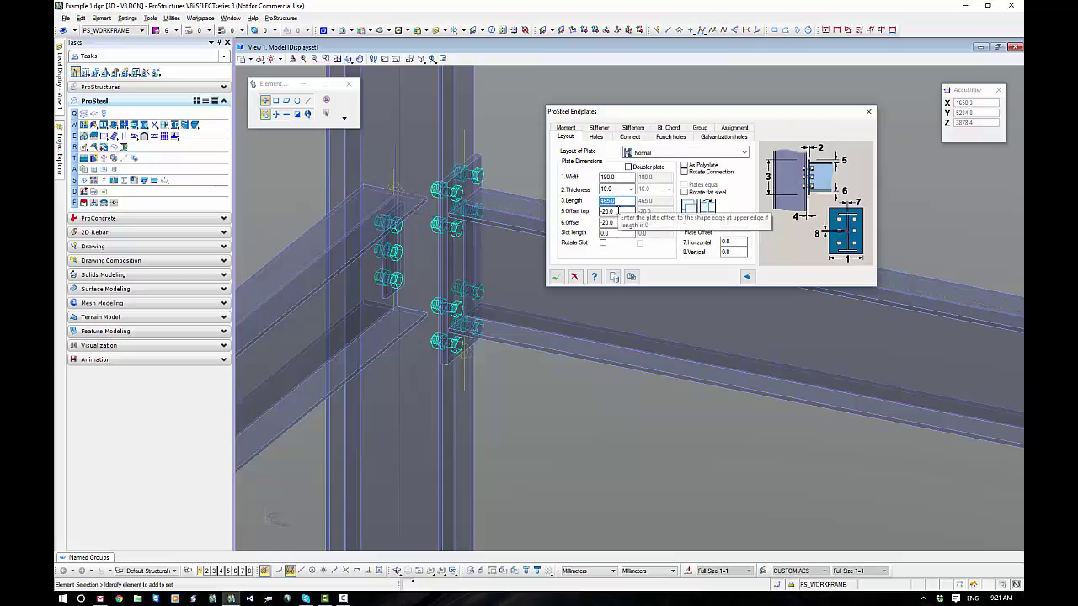
pyautogui.click(618, 222)
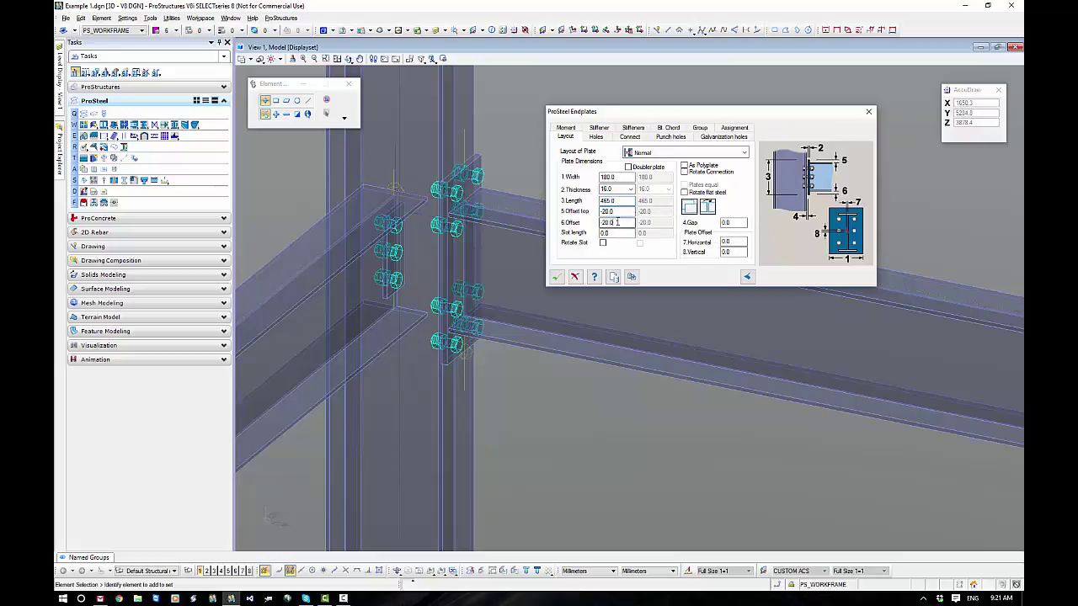
pyautogui.click(617, 201)
# Step: Set the plate length to 0 so the plate follows the beam depth
pyautogui.write('0')
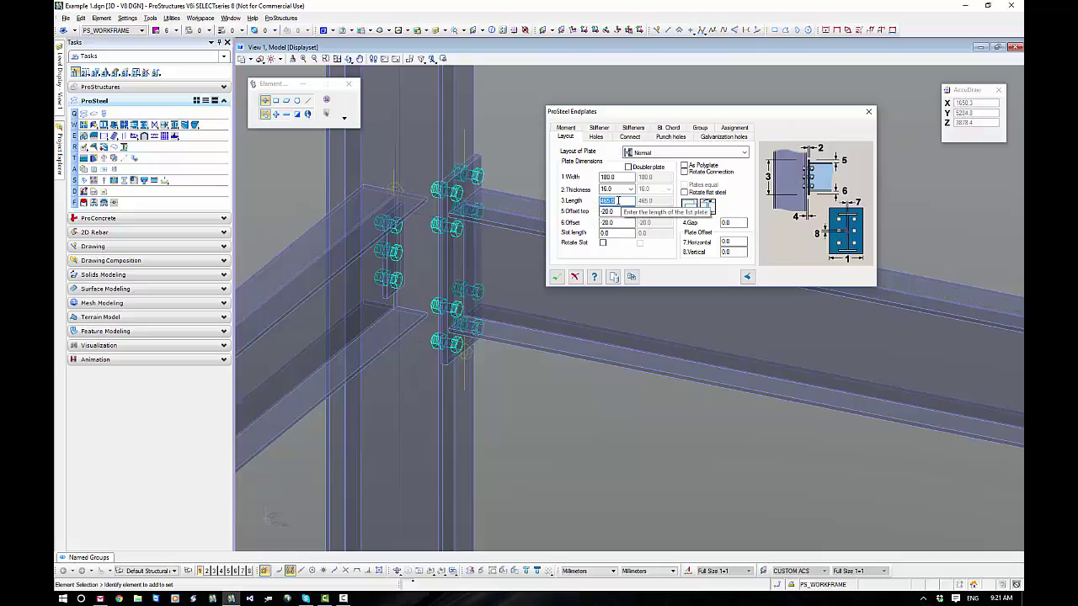
pyautogui.click(617, 212)
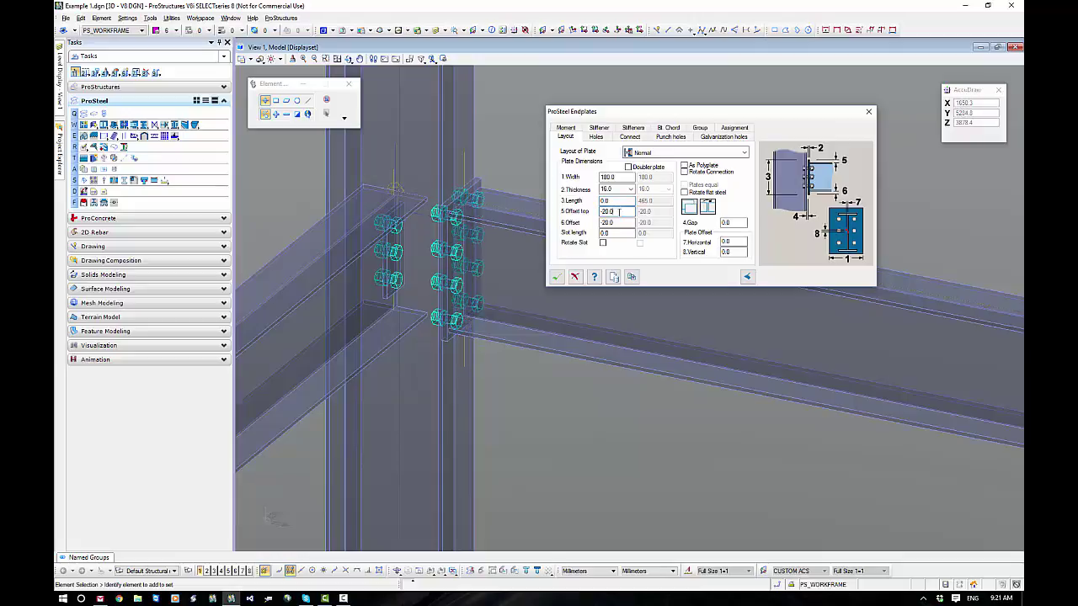
pyautogui.click(608, 222)
pyautogui.click(625, 211)
pyautogui.write('0')
pyautogui.click(615, 223)
pyautogui.click(616, 212)
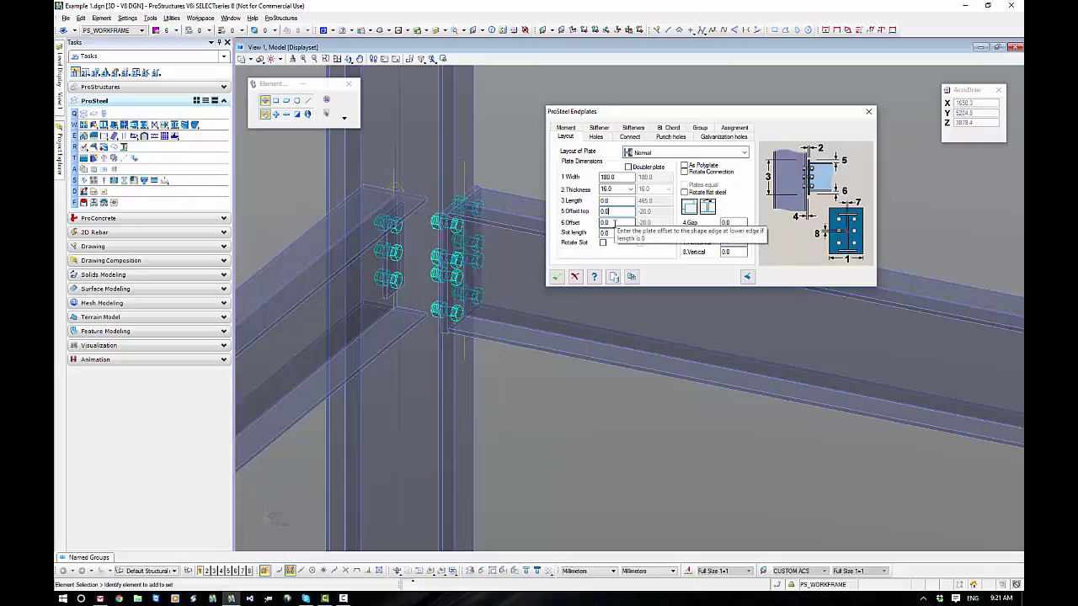
# Step: Set both the bottom offset and the top offset to 10
pyautogui.click(616, 221)
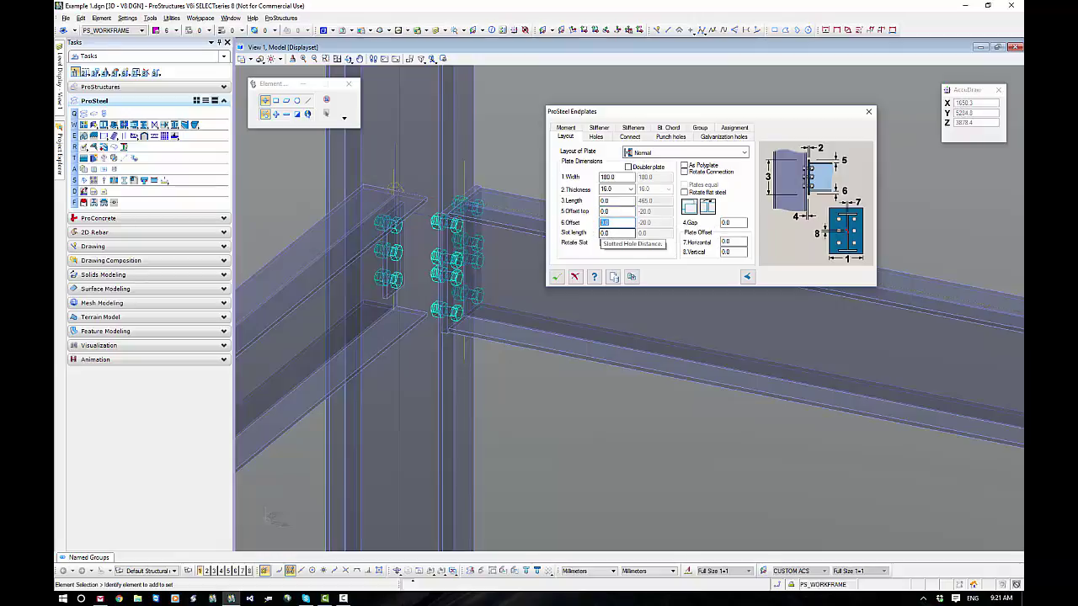
pyautogui.write('10')
pyautogui.click(614, 211)
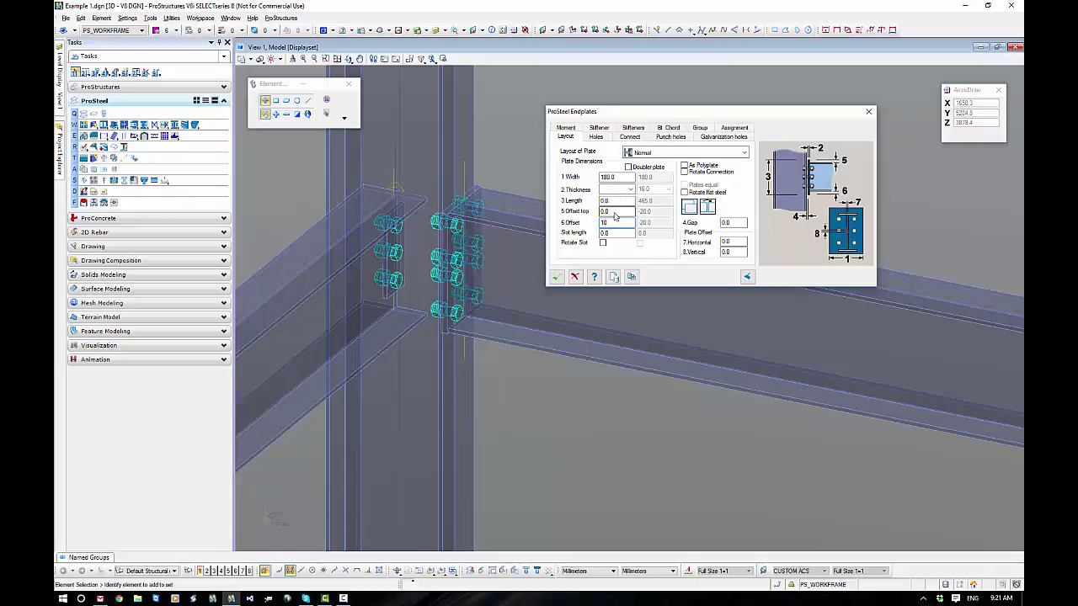
pyautogui.write('10')
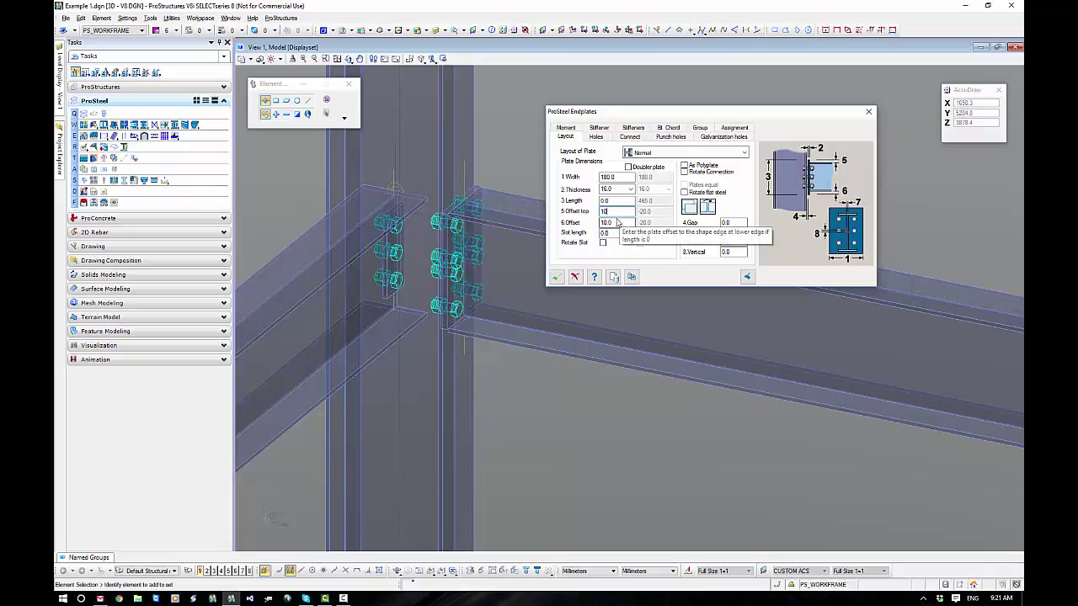
pyautogui.press('Tab')
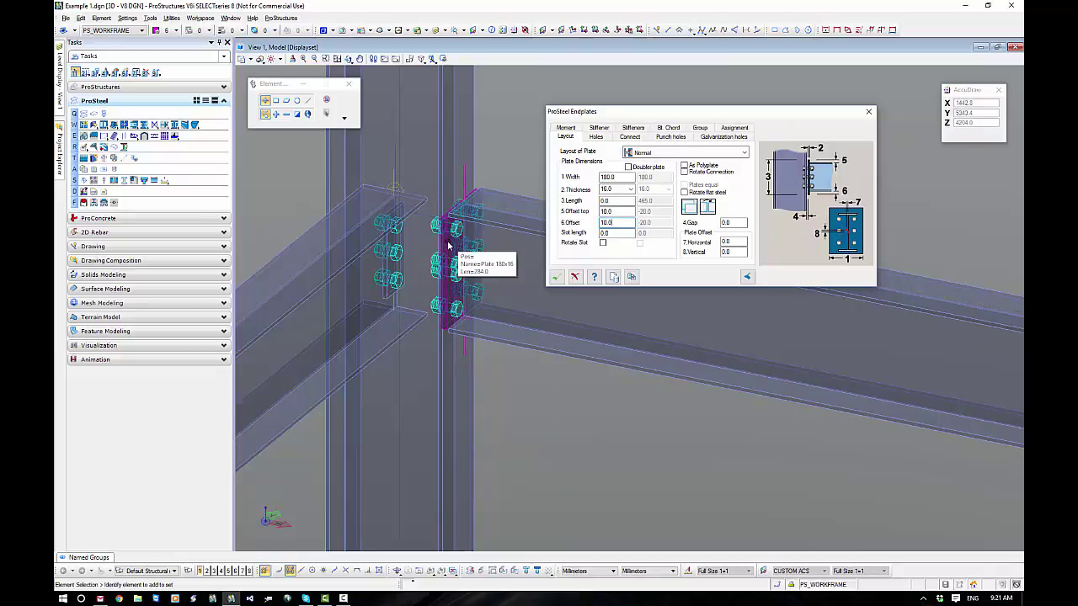
# Step: Enter -75 for both the bottom offset and the top offset
pyautogui.doubleClick(611, 222)
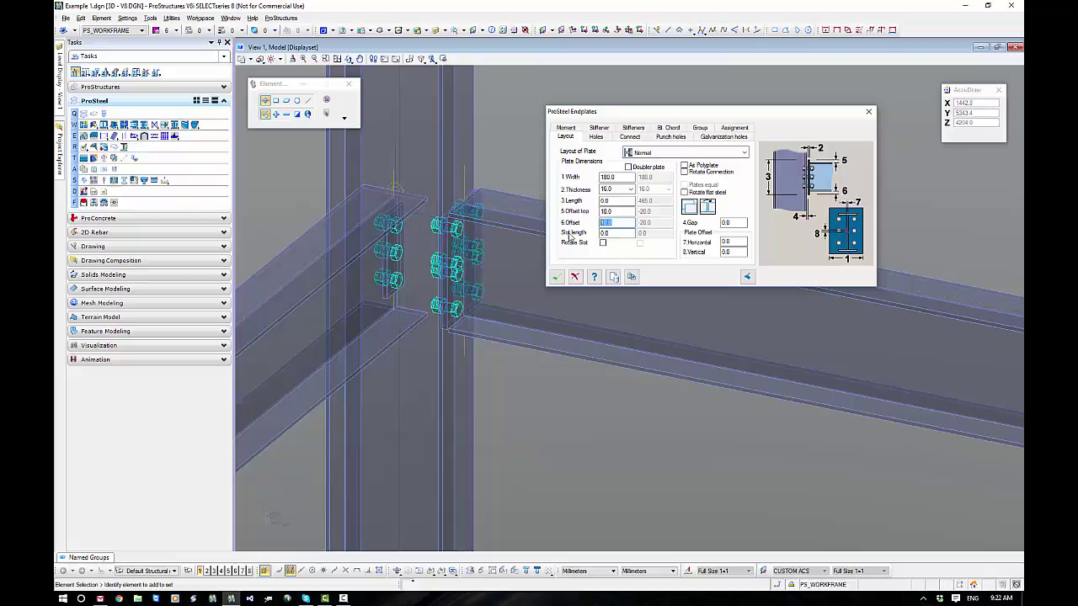
pyautogui.write('-75')
pyautogui.click(615, 212)
pyautogui.moveTo(616, 212); pyautogui.dragTo(599, 211)
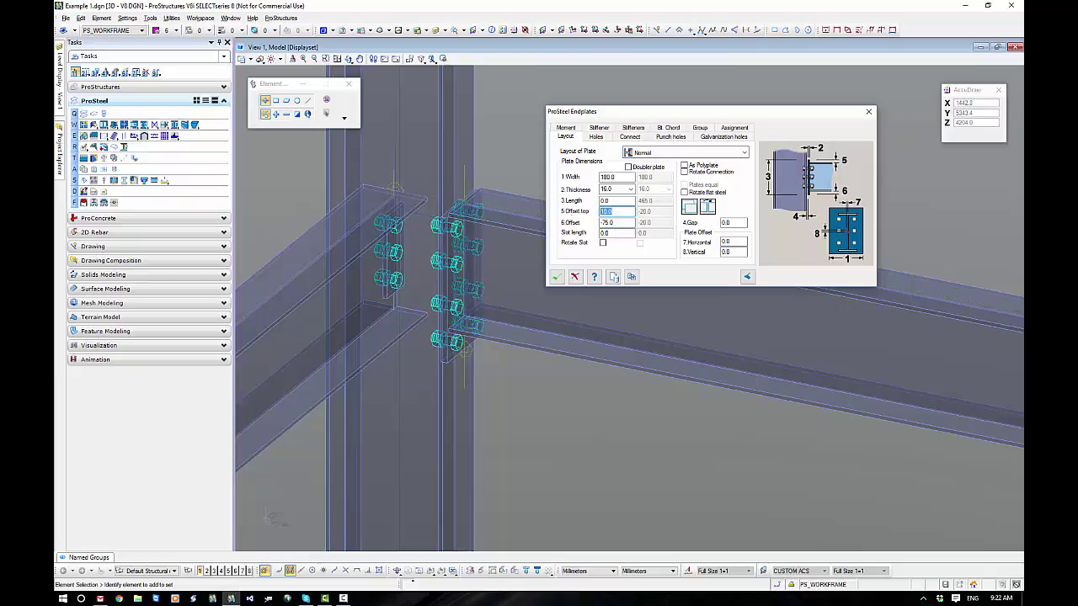
pyautogui.write('-75')
pyautogui.press('Tab')
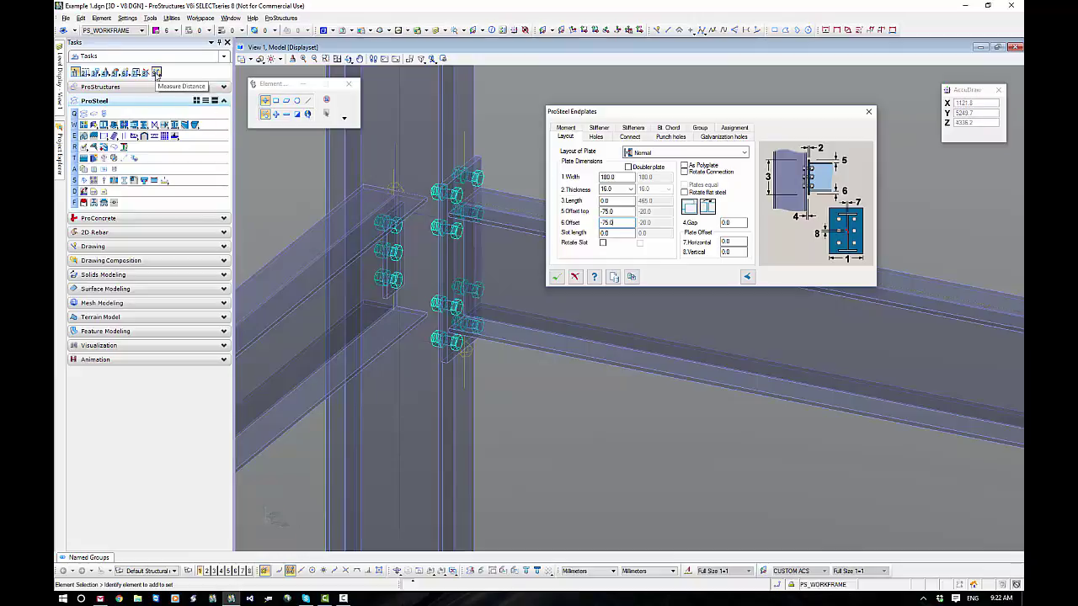
# Step: Measure the end plate's current height from its top to its bottom
pyautogui.click(155, 73)
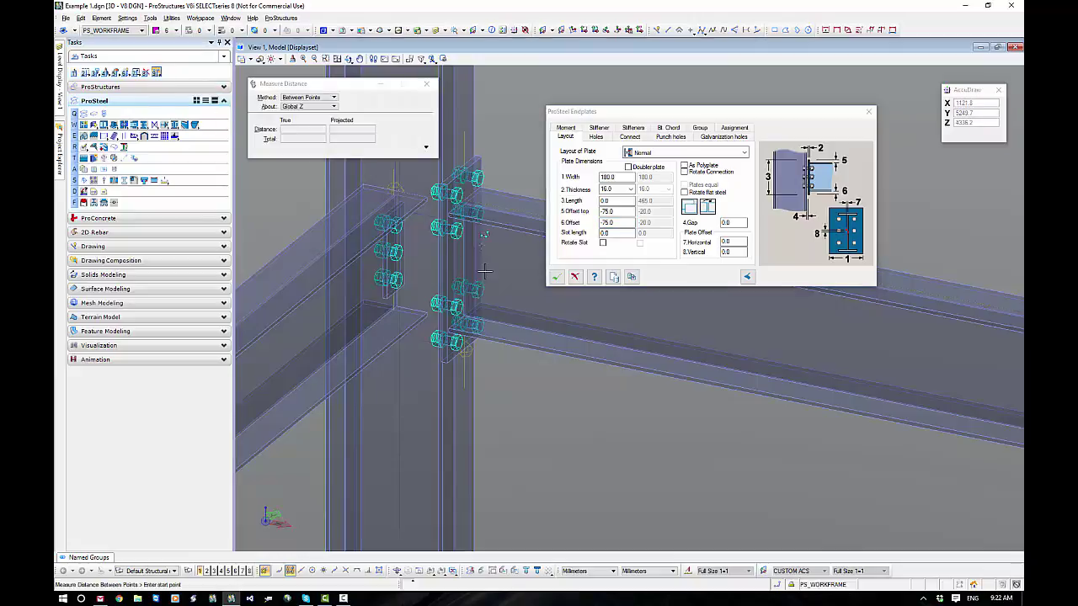
pyautogui.click(447, 192)
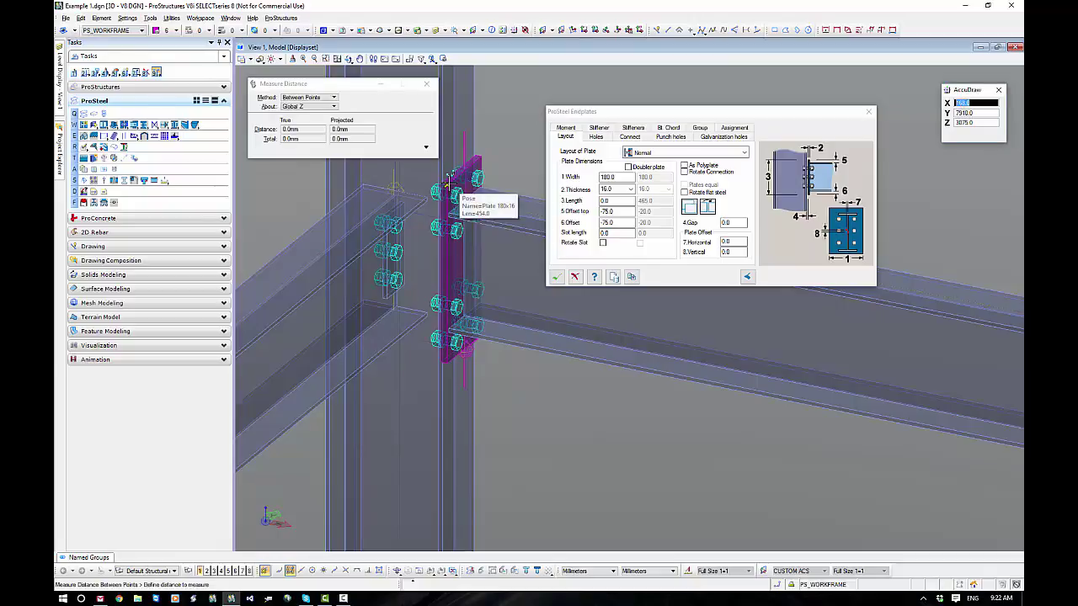
pyautogui.click(446, 362)
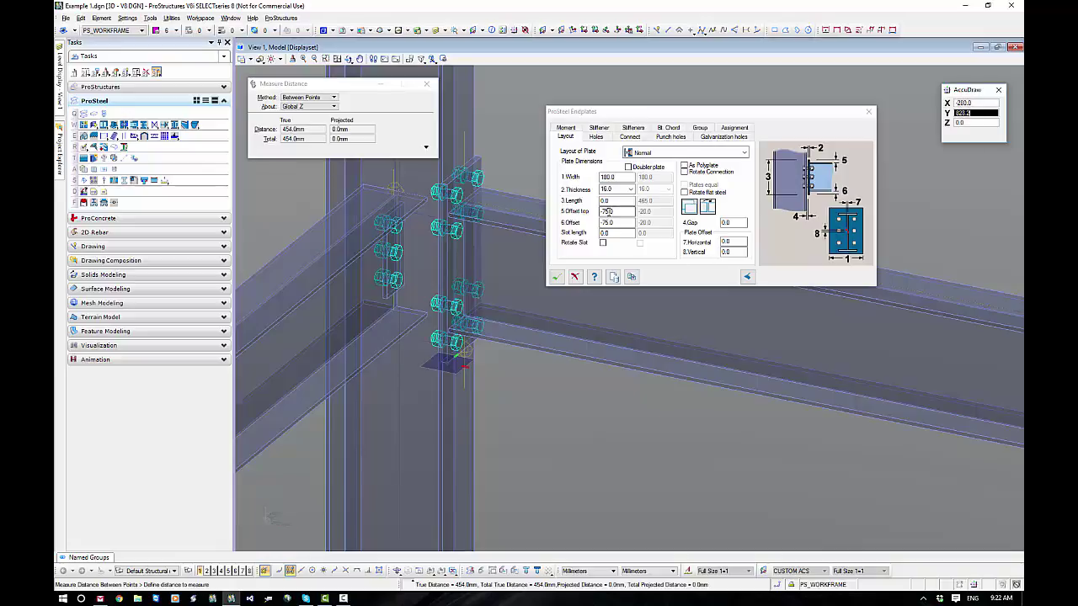
# Step: Set both the top offset and the lower edge offset to -78
pyautogui.click(605, 211)
pyautogui.write('-78')
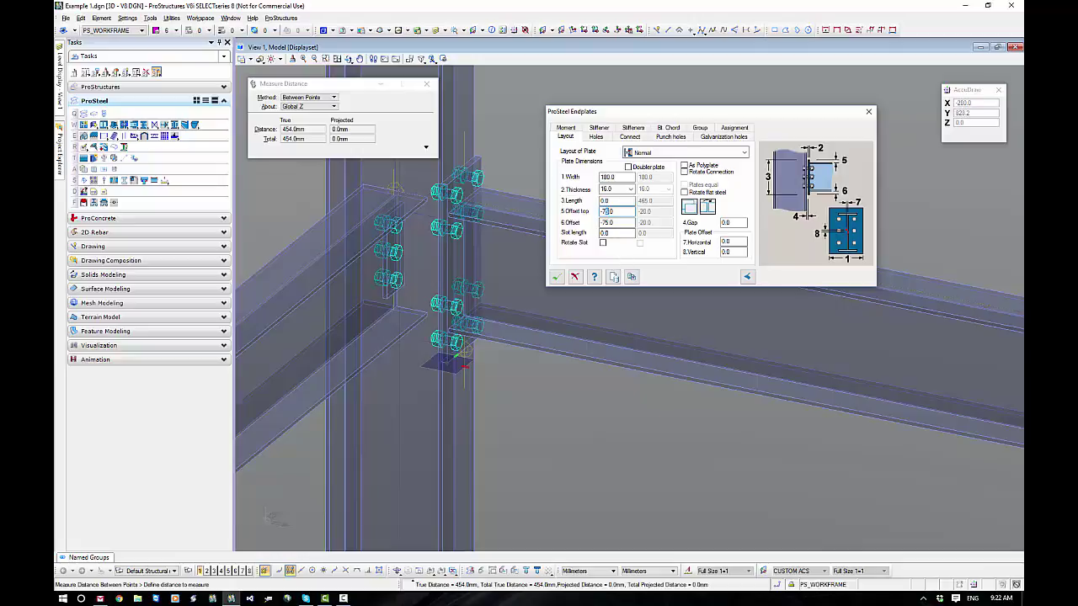
pyautogui.click(606, 222)
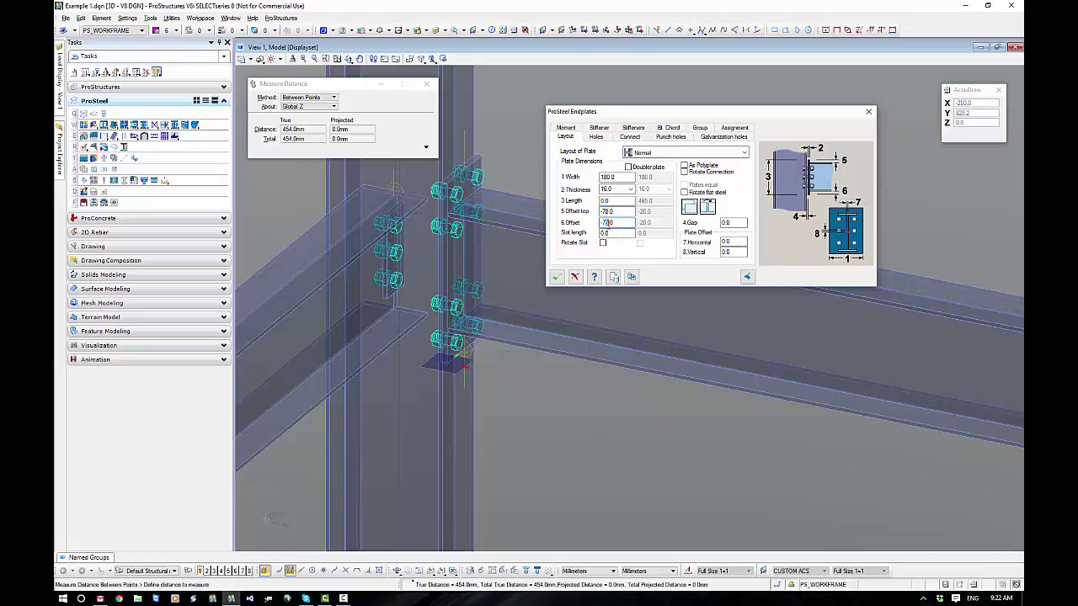
pyautogui.write('-78')
pyautogui.click(617, 211)
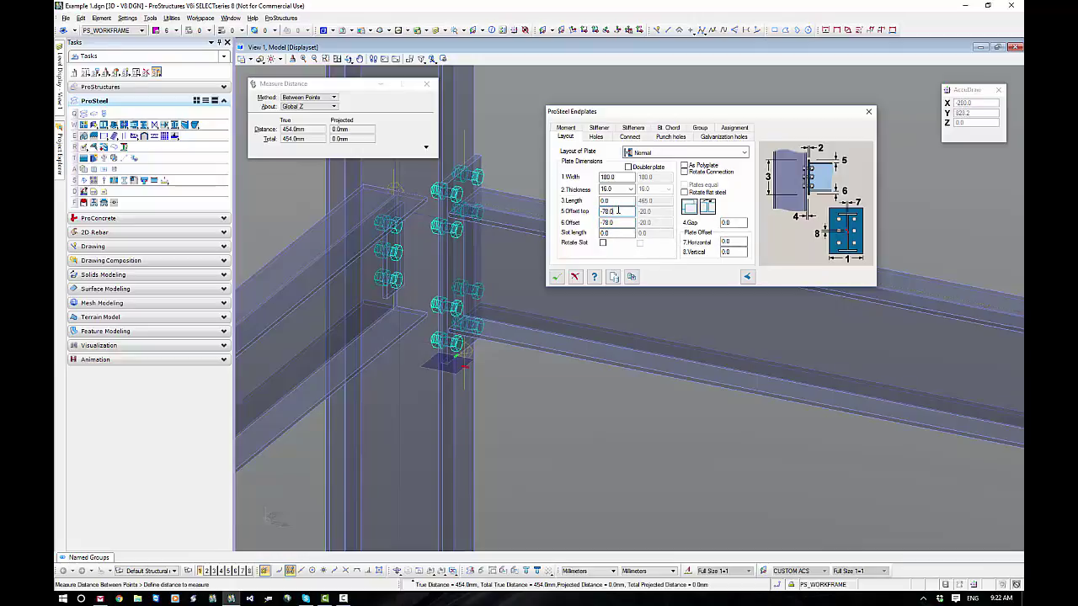
# Step: Re-measure the plate from bottom to top, confirming a height of 460 mm
pyautogui.rightClick(535, 383)
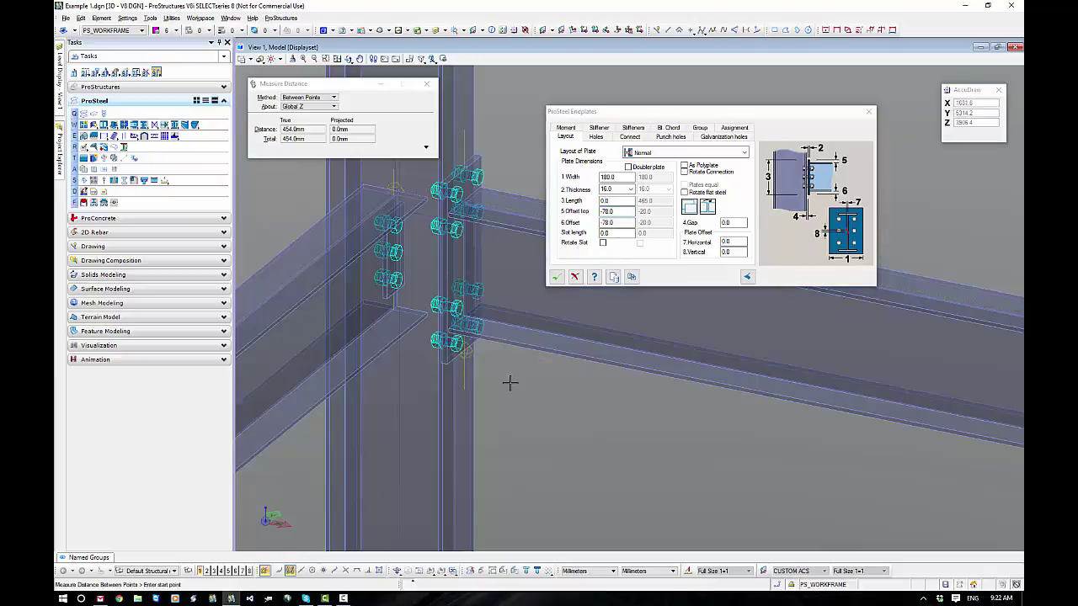
pyautogui.click(461, 373)
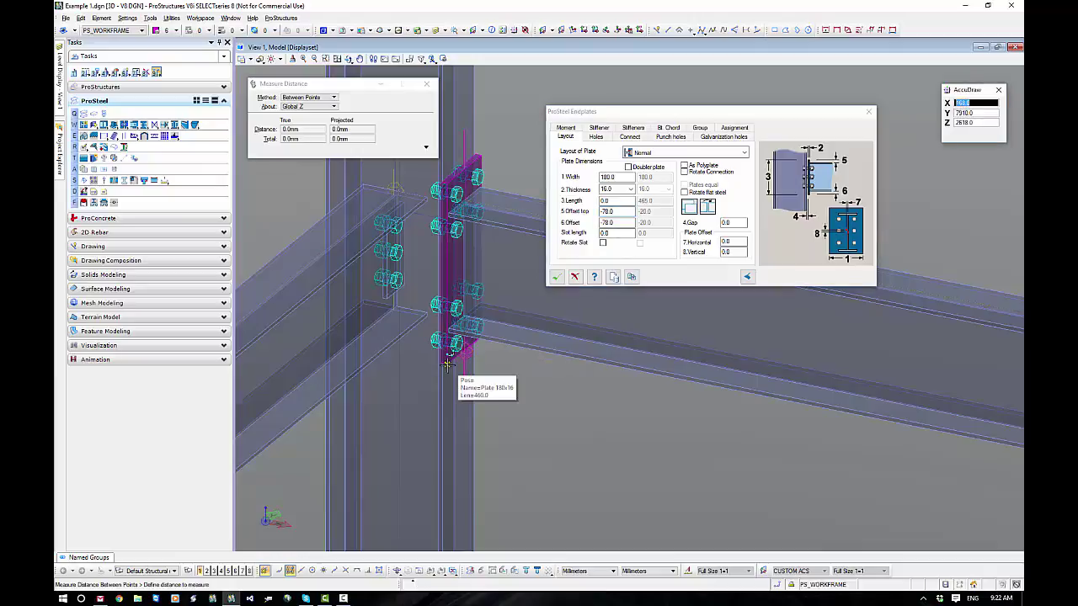
pyautogui.click(447, 183)
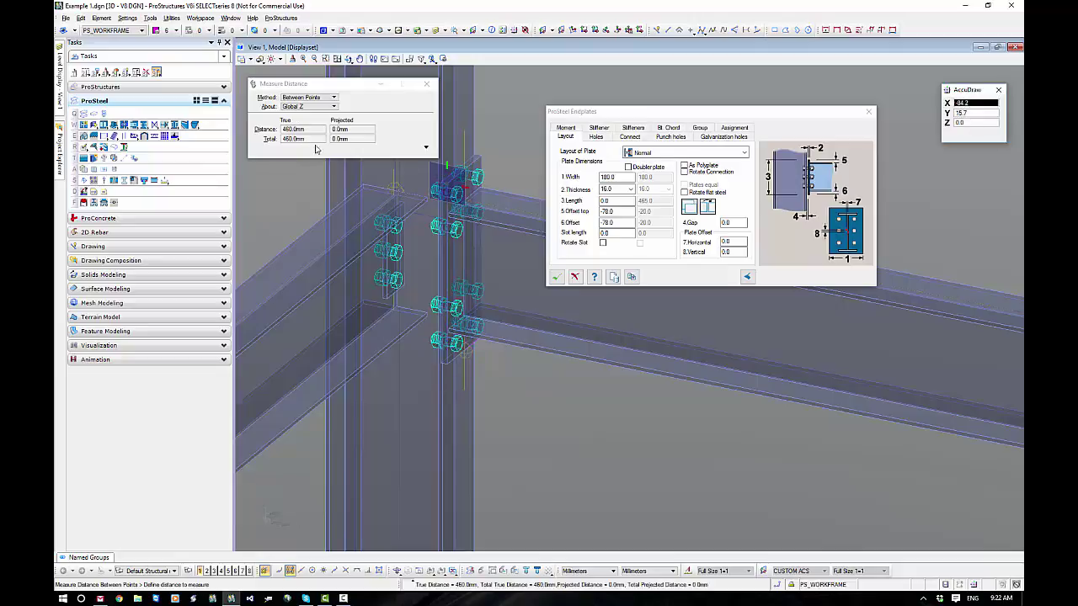
pyautogui.click(616, 212)
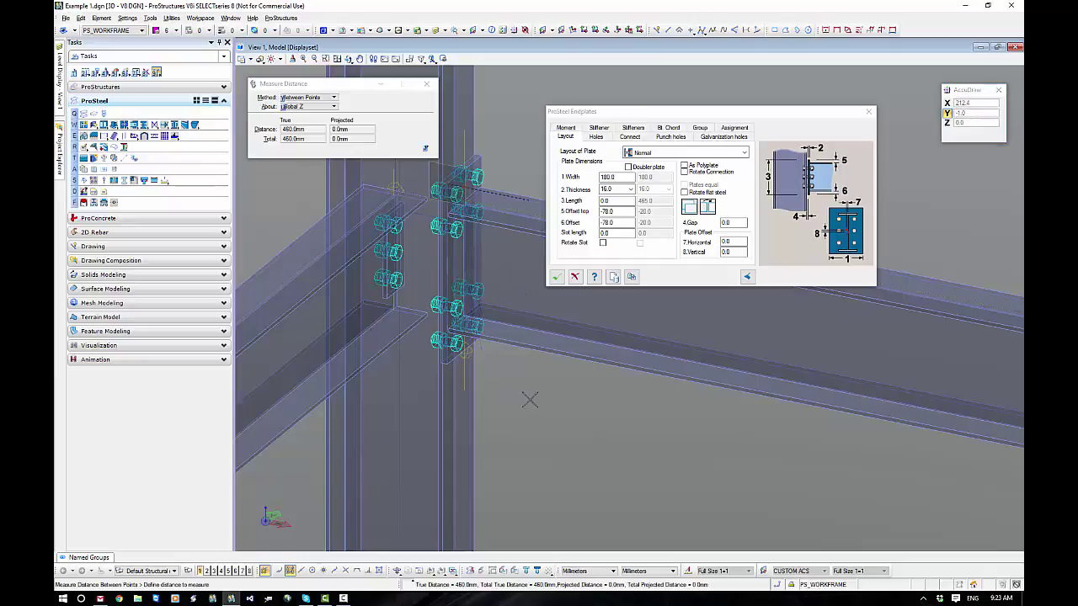
pyautogui.click(571, 425)
pyautogui.rightClick(571, 425)
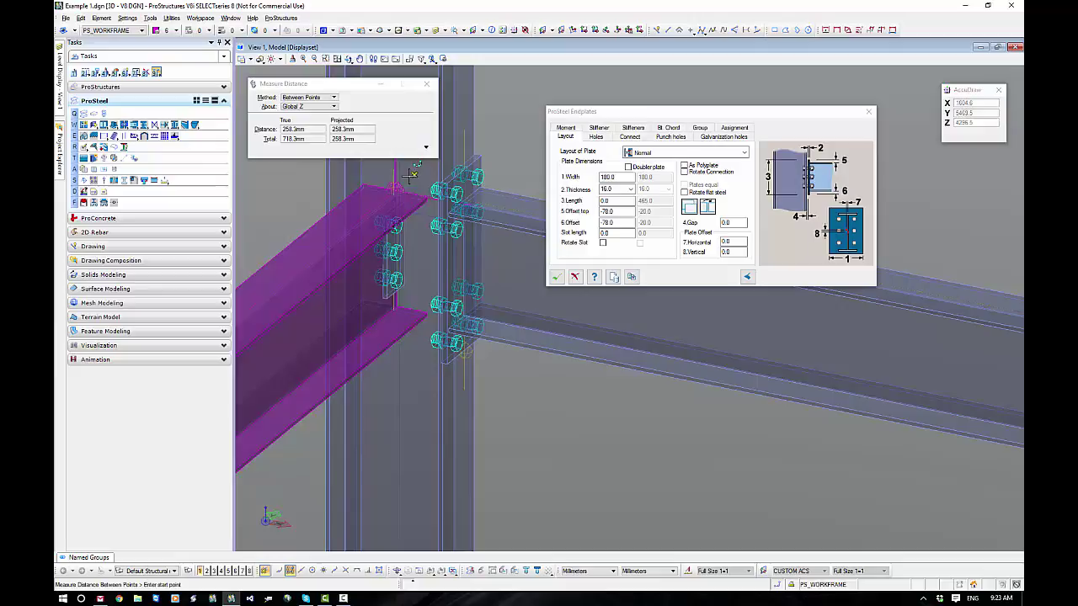
# Step: End the measurement and enter a plate length of 460
pyautogui.click(73, 72)
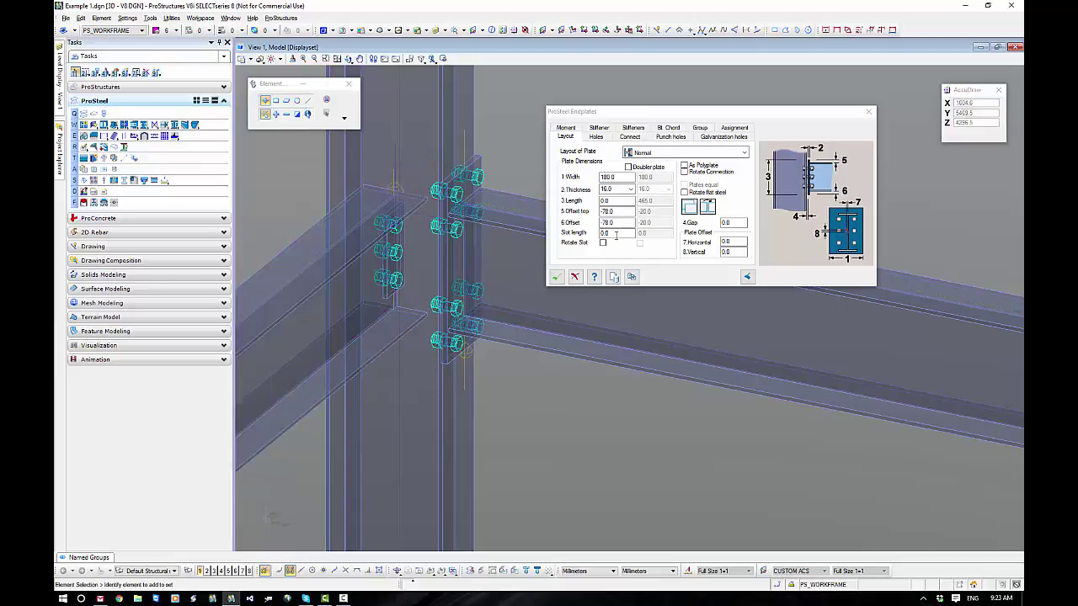
pyautogui.click(614, 201)
pyautogui.doubleClick(613, 200)
pyautogui.write('460')
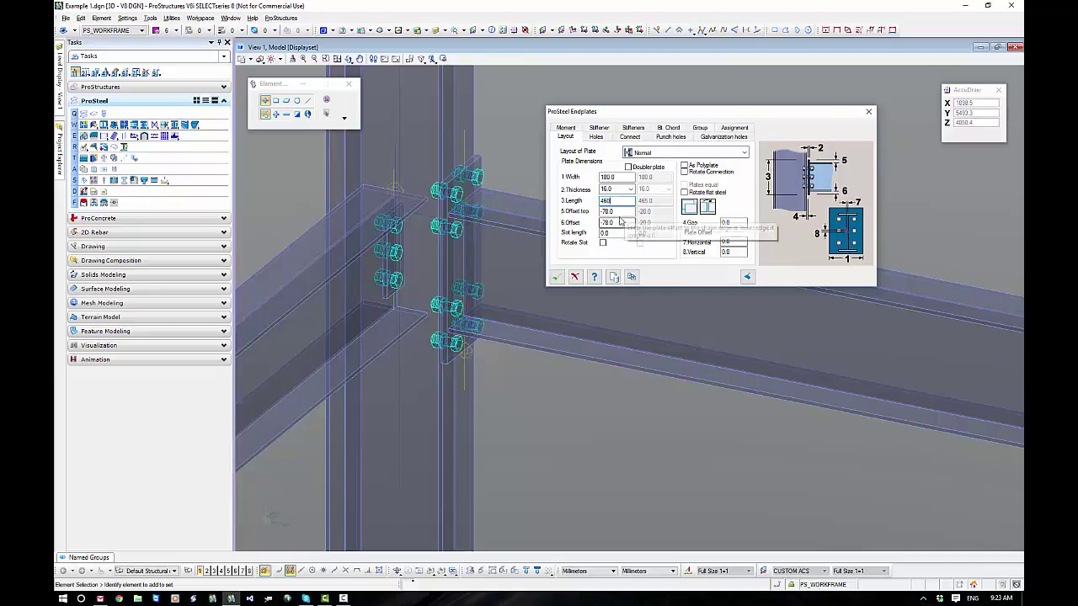
pyautogui.click(617, 211)
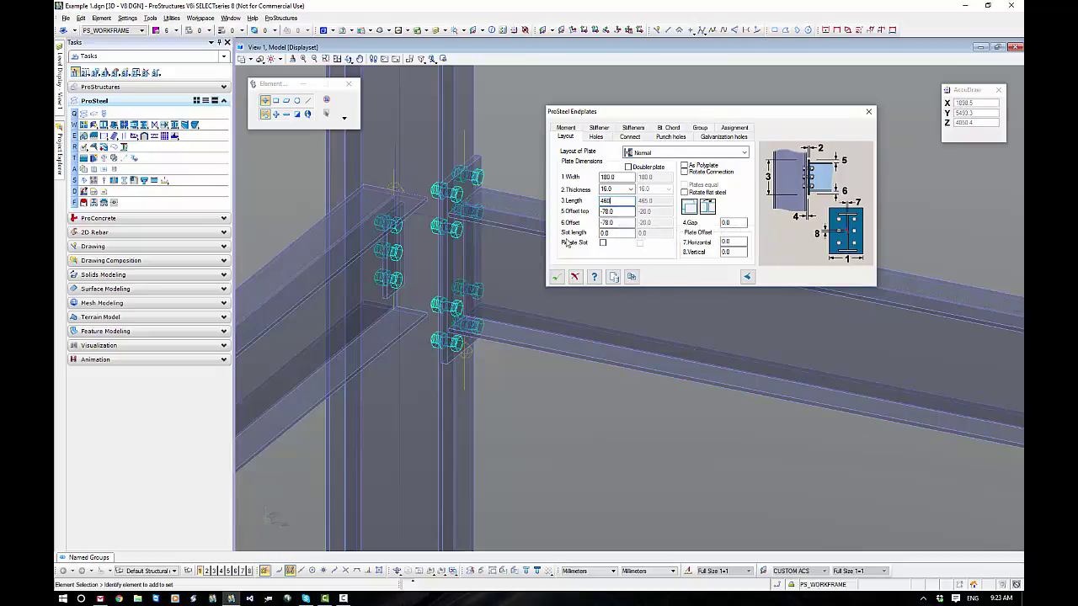
pyautogui.click(498, 382)
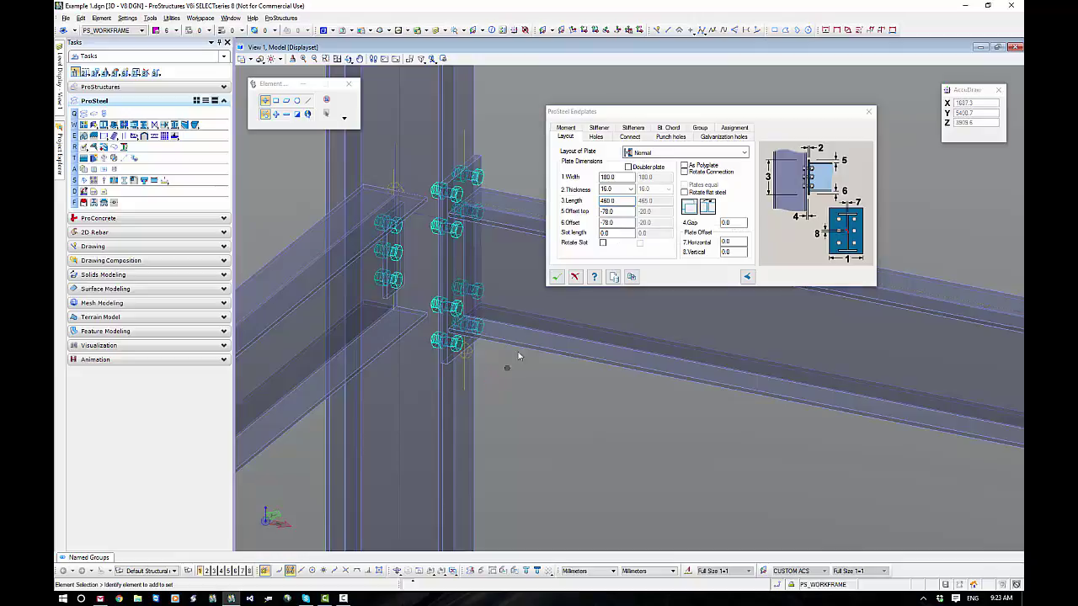
# Step: Change the plate length to 450 and check the top and lower edge offsets
pyautogui.click(622, 200)
pyautogui.doubleClick(622, 201)
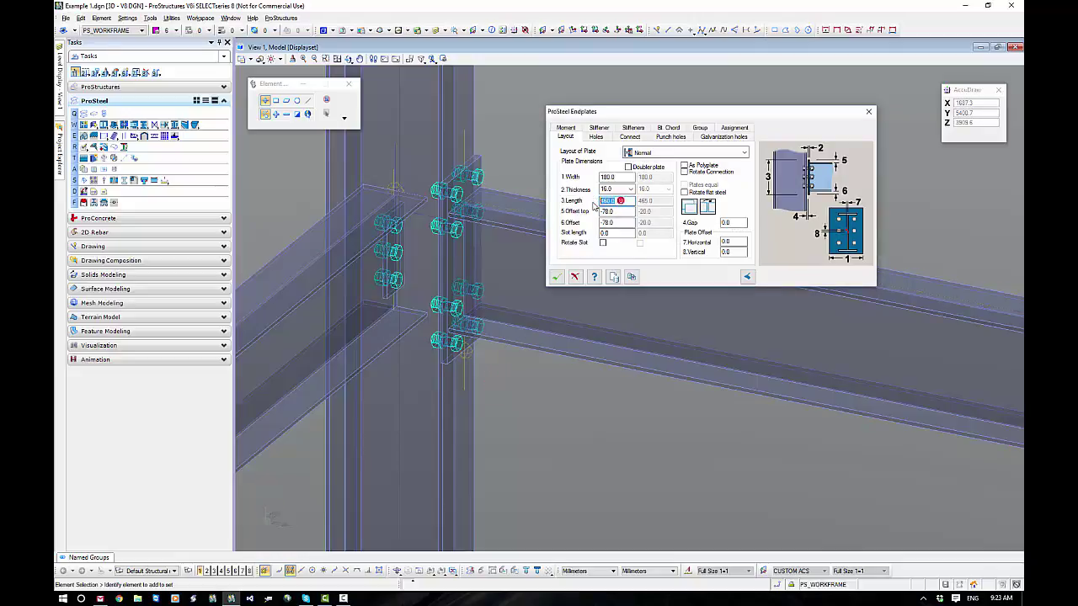
pyautogui.write('45')
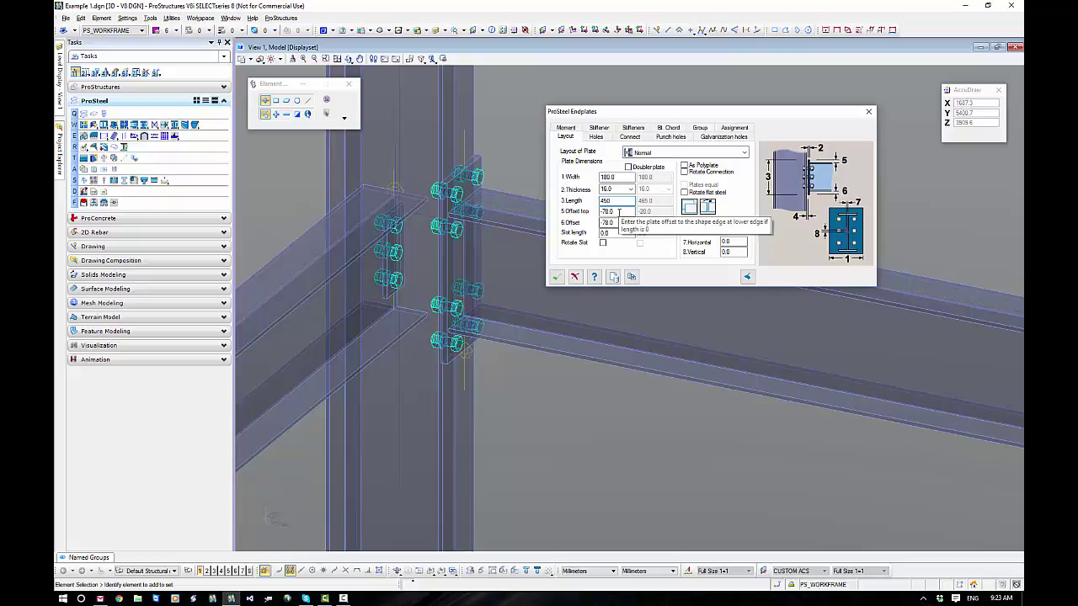
pyautogui.doubleClick(618, 212)
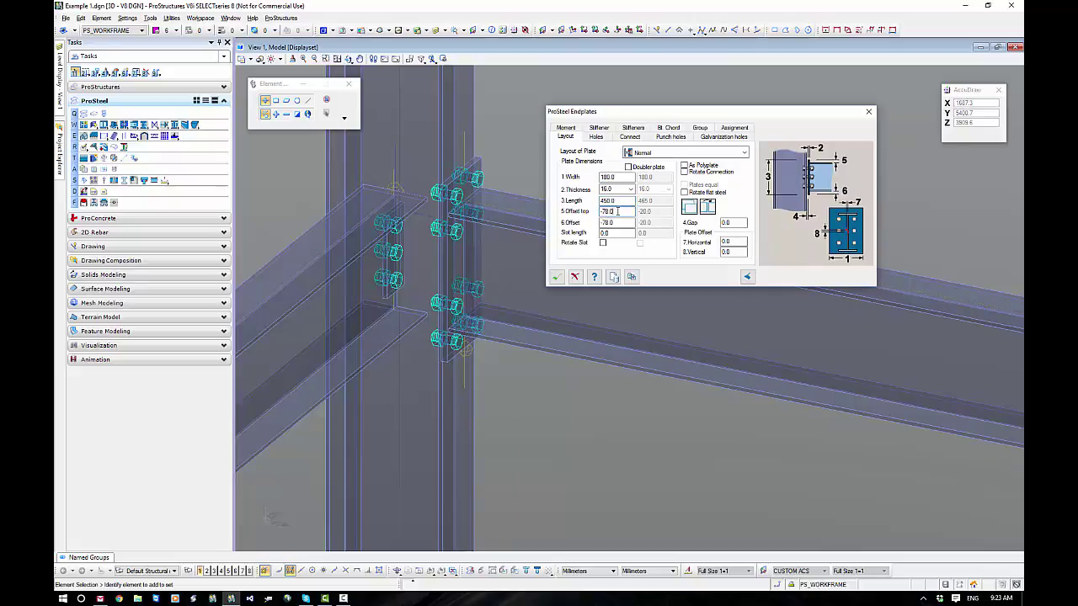
pyautogui.doubleClick(597, 223)
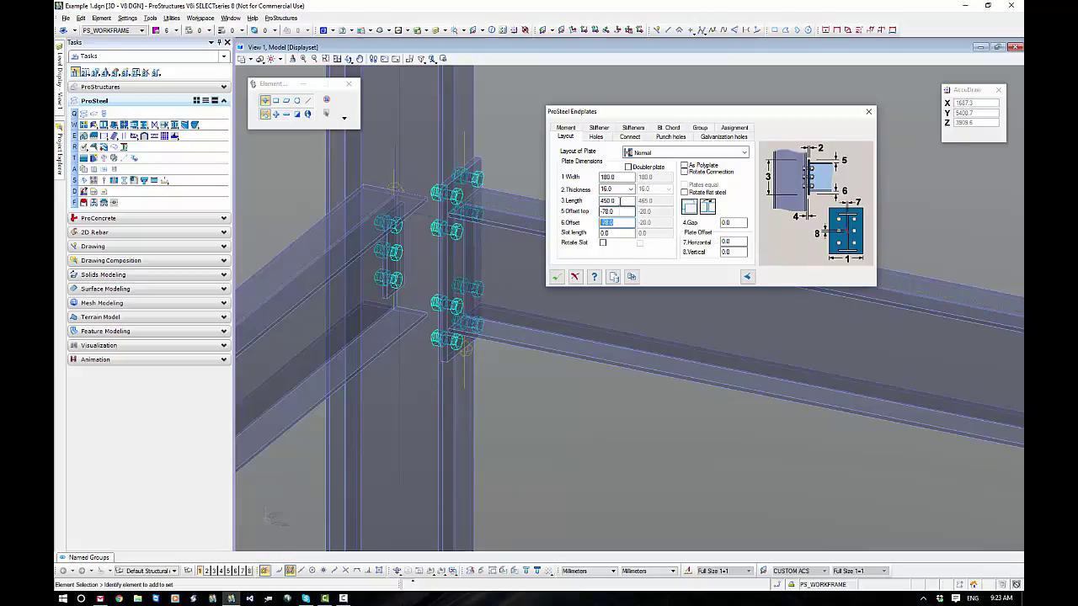
pyautogui.click(617, 201)
pyautogui.moveTo(617, 201); pyautogui.dragTo(593, 201)
# Step: Try a vertical plate offset of -75, then reset it to 0
pyautogui.doubleClick(740, 251)
pyautogui.write('-75')
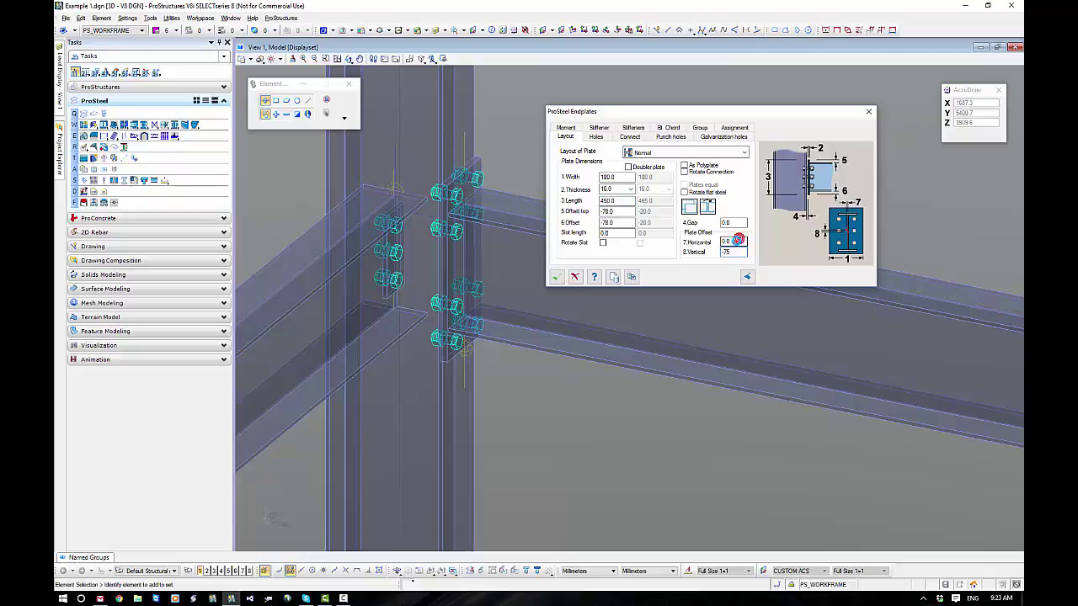
pyautogui.doubleClick(735, 243)
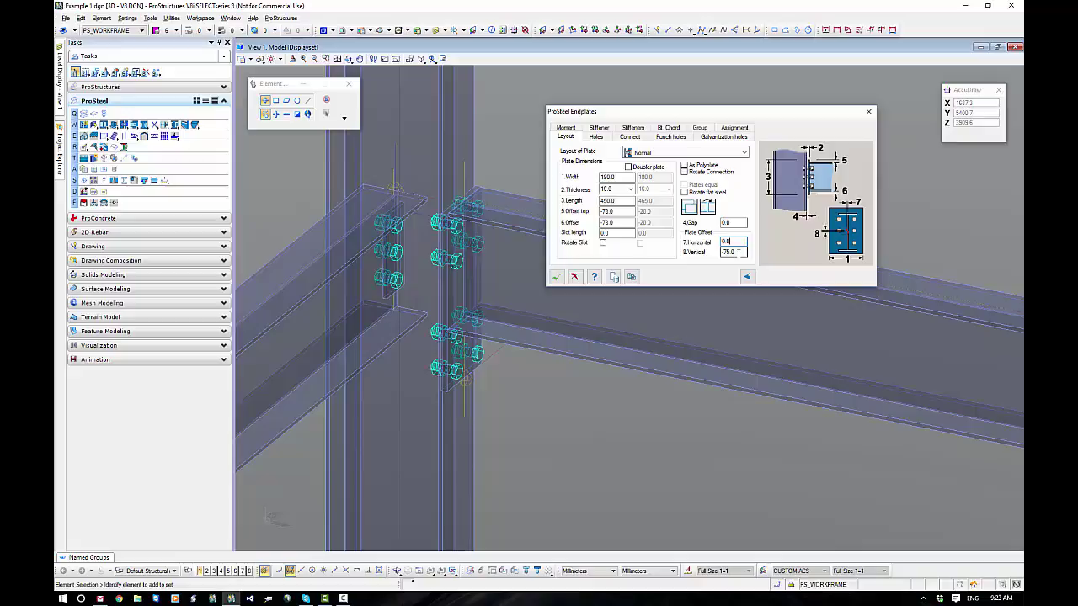
pyautogui.doubleClick(738, 252)
pyautogui.write('0')
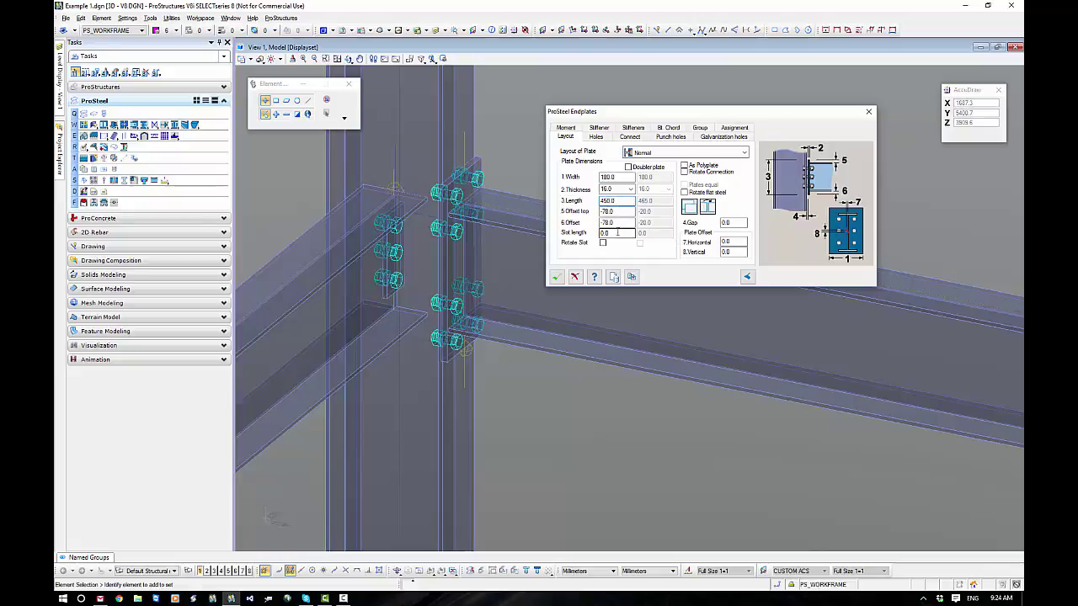
# Step: Check the Slot length and 4.Gap values, then enable As Polyplate
pyautogui.click(618, 233)
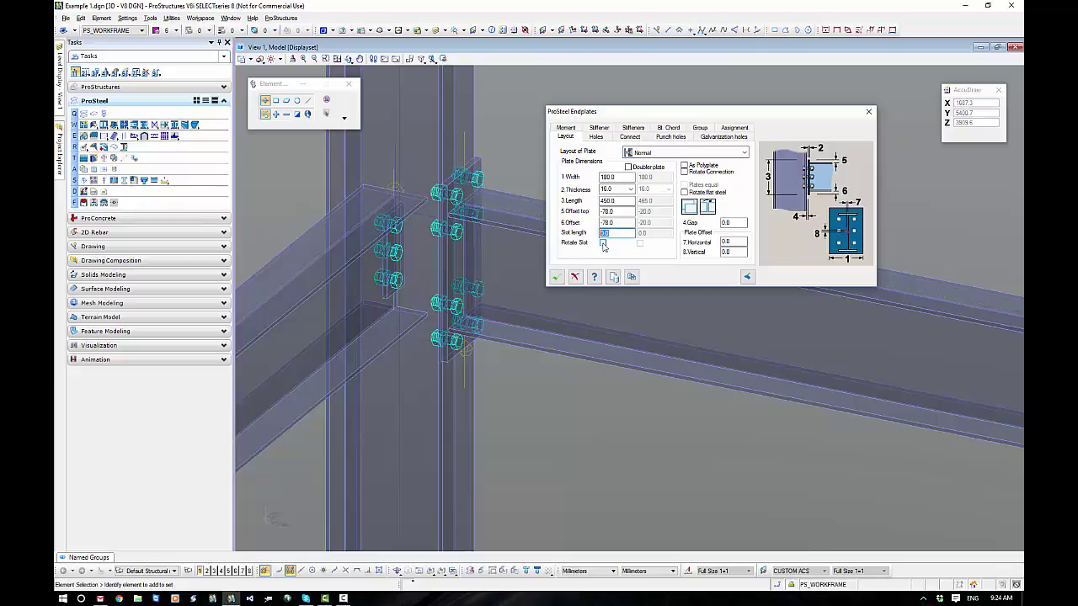
pyautogui.click(740, 222)
pyautogui.click(685, 167)
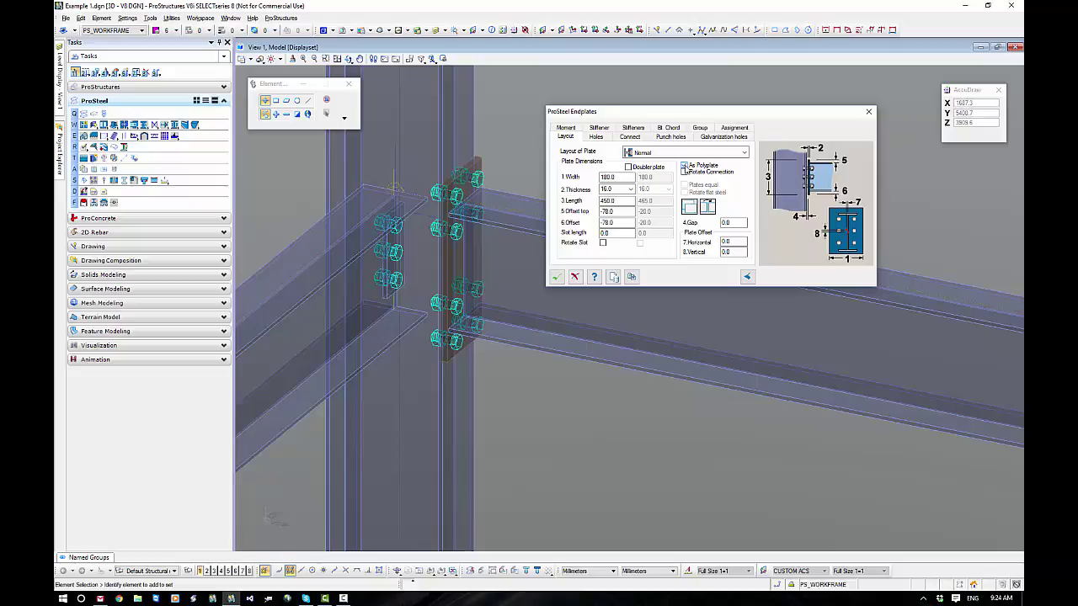
# Step: Open the end plate's properties to inspect its part data, then close them
pyautogui.doubleClick(482, 162)
pyautogui.click(515, 166)
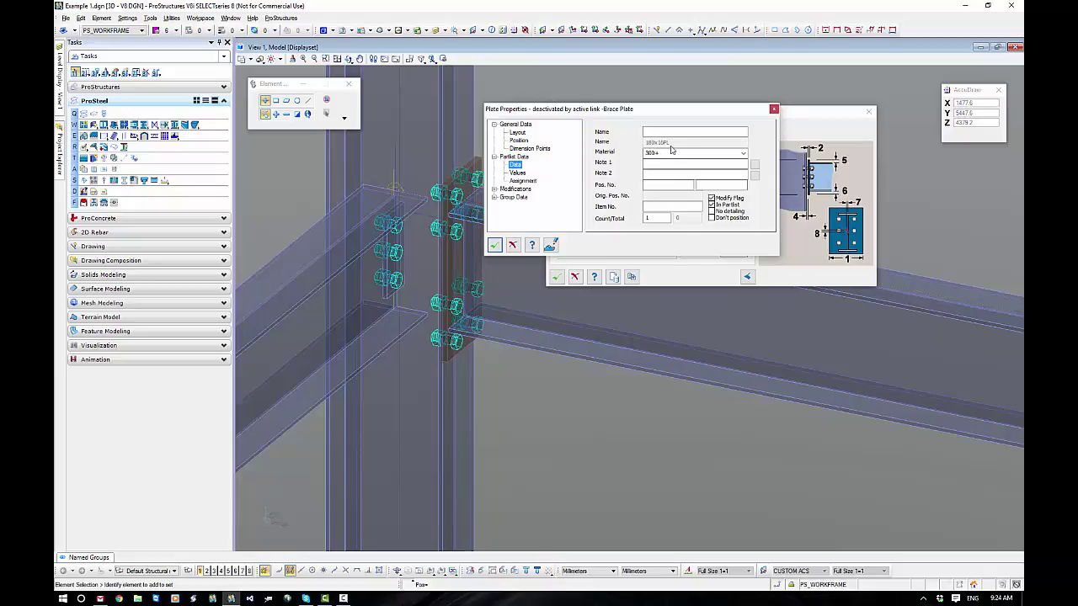
pyautogui.click(514, 245)
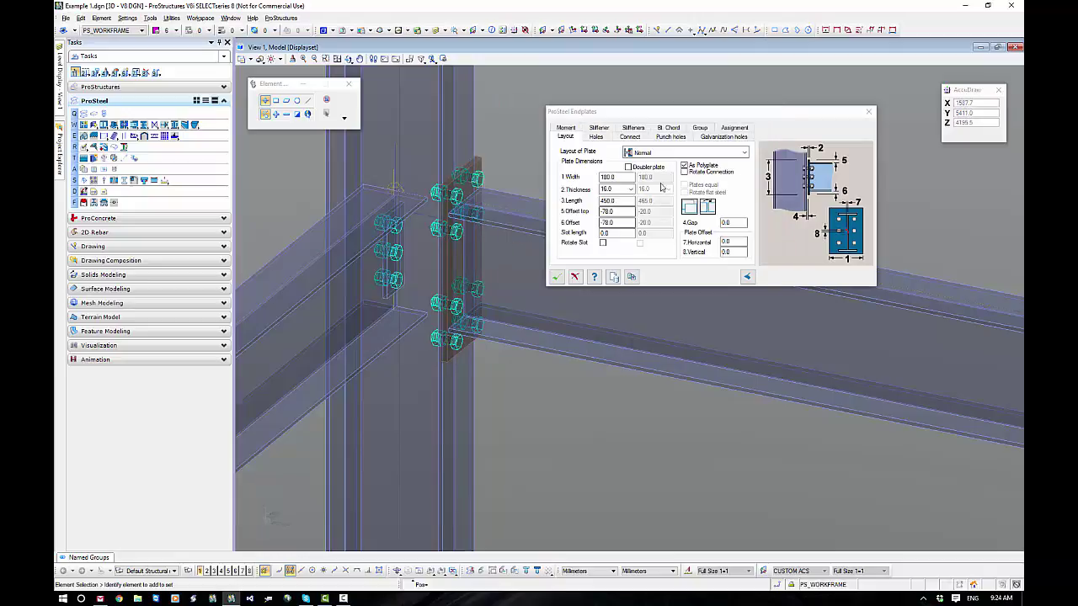
# Step: Set the end plate width to 175
pyautogui.click(616, 178)
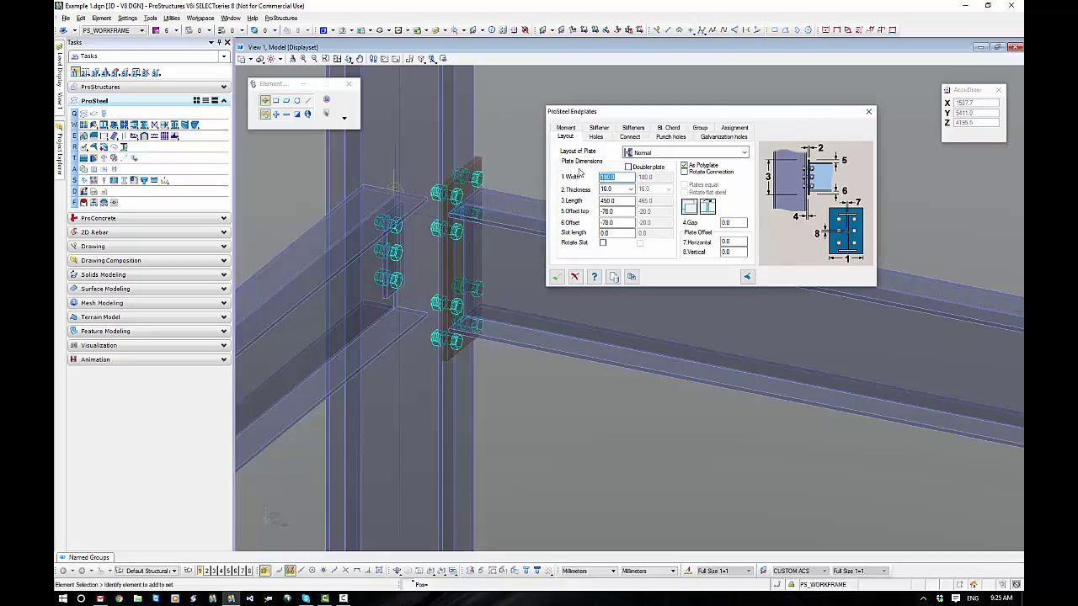
pyautogui.write('175')
pyautogui.click(616, 199)
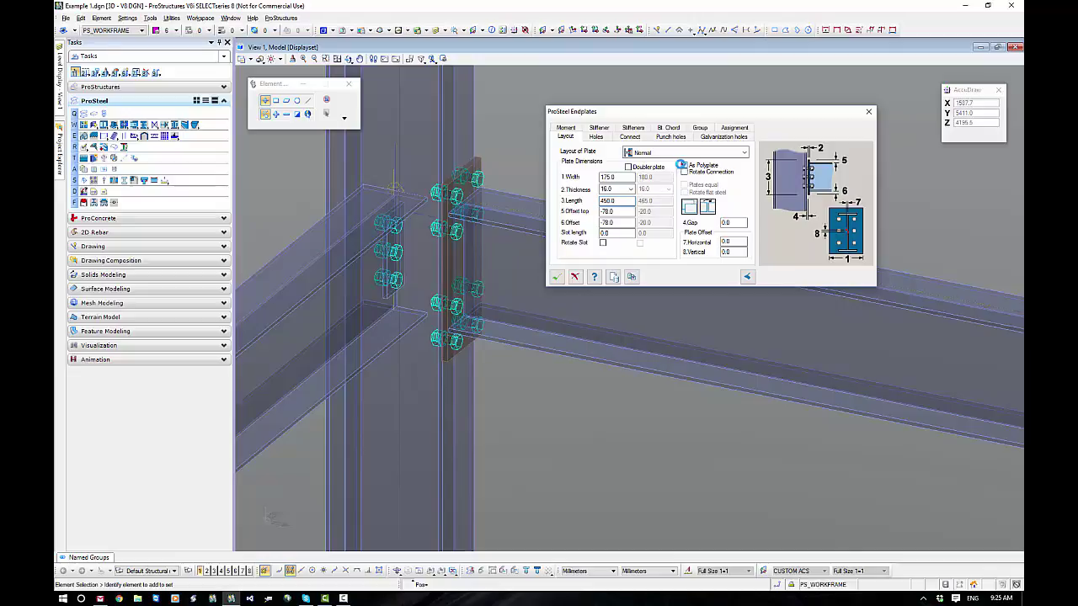
# Step: Toggle As Polyplate off and on, checking the plate properties (175x16, grade 300+)
pyautogui.click(682, 166)
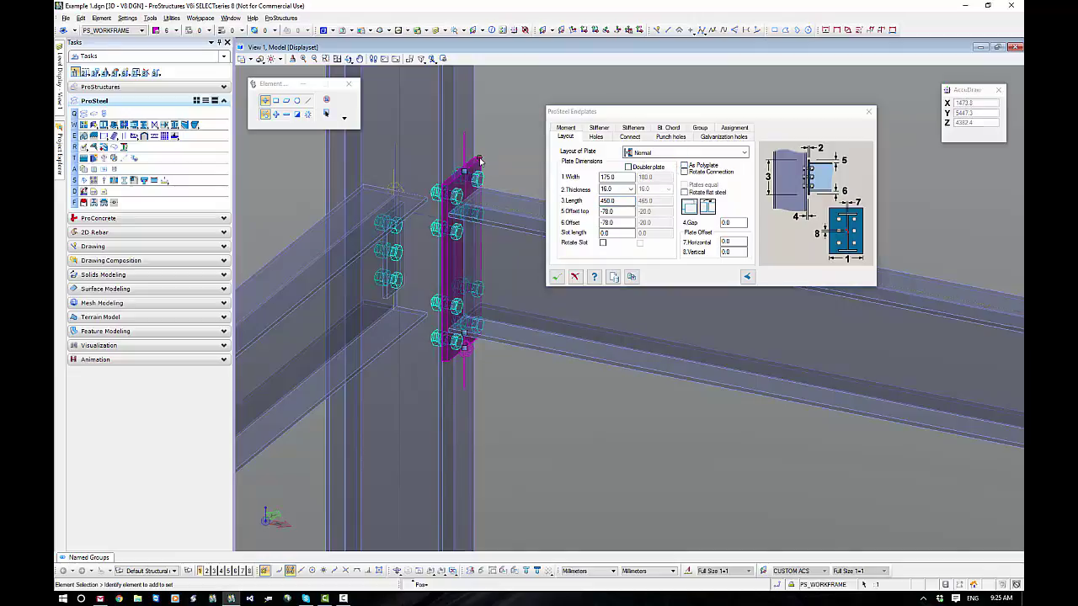
pyautogui.click(515, 172)
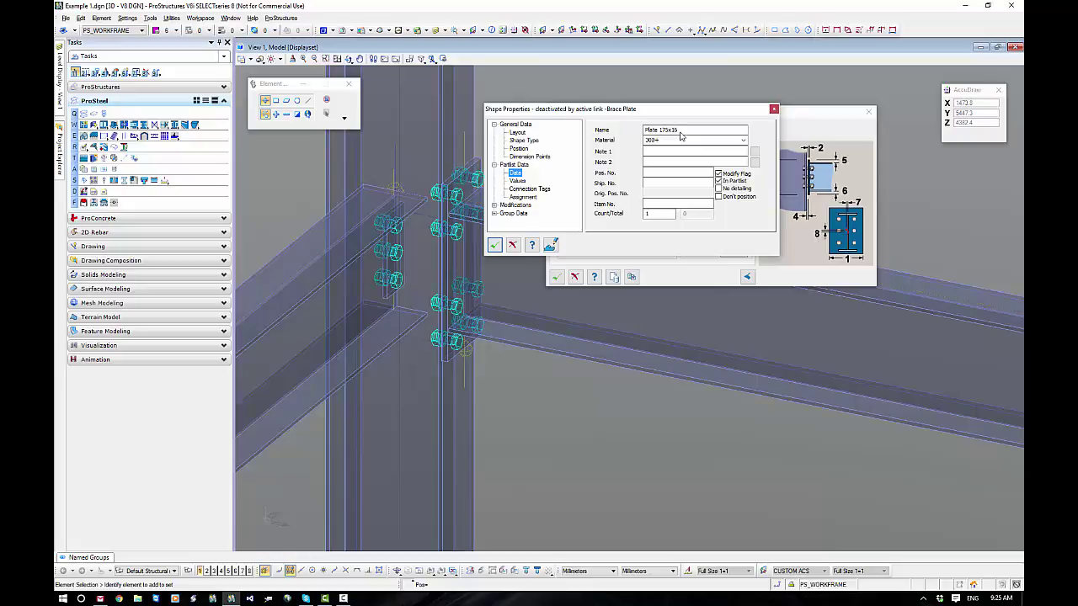
pyautogui.click(513, 244)
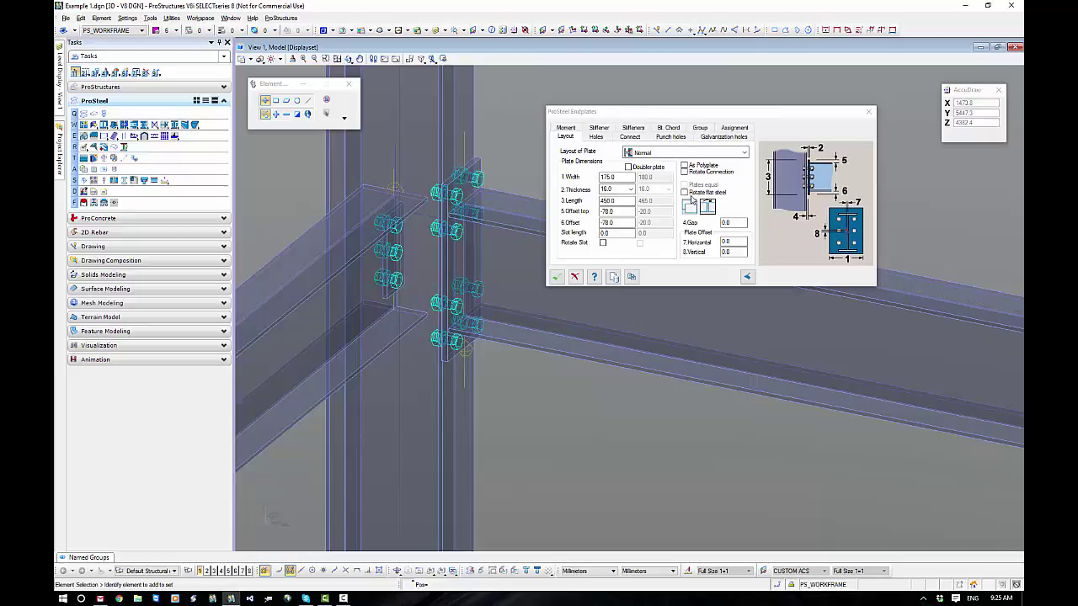
pyautogui.click(684, 166)
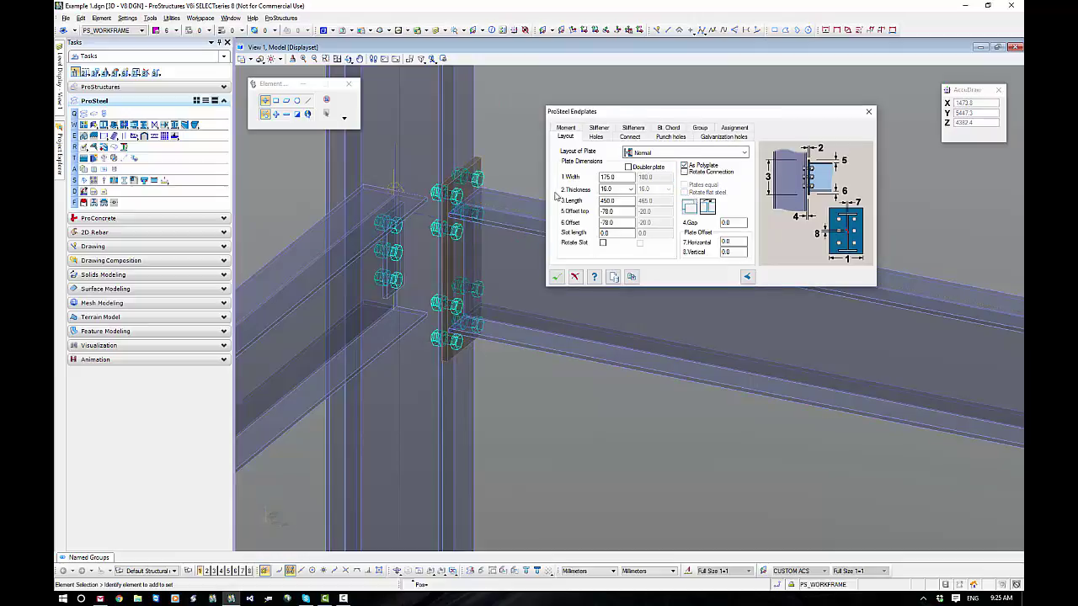
pyautogui.doubleClick(461, 214)
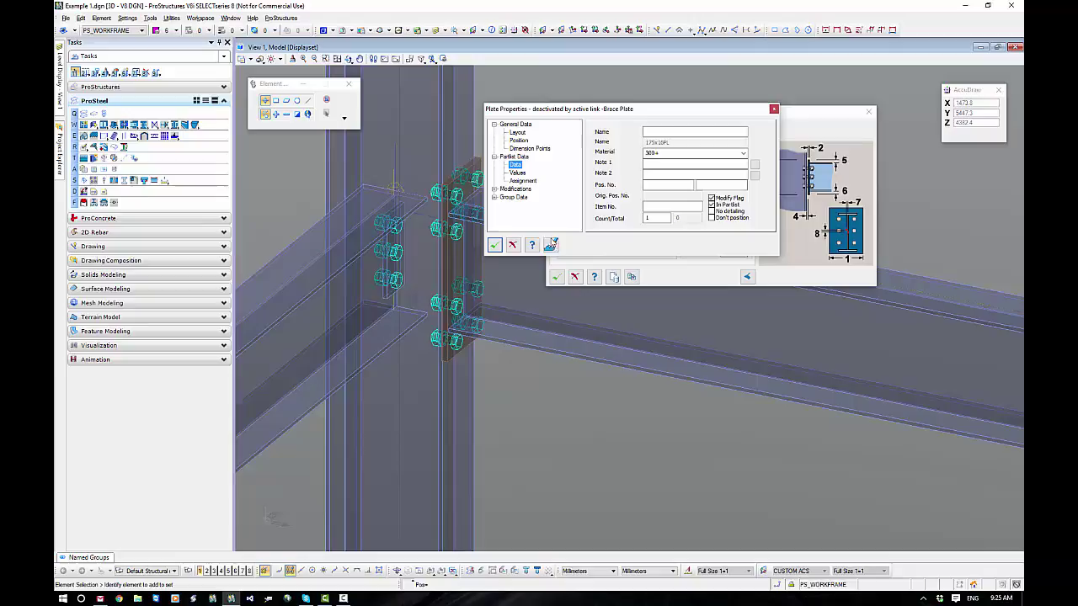
pyautogui.click(512, 246)
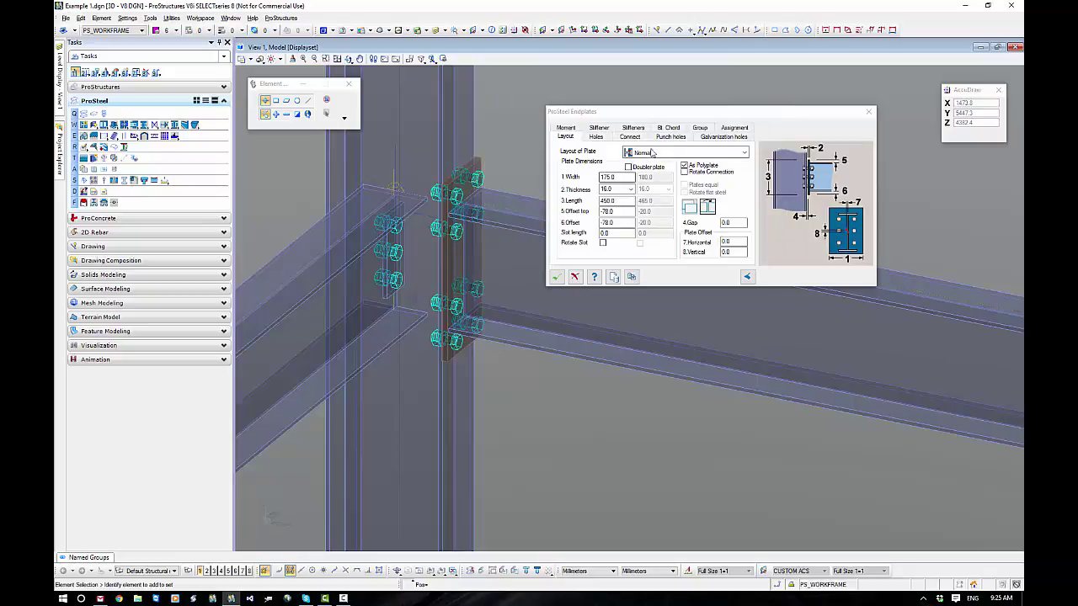
# Step: On the Assignment tab, open the steel grade list, keep 300+, and return to Layout
pyautogui.click(737, 128)
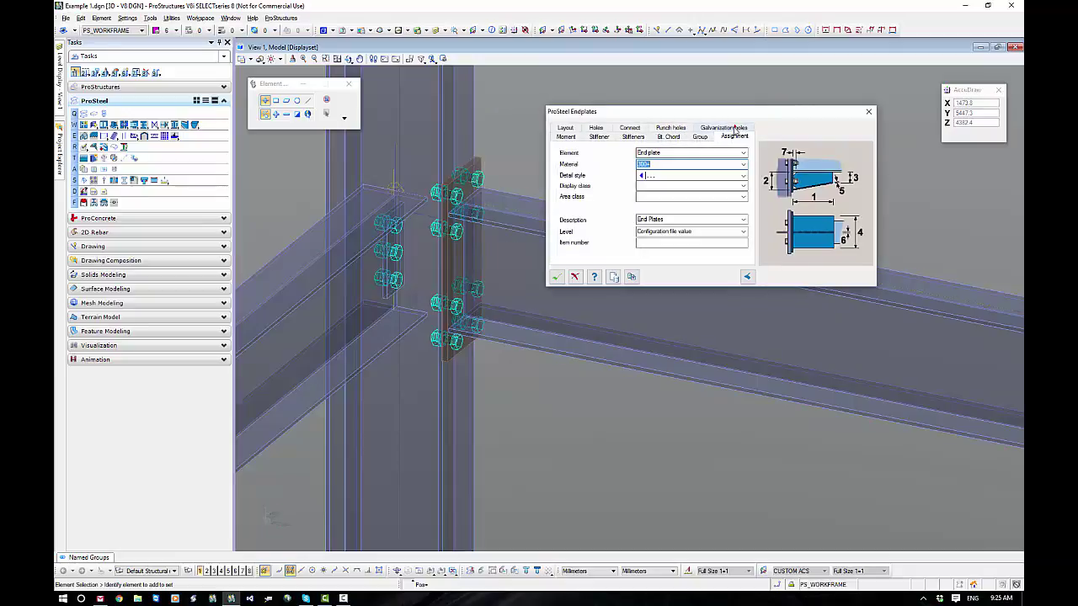
pyautogui.click(657, 165)
pyautogui.click(743, 165)
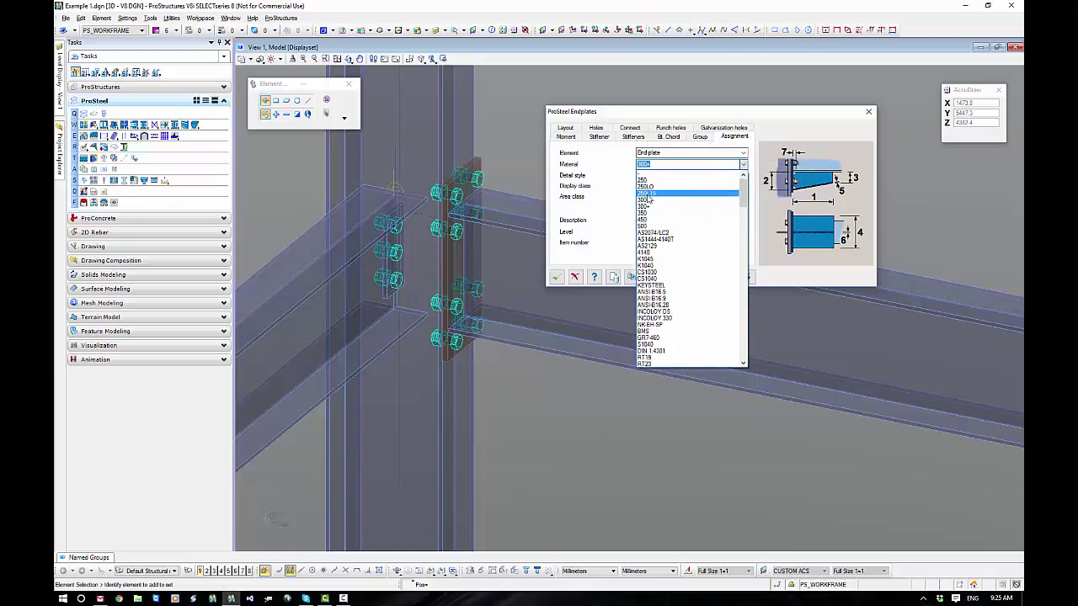
pyautogui.click(731, 139)
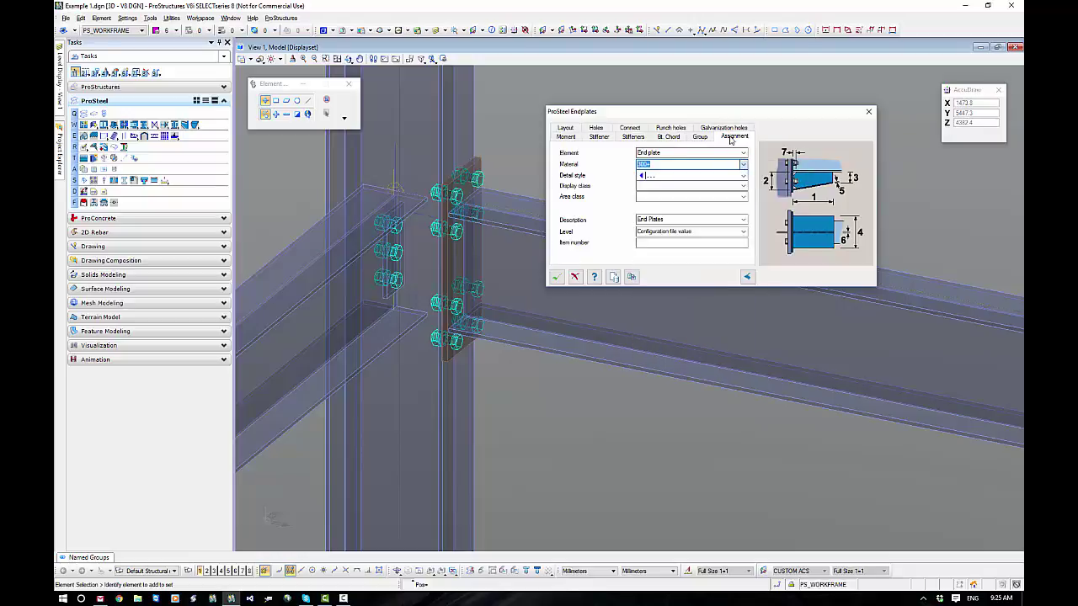
pyautogui.click(564, 130)
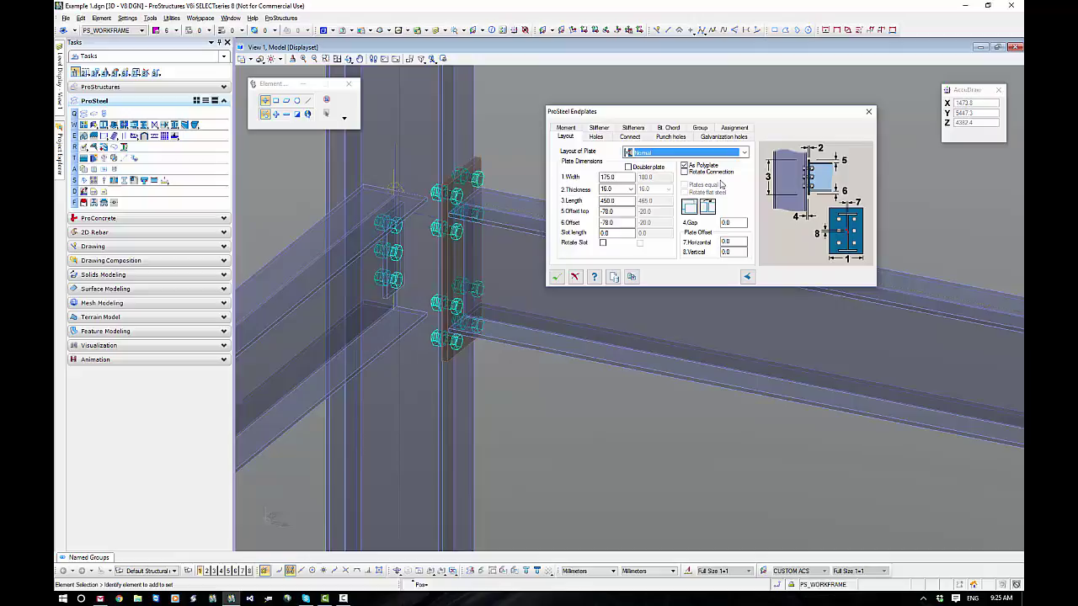
# Step: Turn off As Polyplate and set the plate width to 180
pyautogui.click(684, 166)
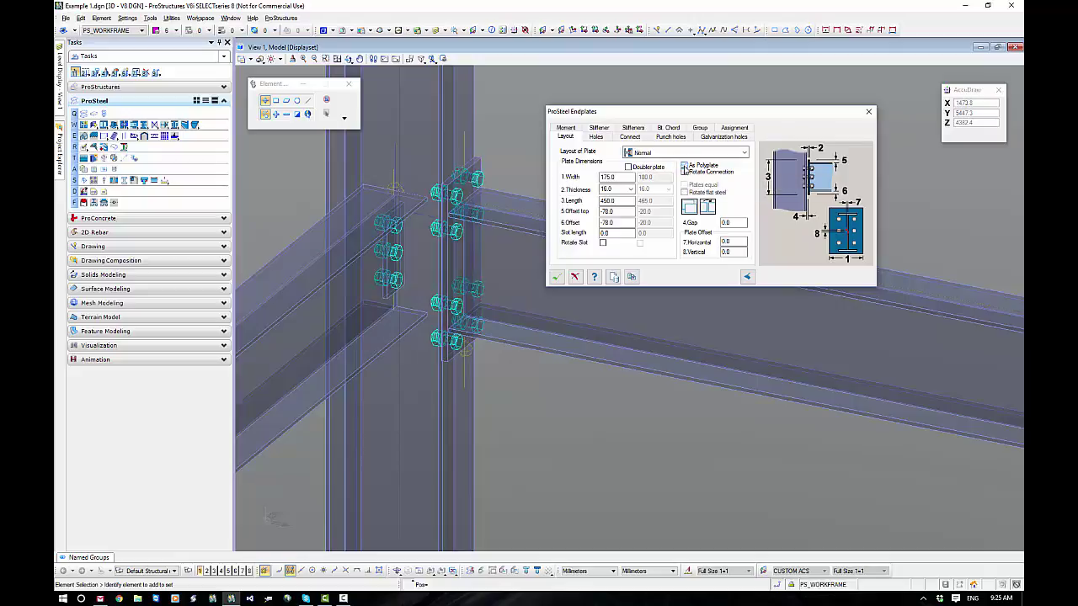
pyautogui.doubleClick(613, 176)
pyautogui.write('180')
pyautogui.click(622, 200)
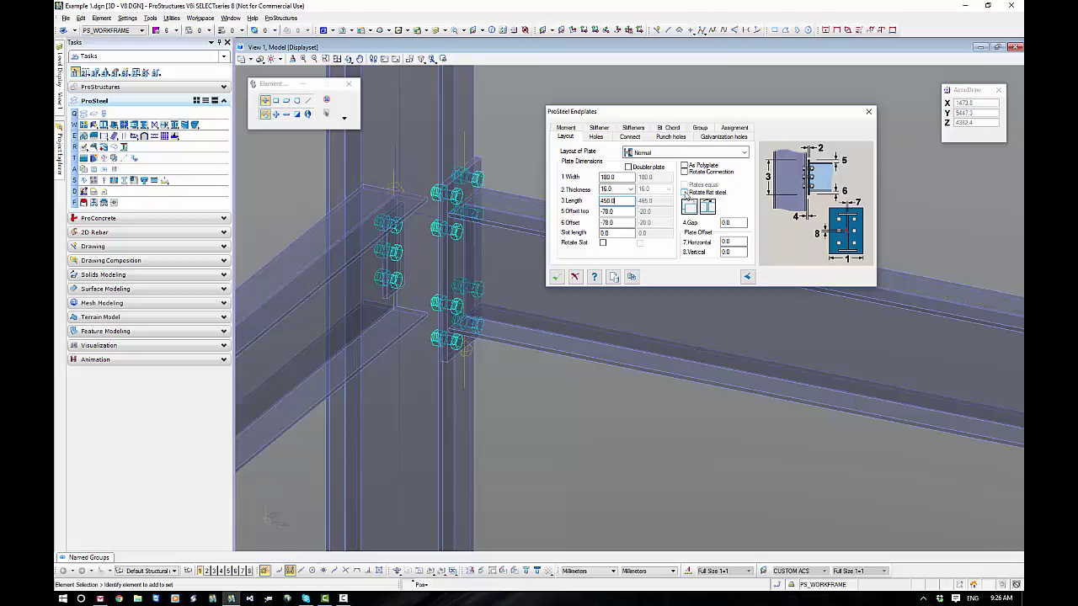
# Step: Try the Doubler plate and Plates equal options, leaving the doubler plate unchecked
pyautogui.click(627, 166)
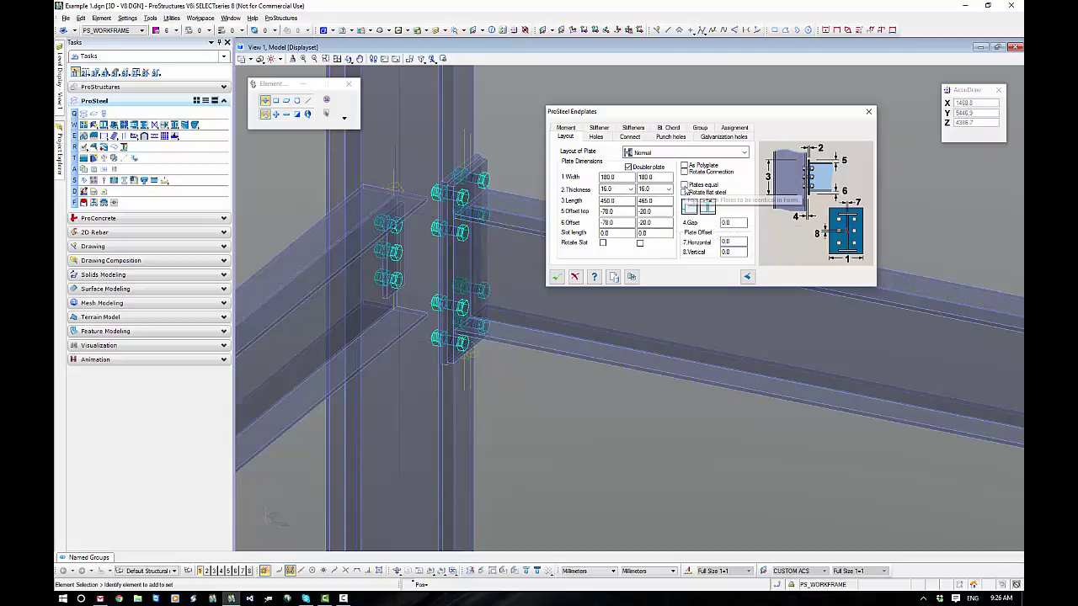
pyautogui.click(685, 184)
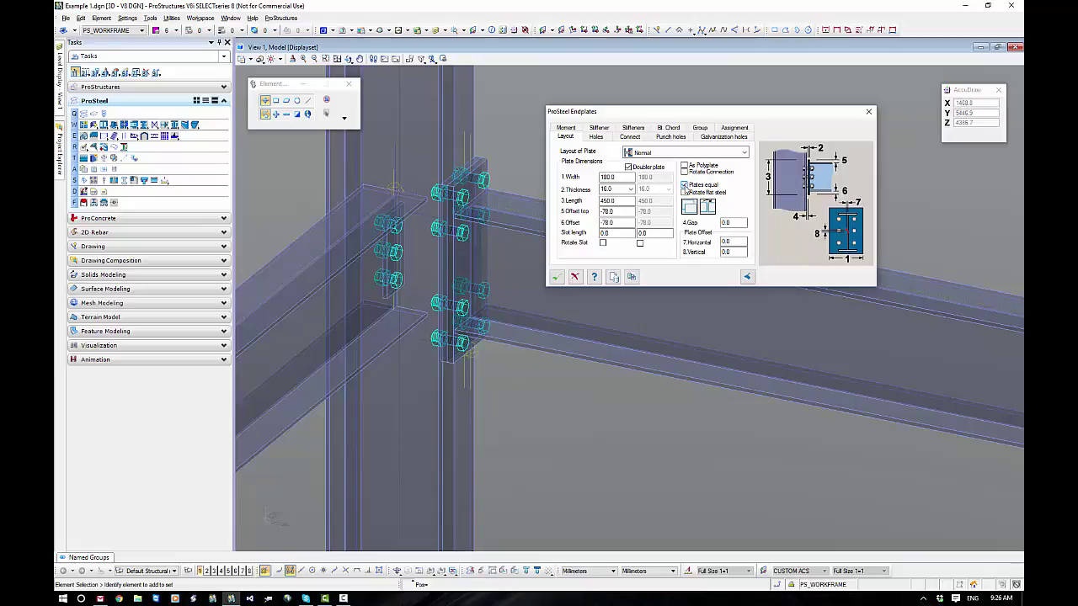
pyautogui.click(684, 186)
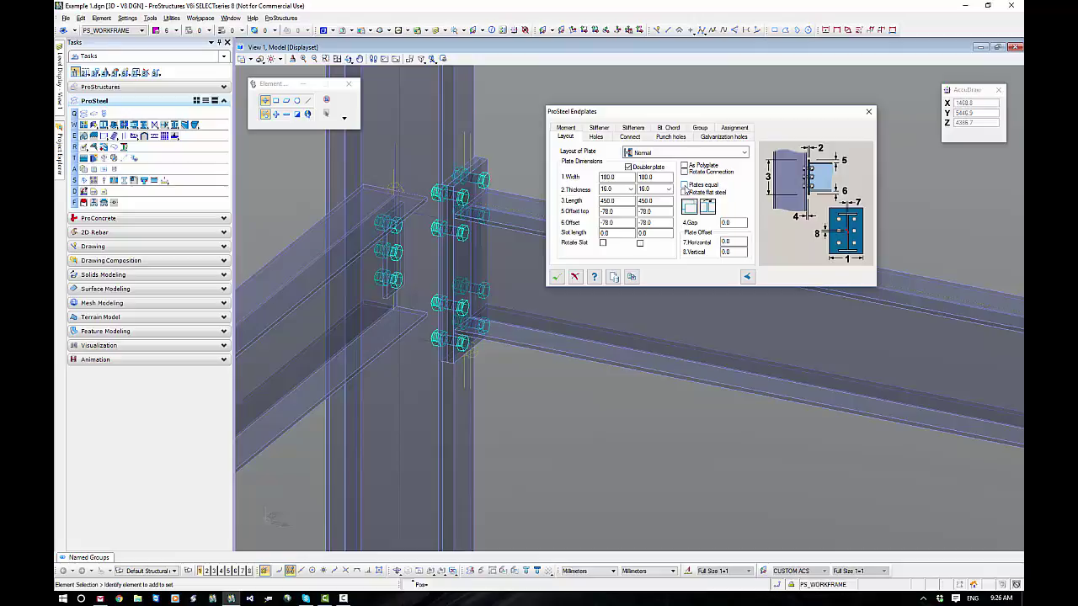
pyautogui.click(627, 167)
pyautogui.click(628, 167)
pyautogui.click(628, 167)
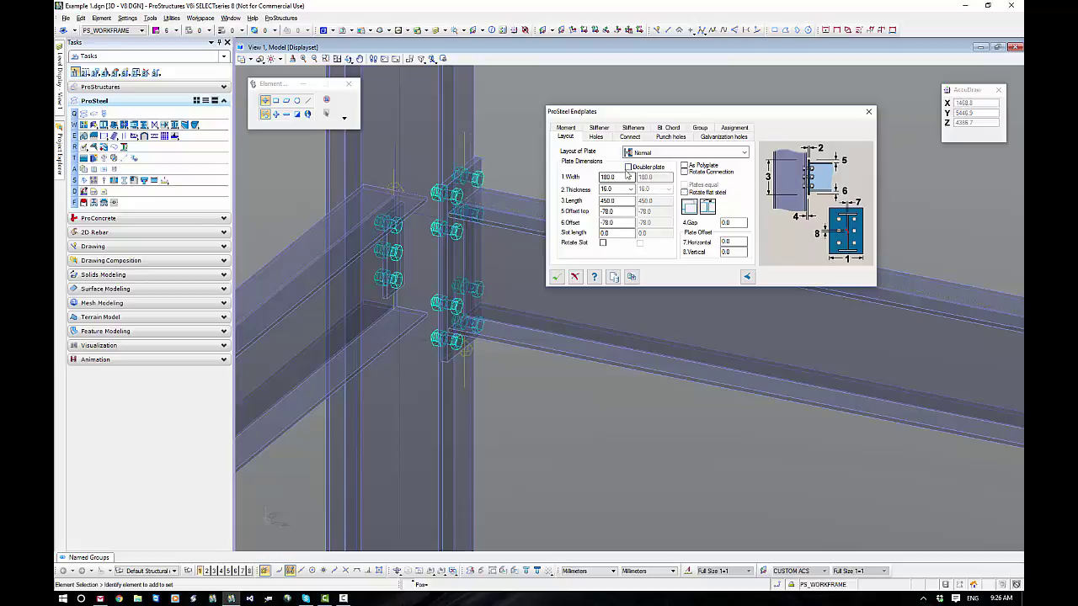
pyautogui.click(628, 166)
pyautogui.click(628, 167)
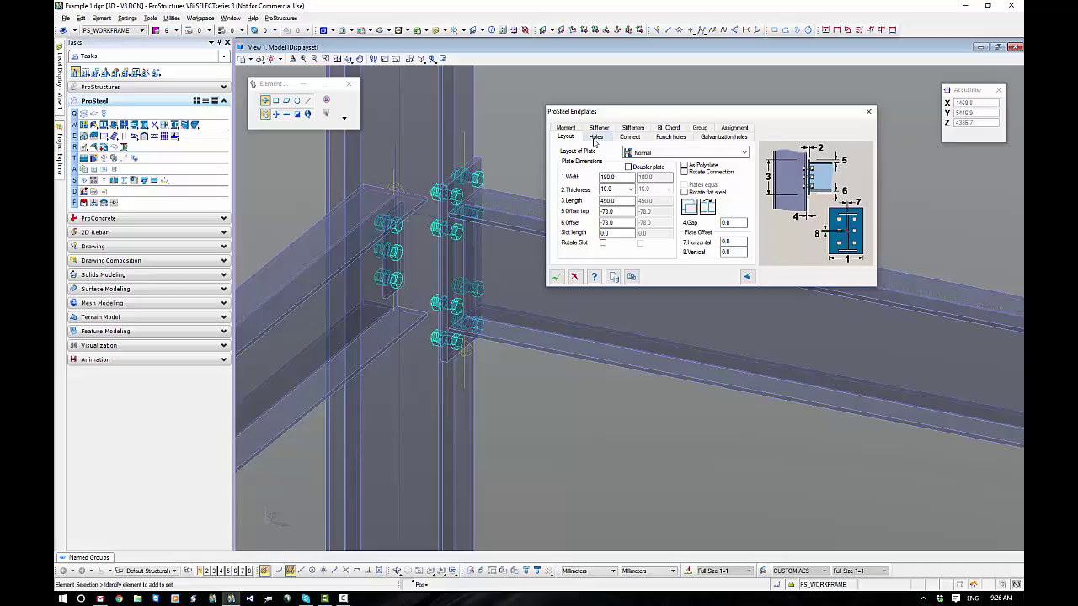
# Step: Show the end plate's hole settings: four vertical holes spaced 40, 50, 40 and two horizontal at 110
pyautogui.click(594, 139)
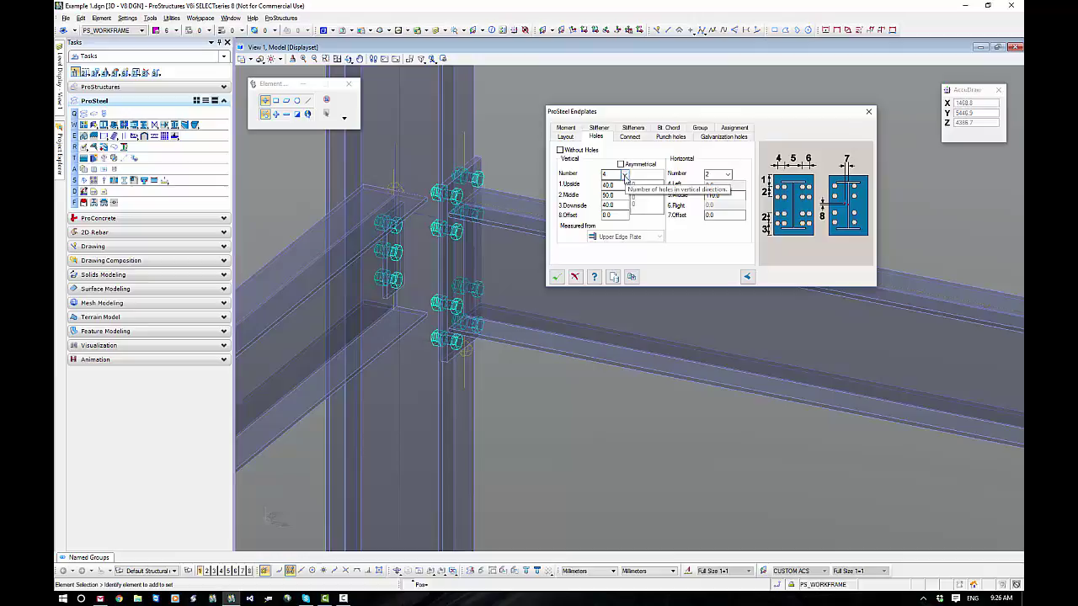
pyautogui.press('Tab')
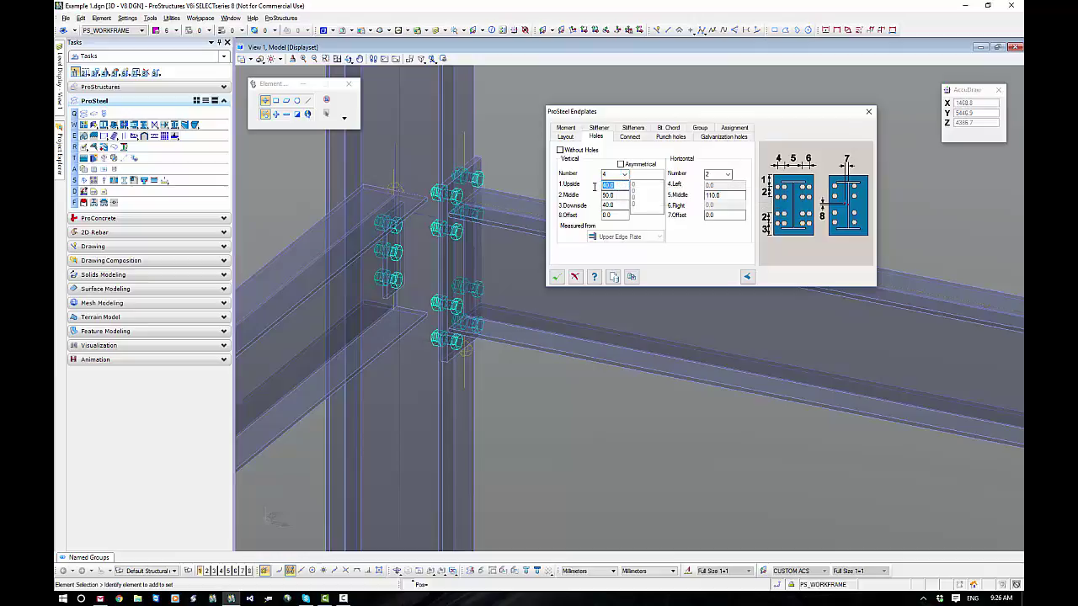
pyautogui.press('Tab')
pyautogui.press('Tab')
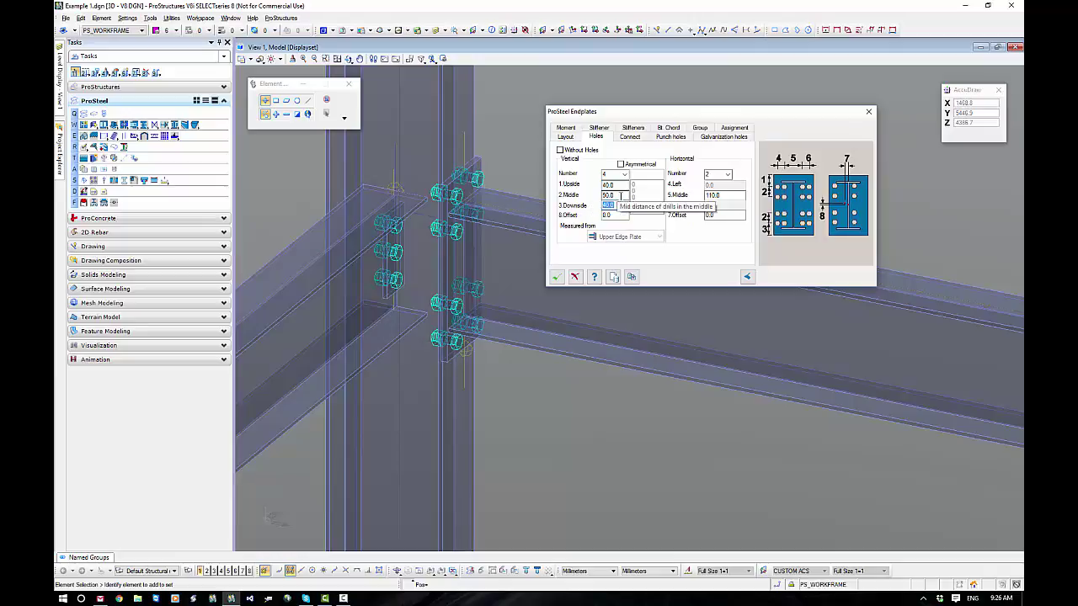
pyautogui.hotkey('shift', 'Tab')
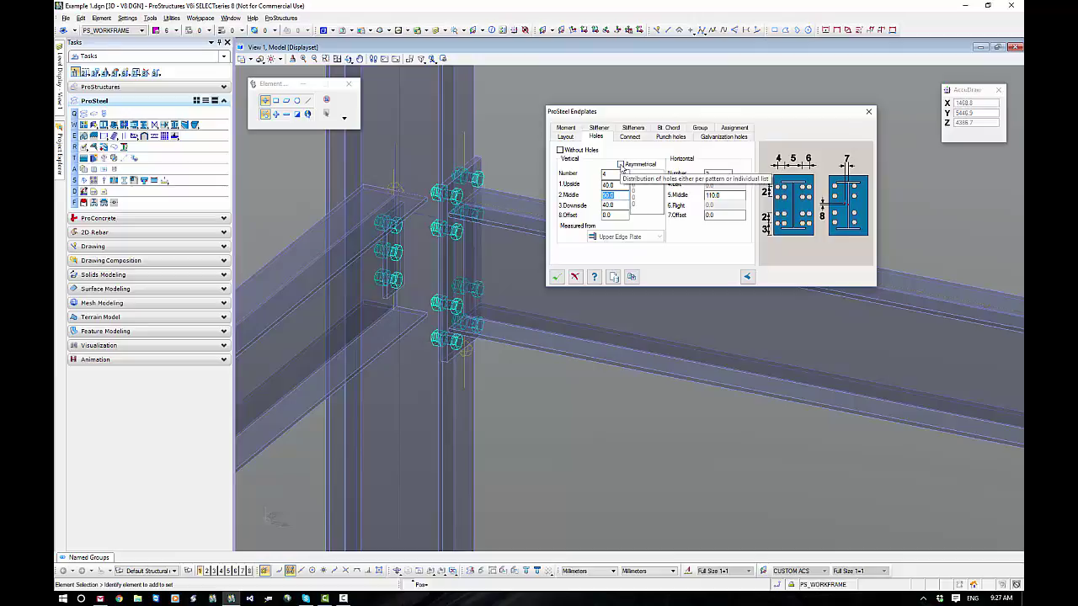
# Step: List vertical hole distances individually, measured from the beam's upper edge
pyautogui.click(621, 166)
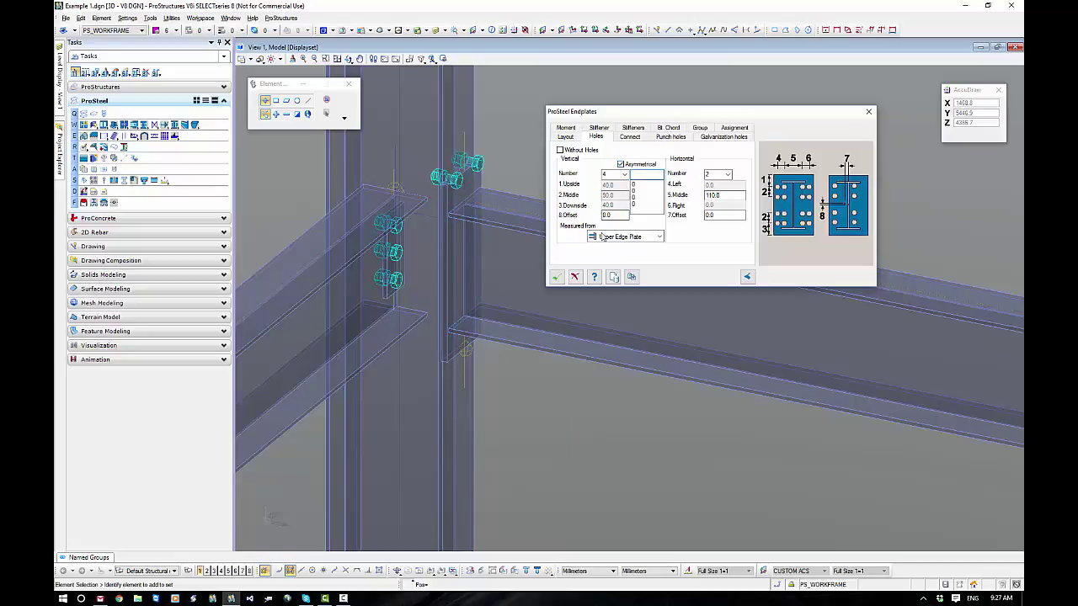
pyautogui.click(644, 236)
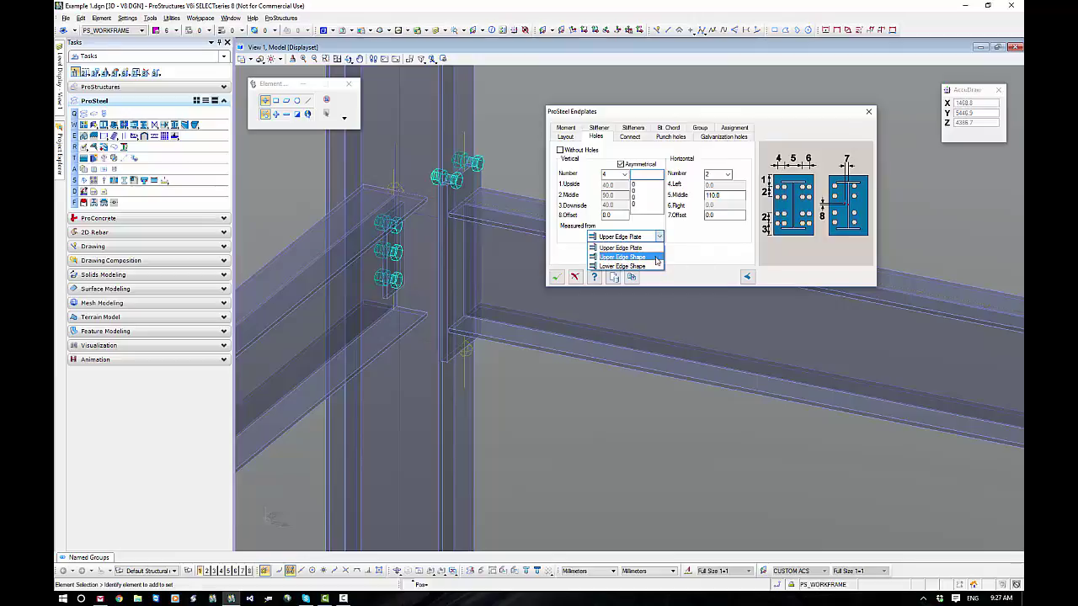
pyautogui.click(656, 261)
# Step: Enter 70 for each of the four individual vertical hole distances
pyautogui.click(635, 185)
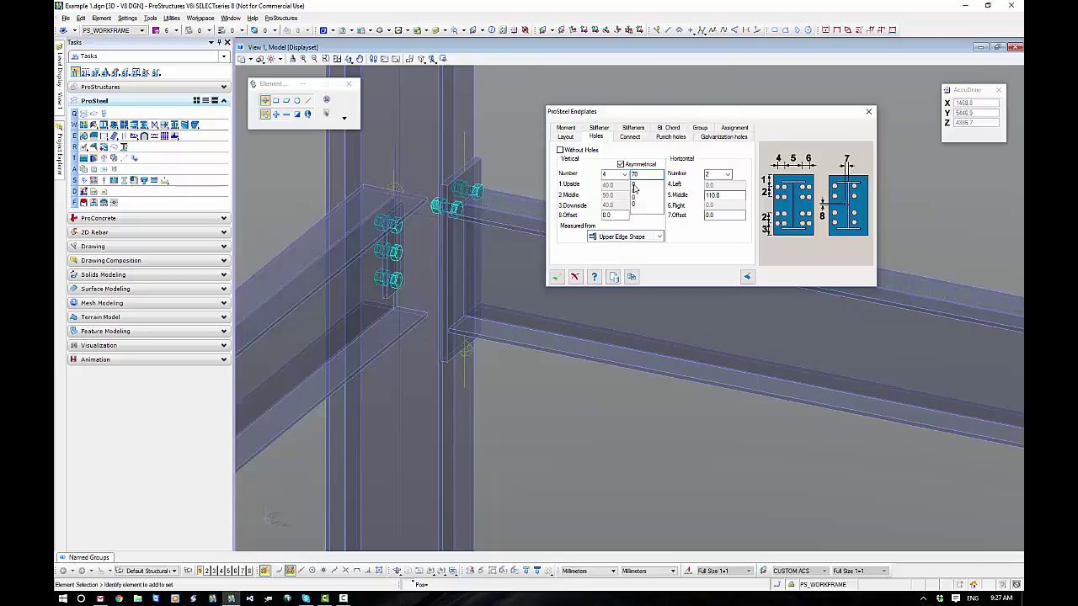
pyautogui.write('70')
pyautogui.click(637, 192)
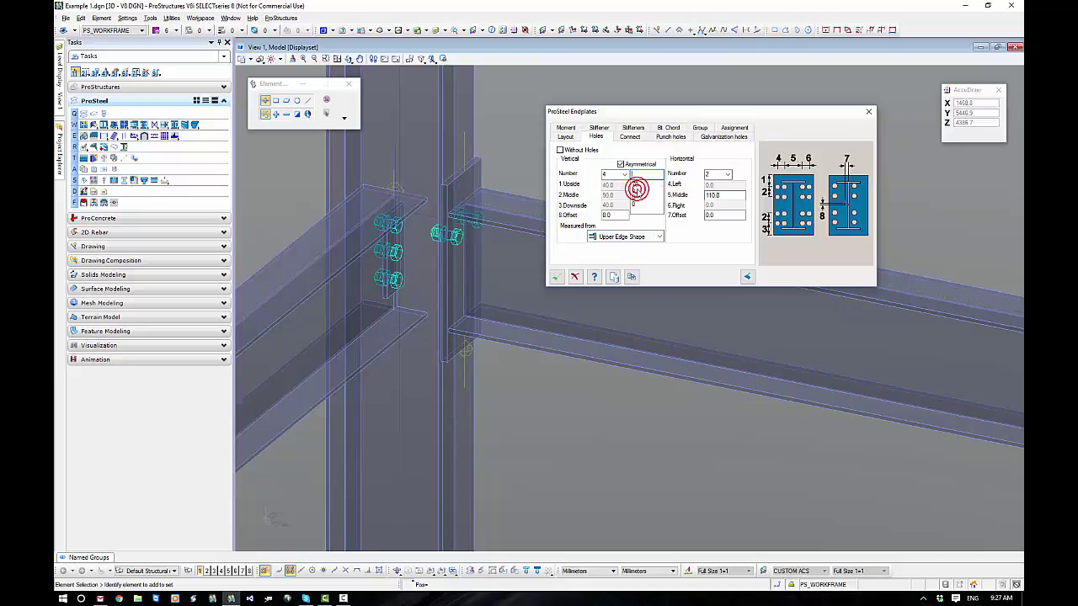
pyautogui.click(637, 192)
pyautogui.write('70')
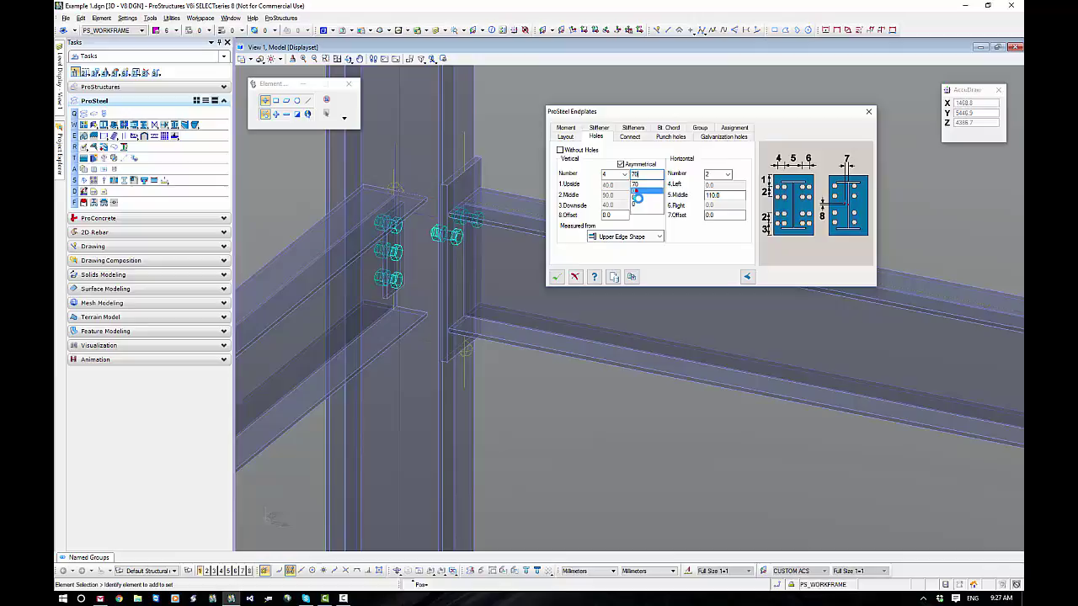
pyautogui.click(637, 197)
pyautogui.click(637, 198)
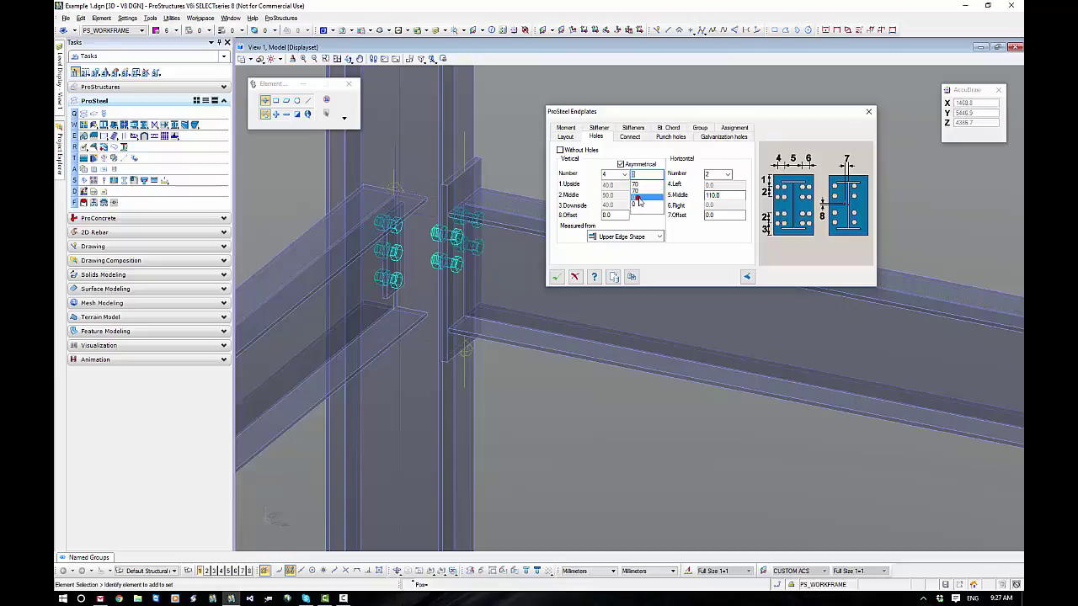
pyautogui.write('70')
pyautogui.click(637, 205)
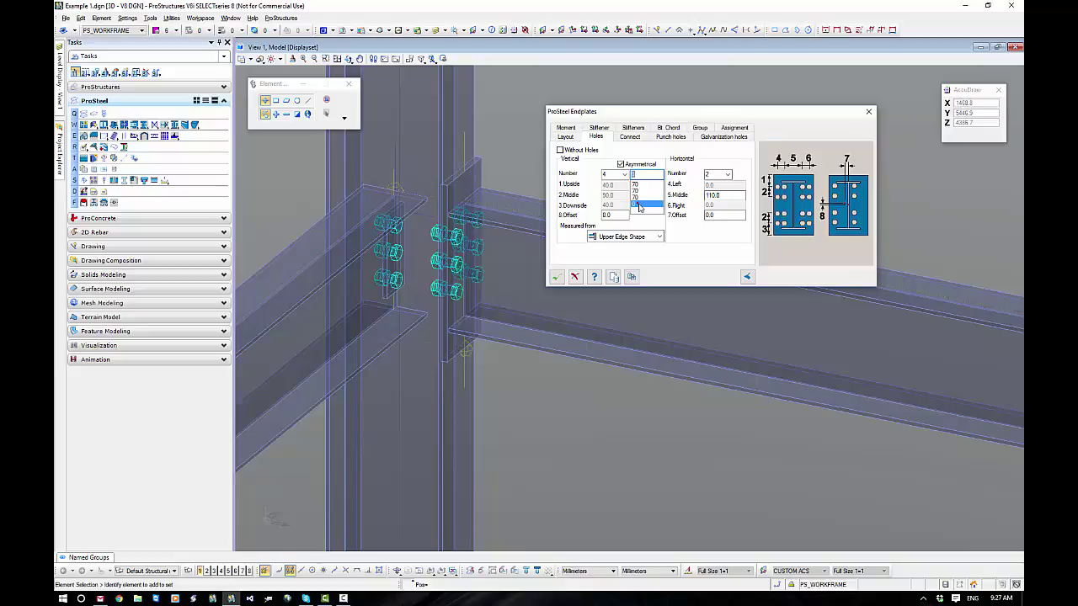
pyautogui.write('70')
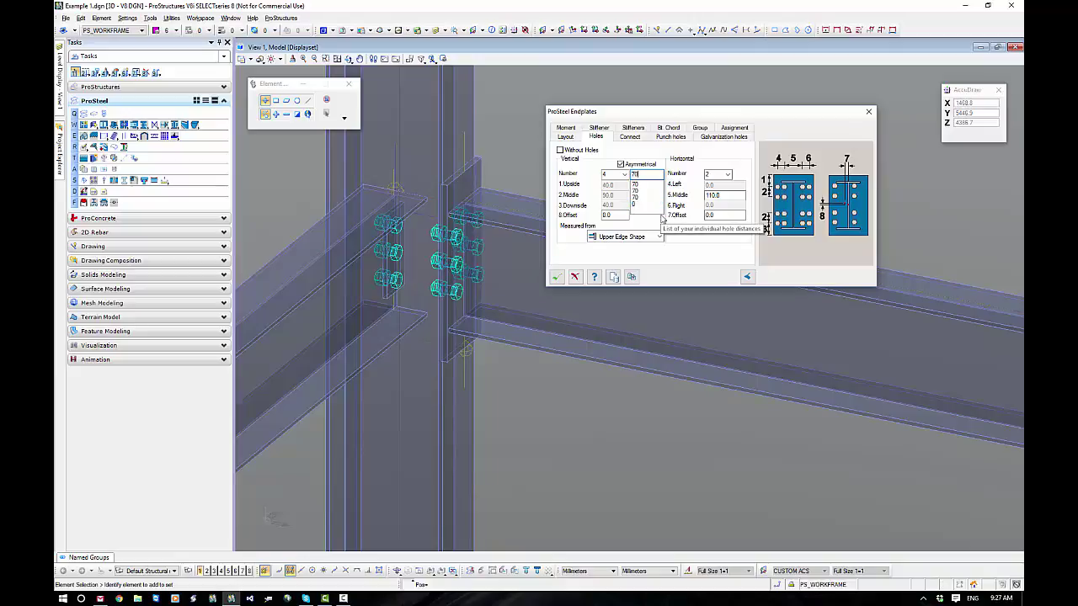
pyautogui.press('Return')
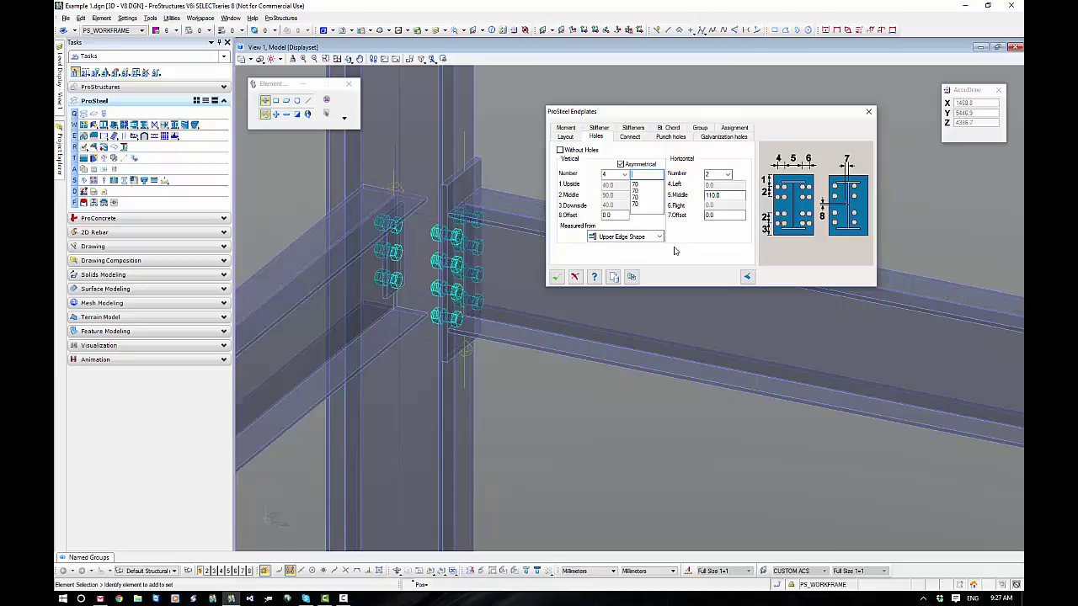
# Step: Turn individual distances off and set two horizontal bolt columns spaced 90 apart
pyautogui.click(621, 163)
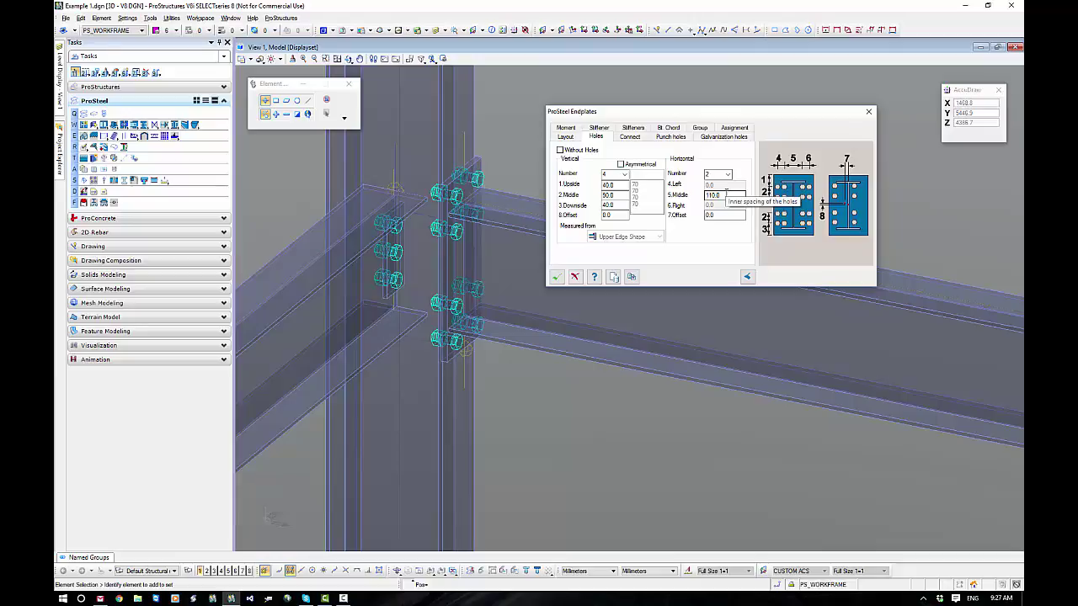
pyautogui.doubleClick(725, 194)
pyautogui.write('90')
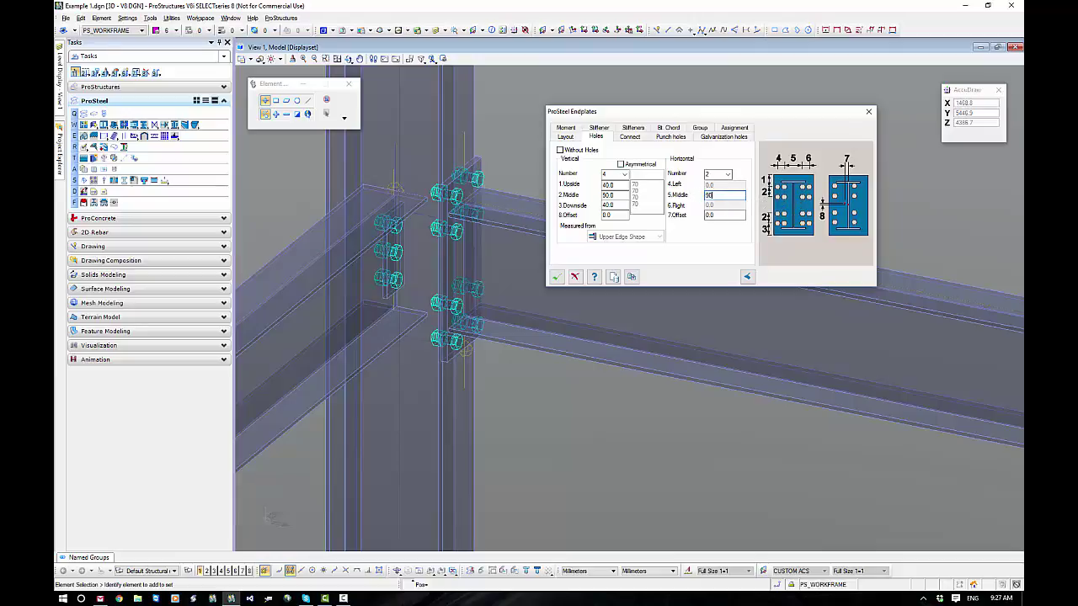
pyautogui.click(715, 215)
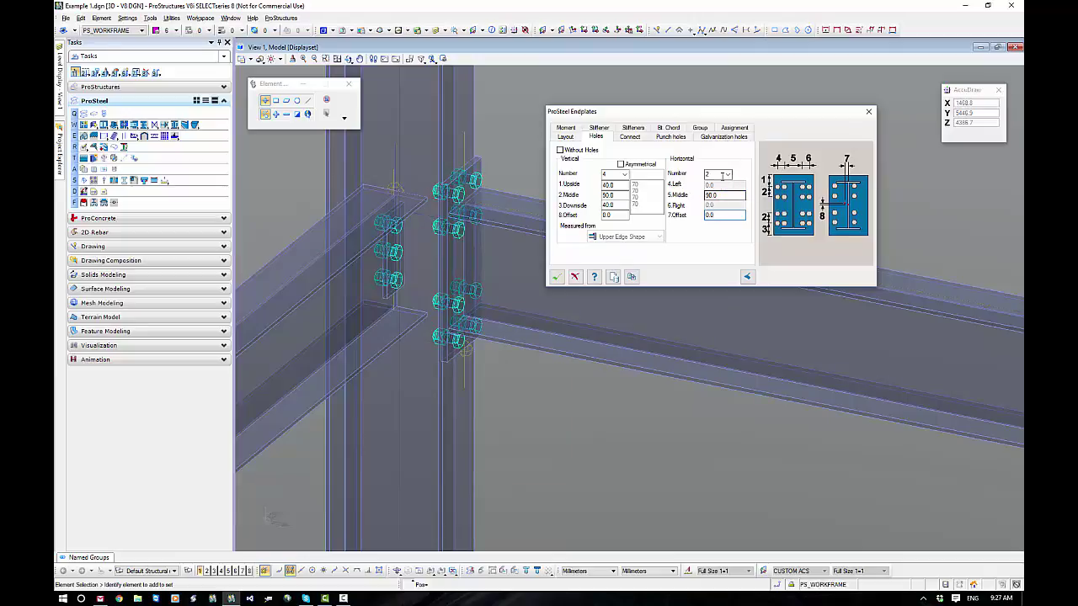
pyautogui.click(717, 174)
pyautogui.click(716, 182)
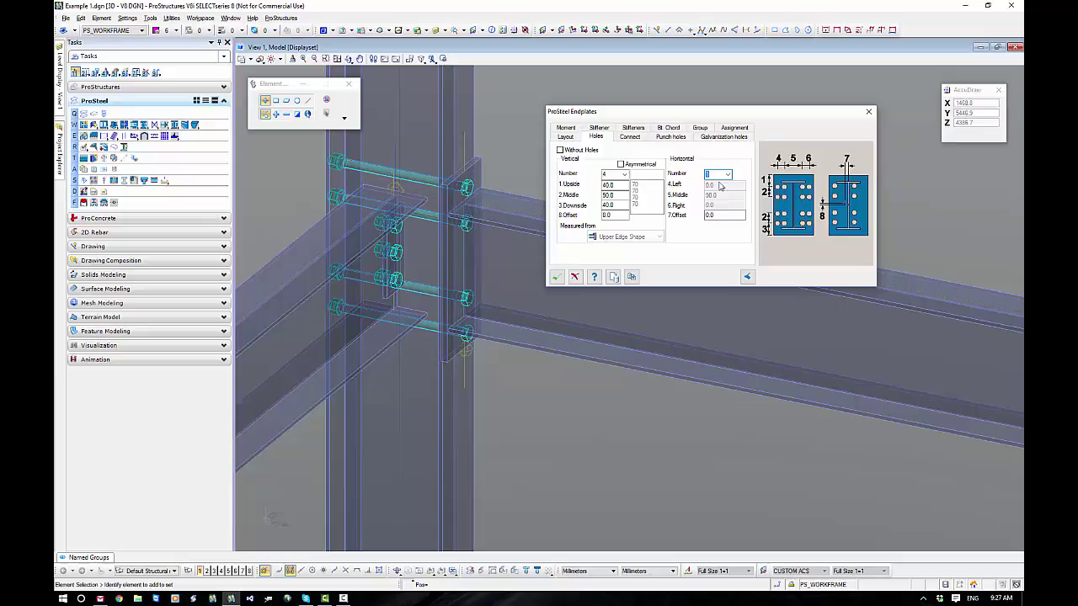
pyautogui.click(728, 174)
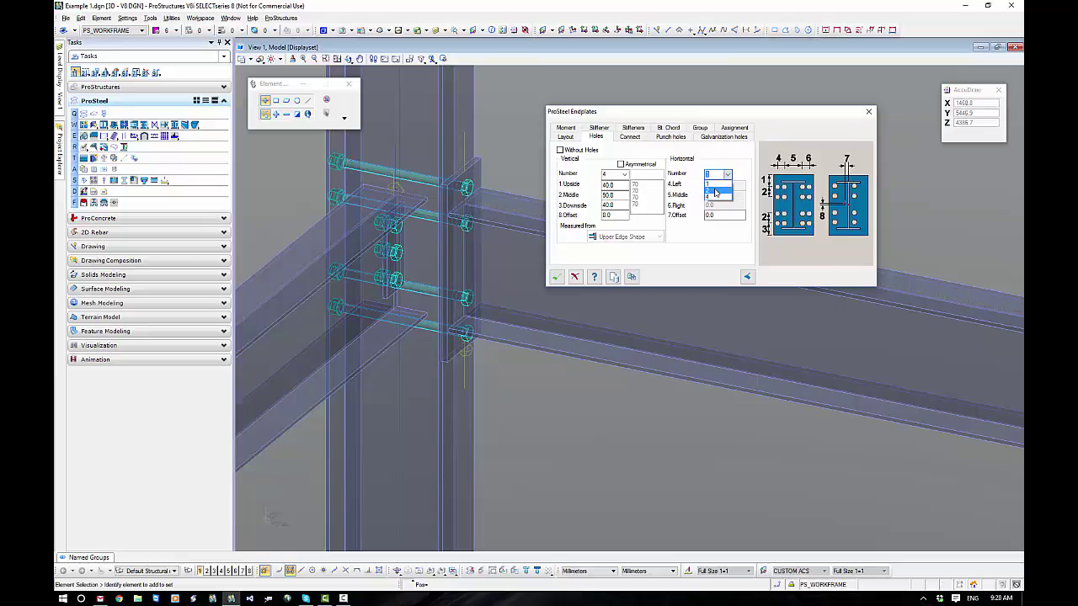
pyautogui.click(715, 193)
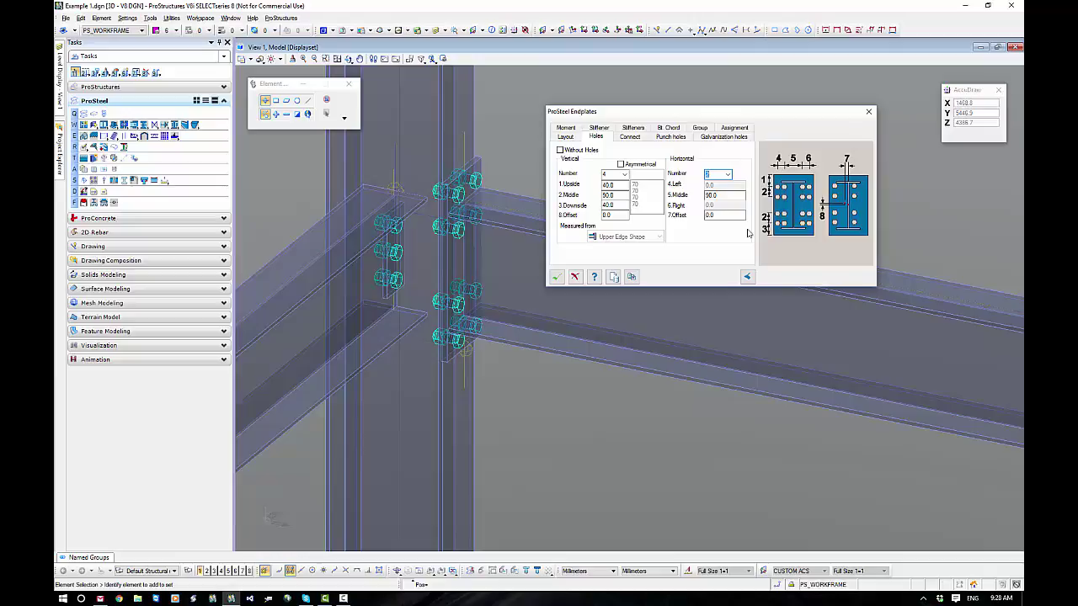
# Step: Bring up the Connect tab's punch-hole projection settings
pyautogui.click(631, 136)
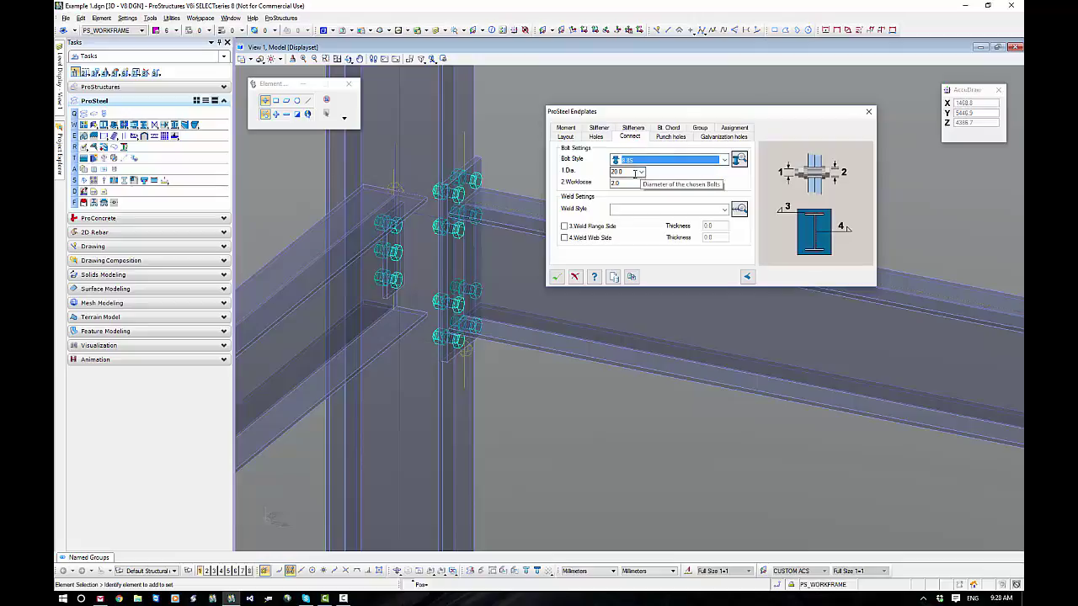
pyautogui.click(672, 137)
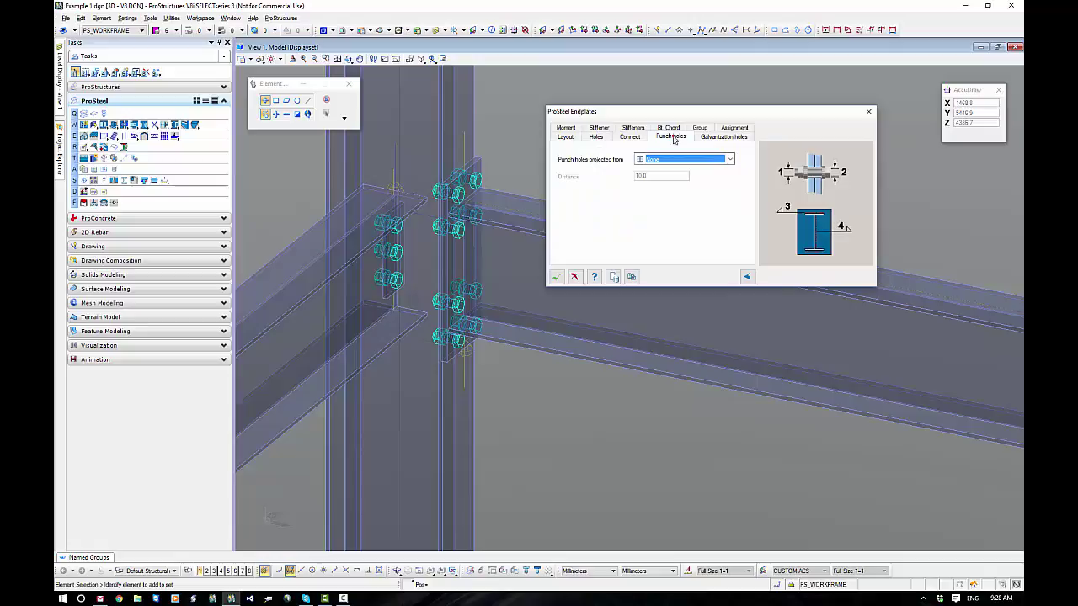
pyautogui.click(730, 159)
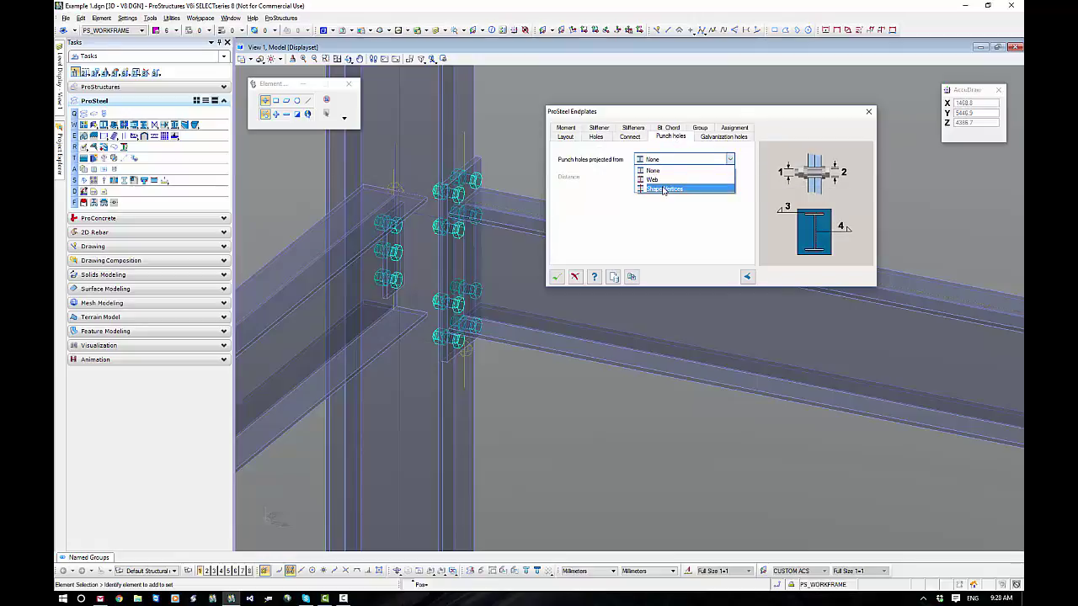
pyautogui.click(596, 394)
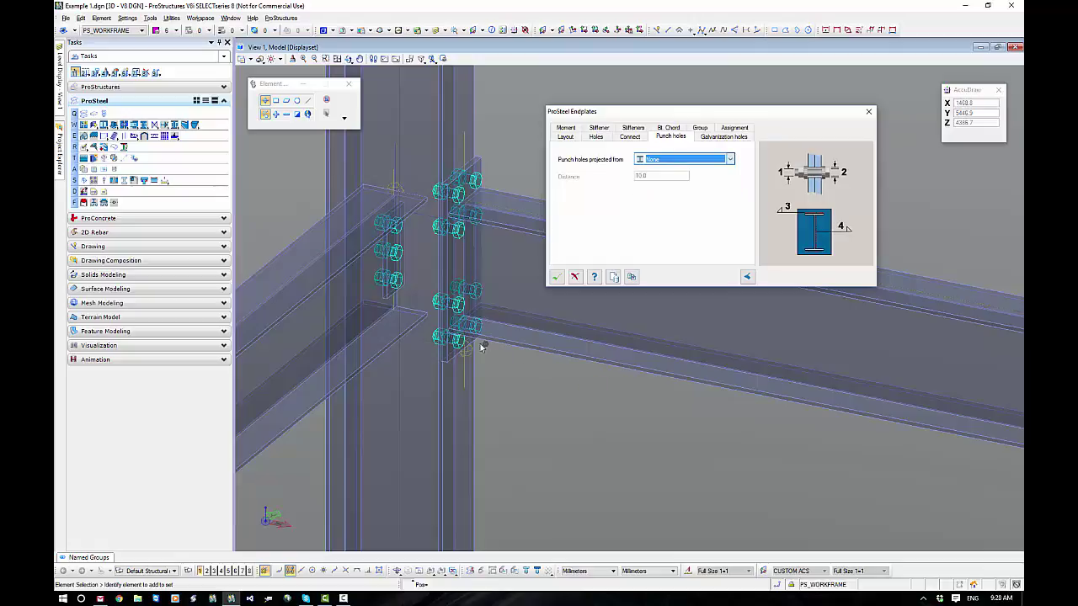
pyautogui.scroll(2, 459, 337)
pyautogui.scroll(3, 455, 337)
pyautogui.scroll(-1, 551, 339)
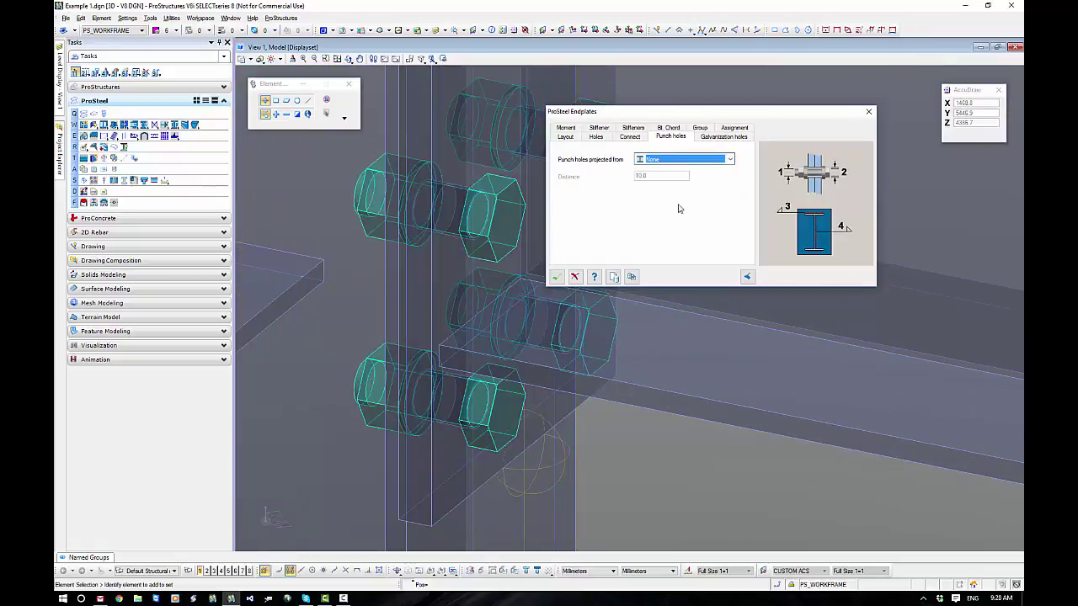
# Step: Project punch holes from the Web and inspect the connection
pyautogui.click(732, 160)
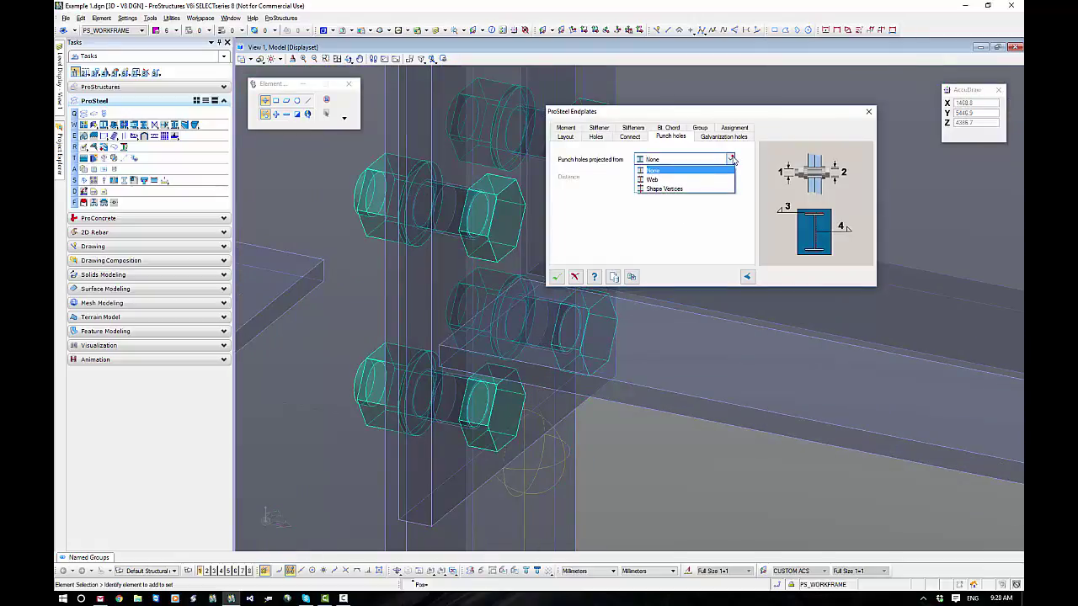
pyautogui.click(653, 180)
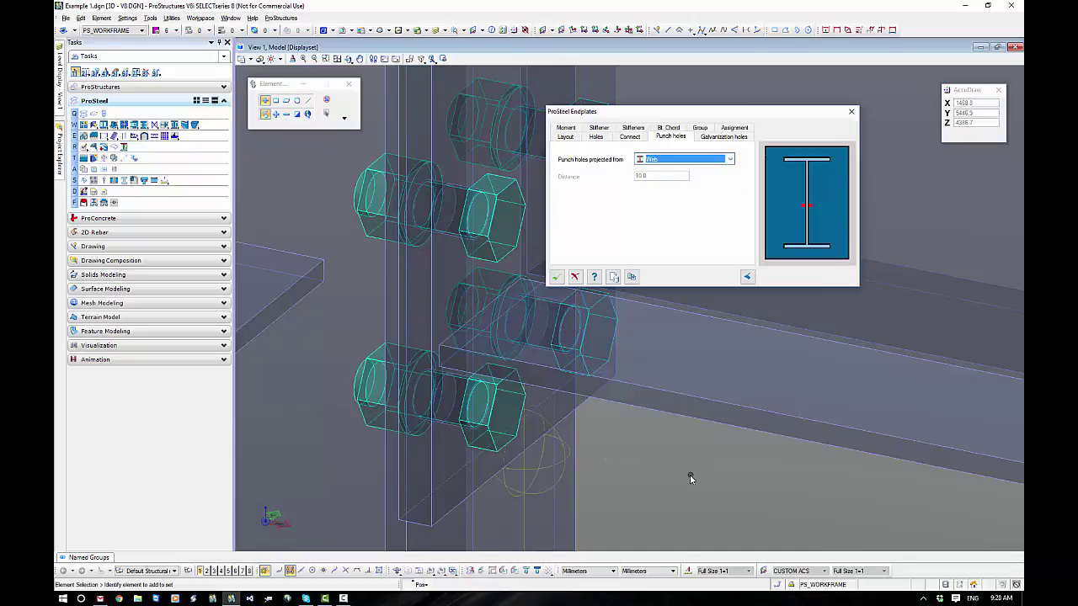
pyautogui.moveTo(666, 451); pyautogui.dragTo(617, 487, button='middle')
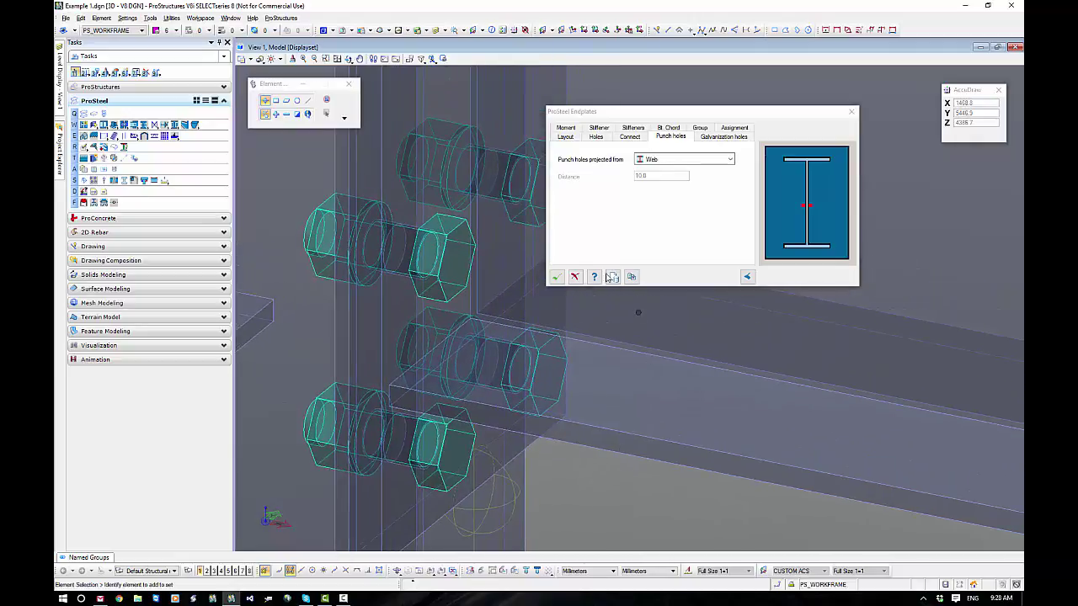
pyautogui.moveTo(489, 269); pyautogui.dragTo(476, 341, button='middle')
pyautogui.rightClick(476, 341)
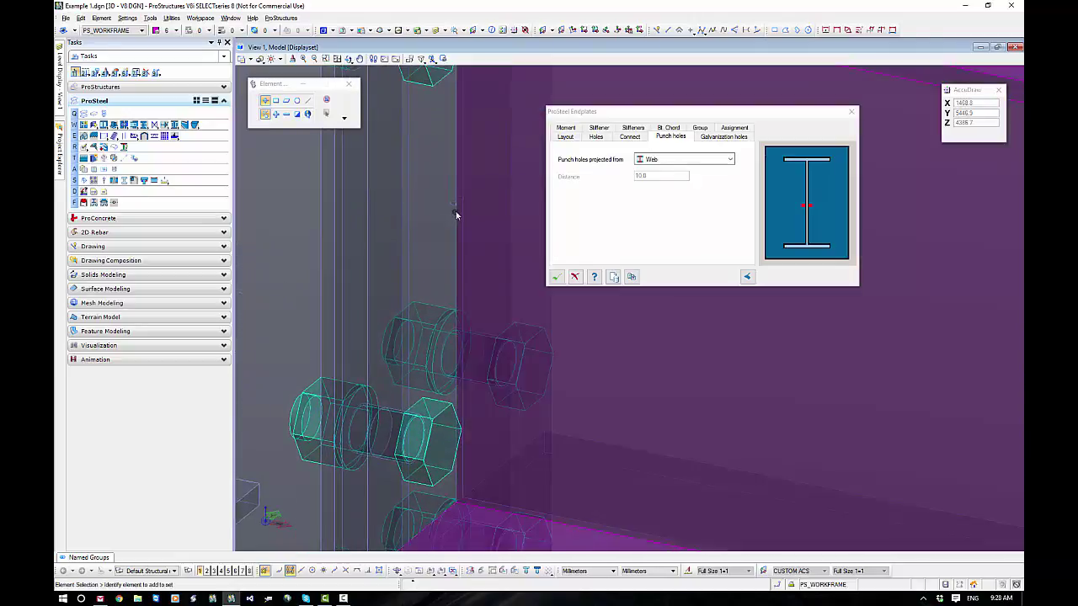
pyautogui.scroll(-3, 465, 206)
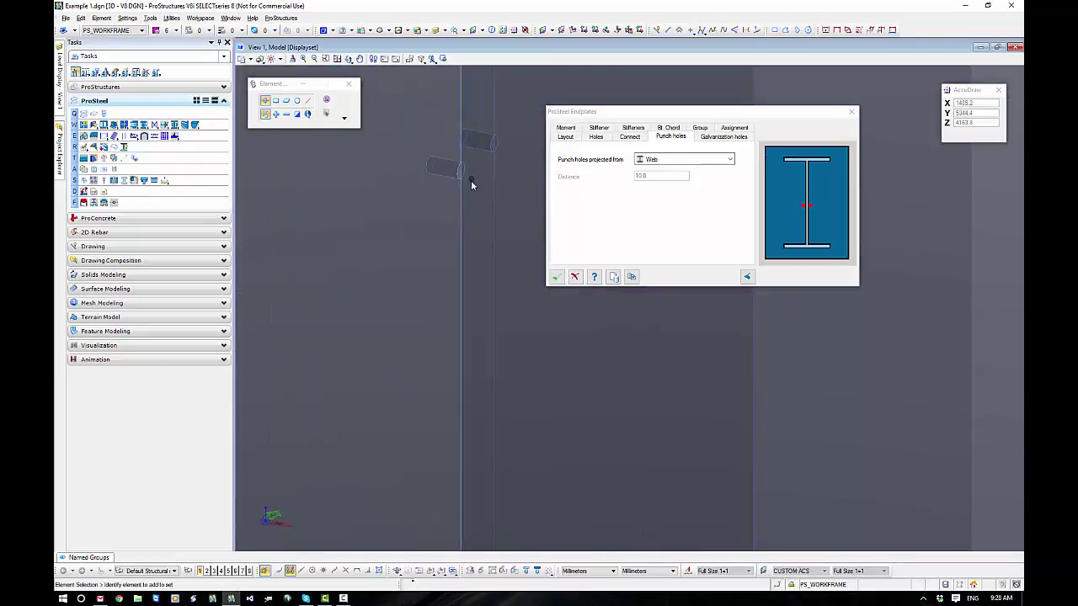
pyautogui.scroll(5, 471, 186)
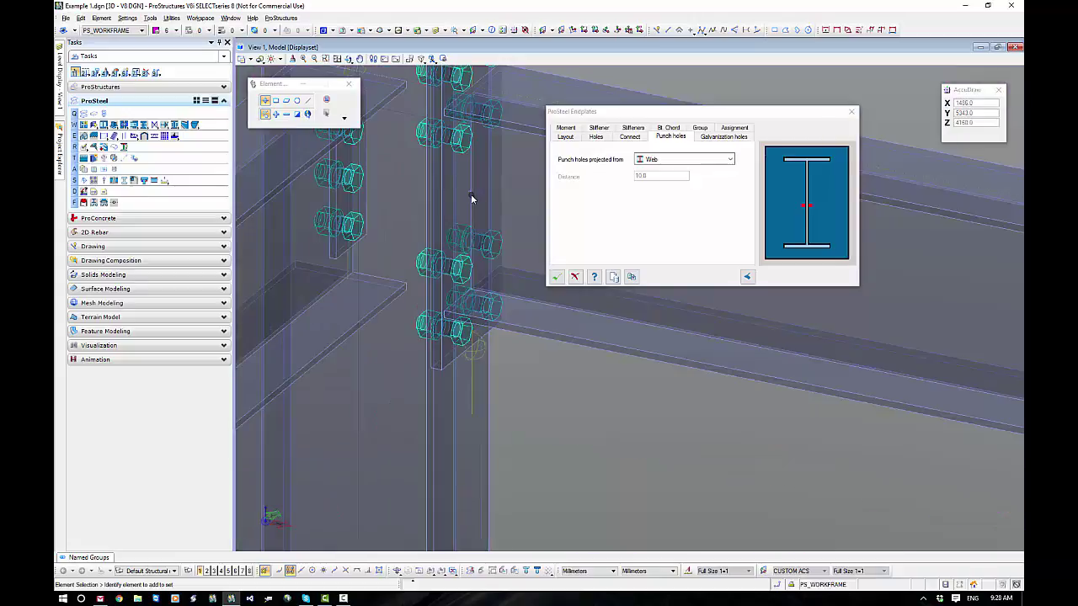
pyautogui.scroll(5, 472, 199)
# Step: Set punch holes projected from back to None
pyautogui.click(730, 160)
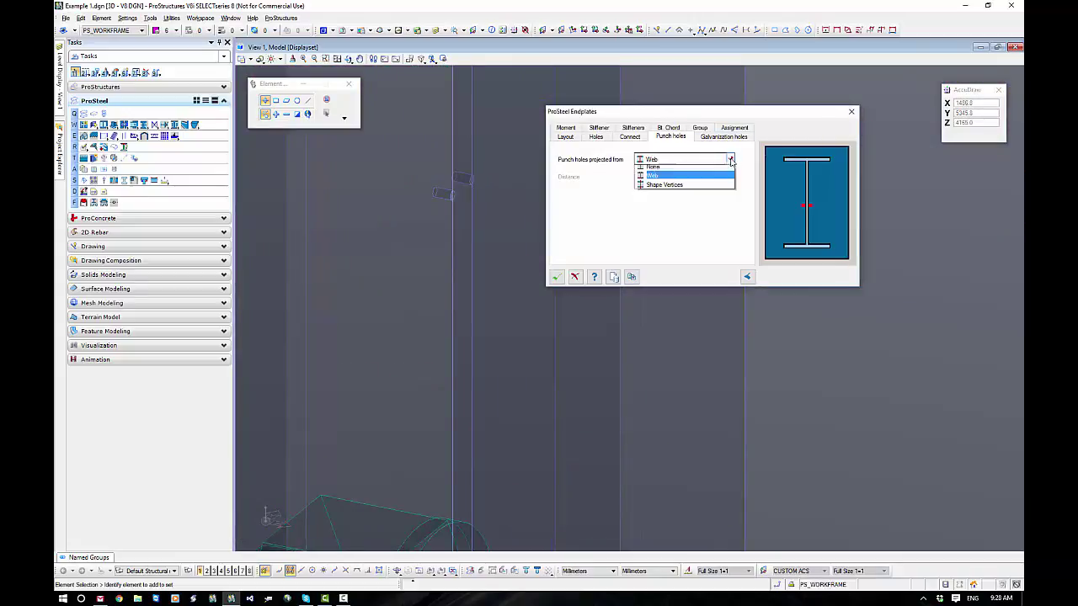
pyautogui.click(661, 167)
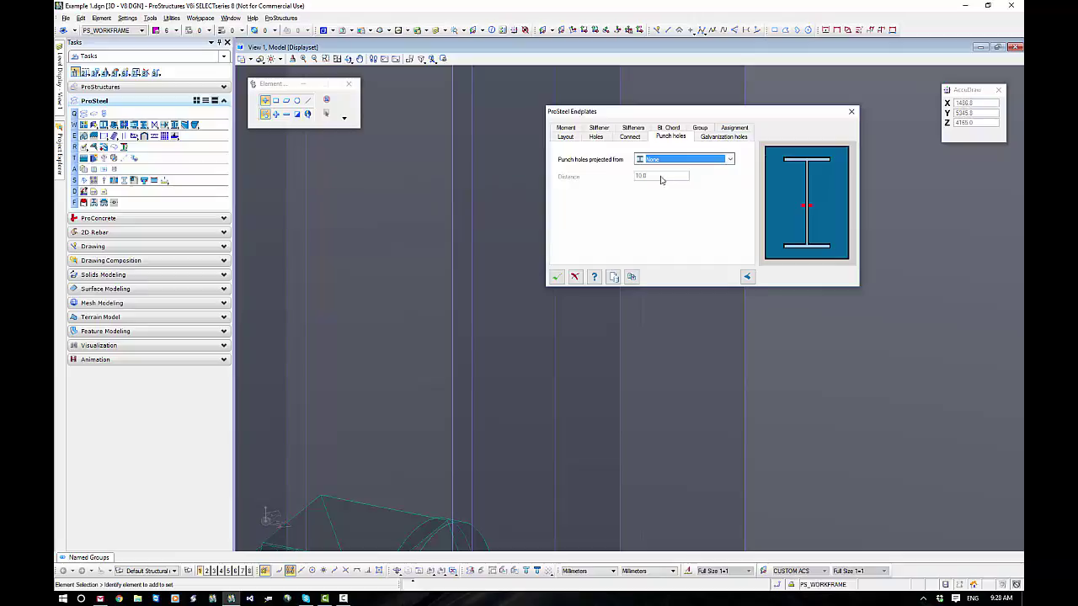
pyautogui.scroll(-5, 695, 381)
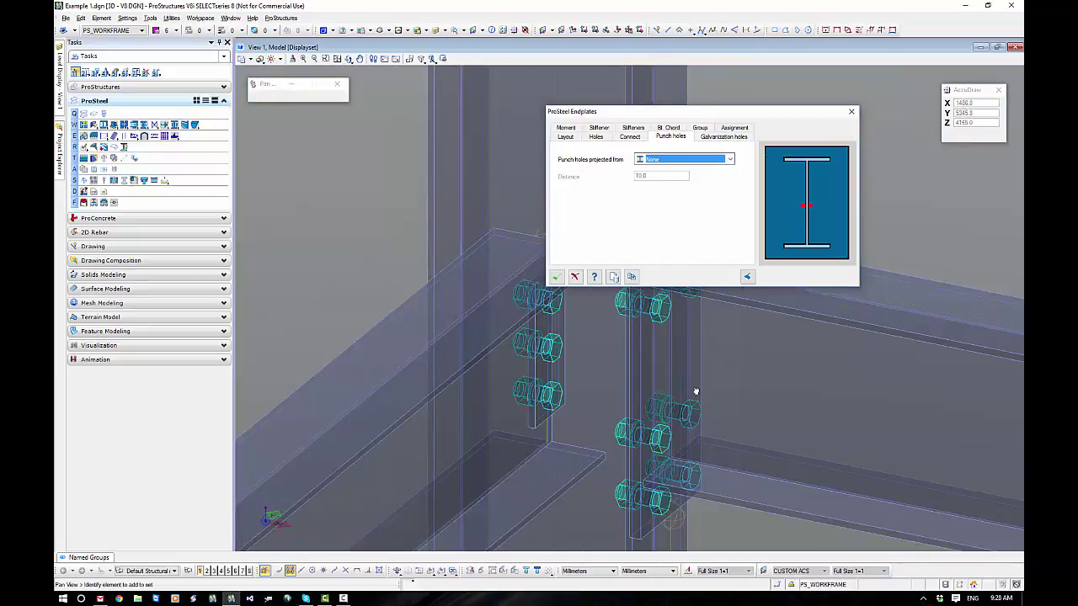
pyautogui.moveTo(696, 391); pyautogui.dragTo(475, 332, button='middle')
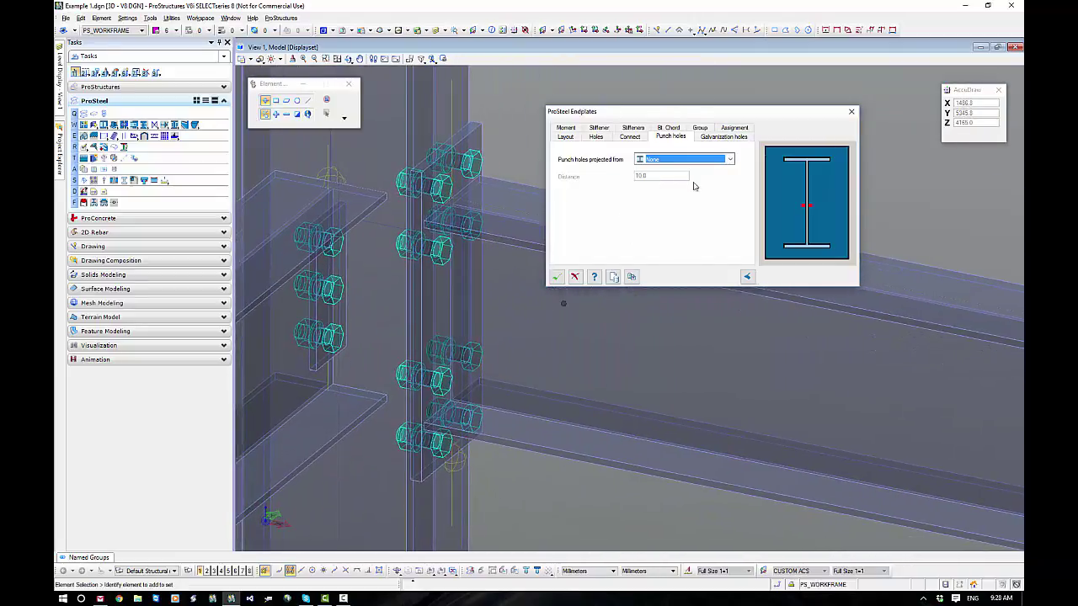
# Step: Leave galvanization holes at None and show the Moment tab with tensile, shear and moment at 0.0000
pyautogui.click(726, 137)
pyautogui.click(730, 159)
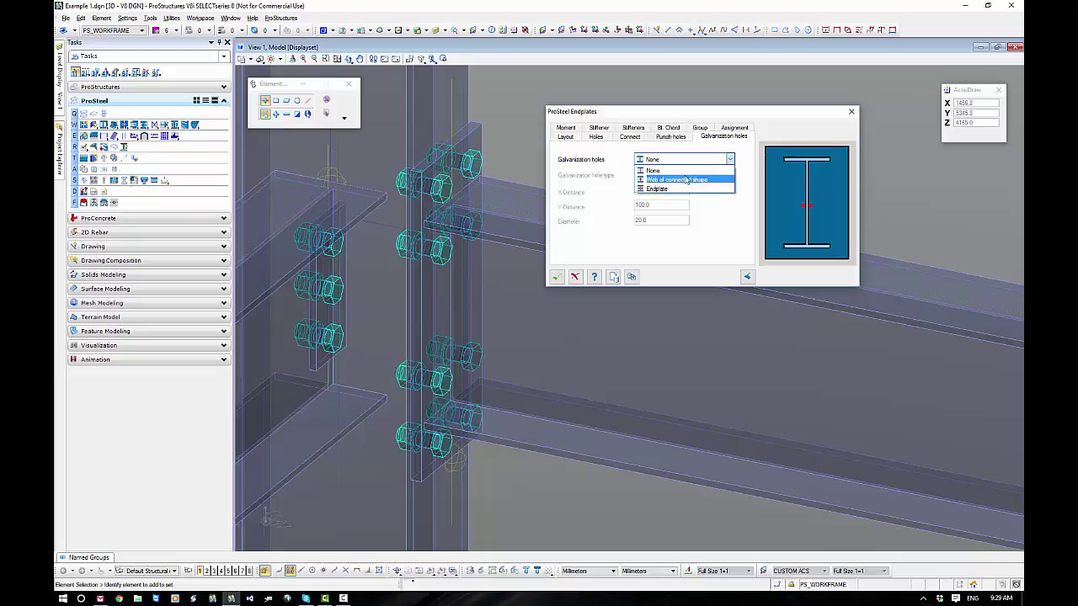
pyautogui.click(577, 132)
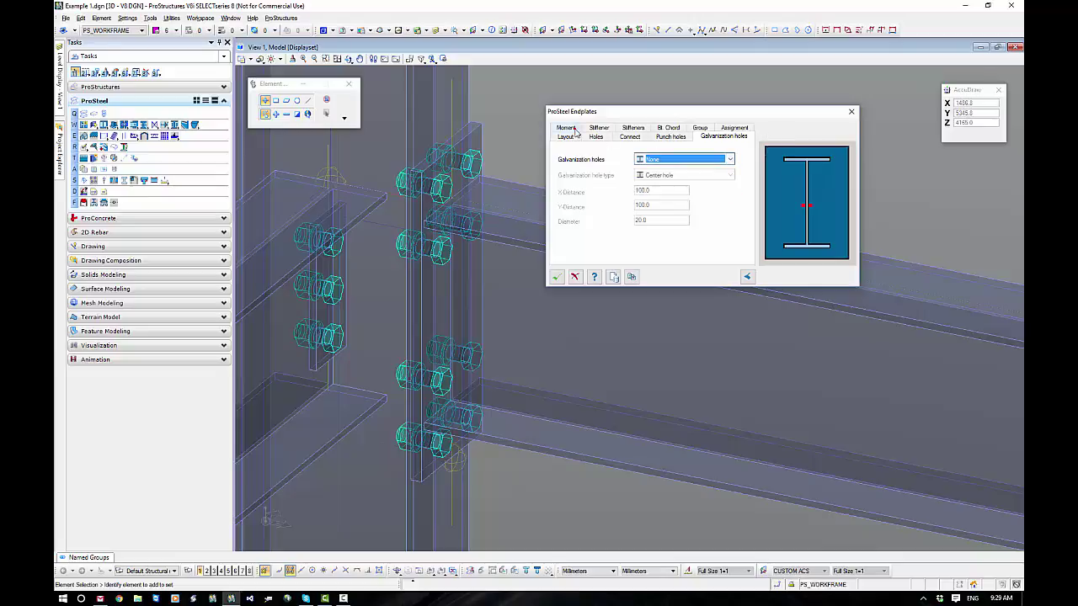
pyautogui.click(570, 128)
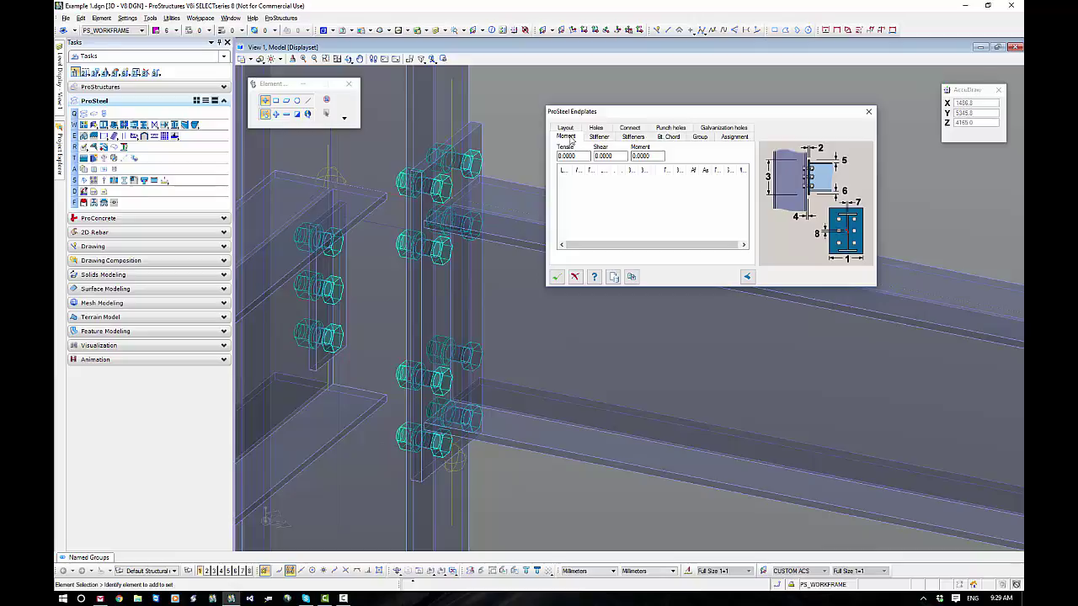
# Step: On the Stiffener tab, tick 1.Backer Plates and then untick it again
pyautogui.click(610, 137)
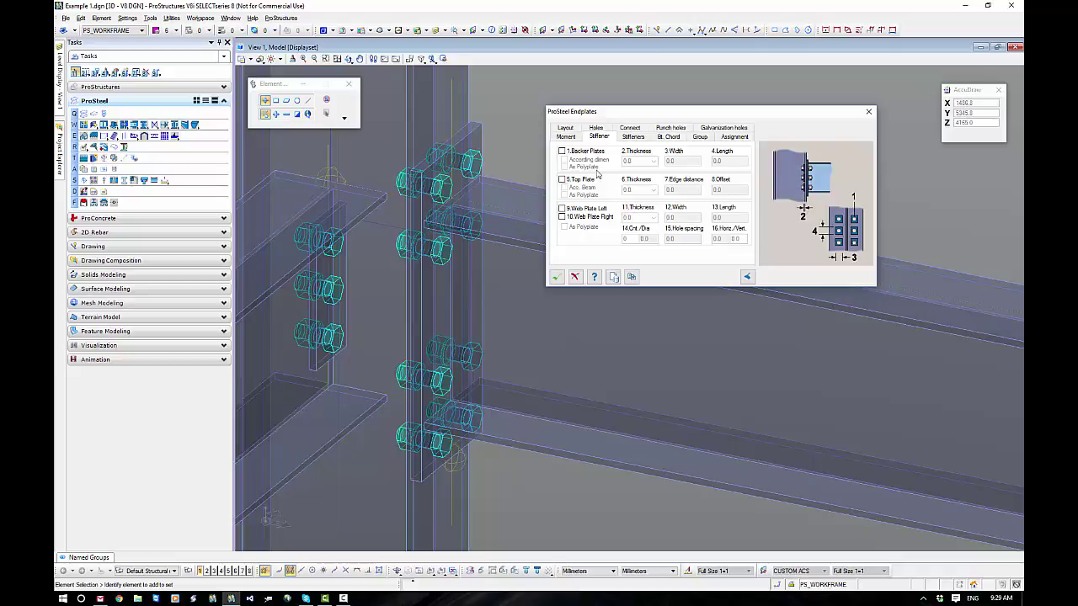
pyautogui.click(561, 151)
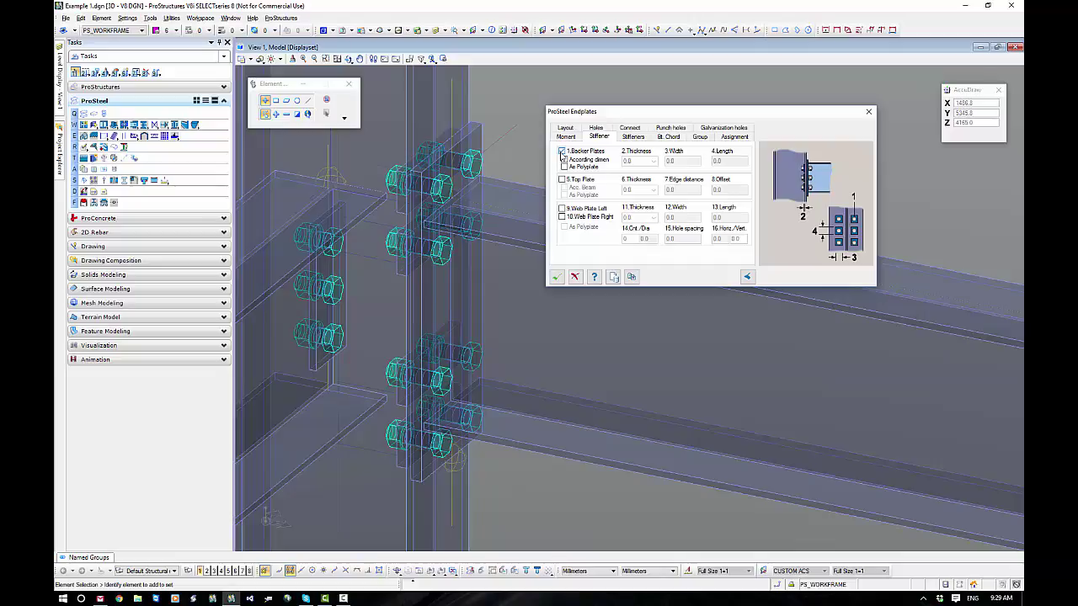
pyautogui.click(562, 152)
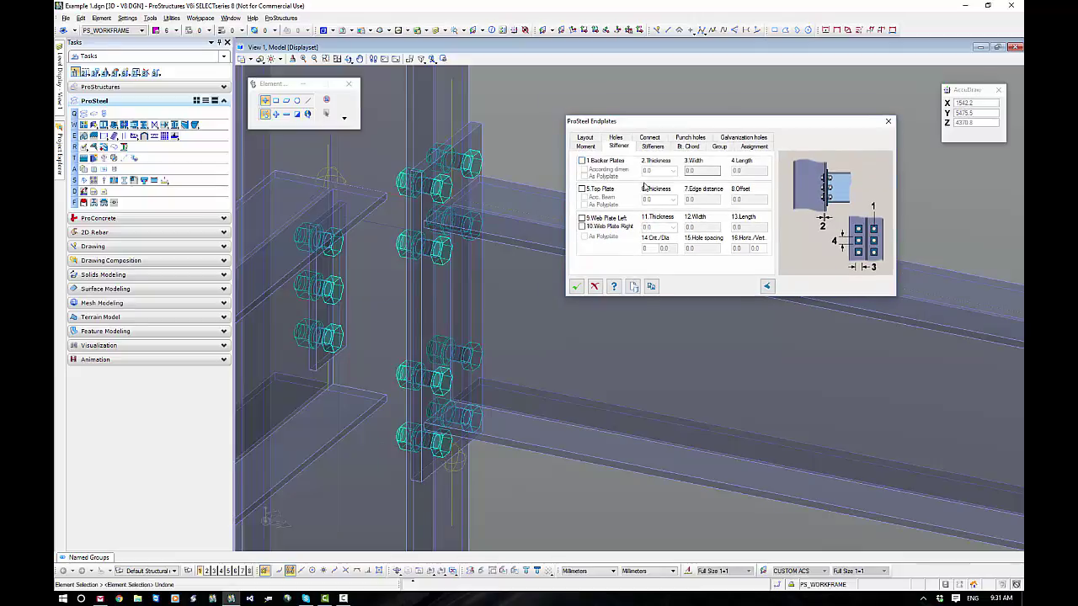
# Step: Add a stiffener using the New Folder/Australia template with thickness 10
pyautogui.click(654, 146)
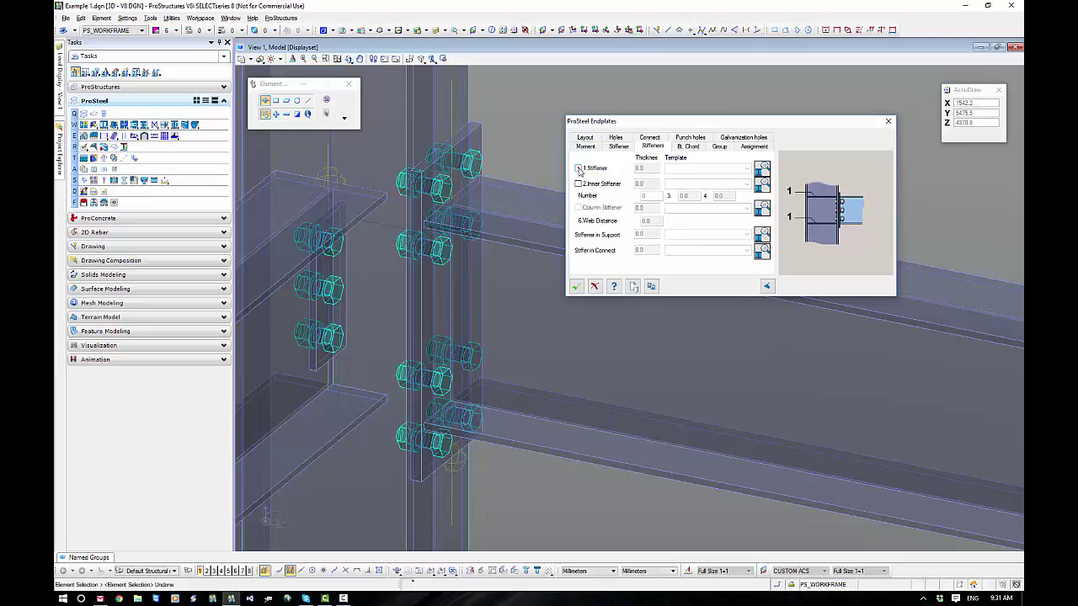
pyautogui.click(578, 169)
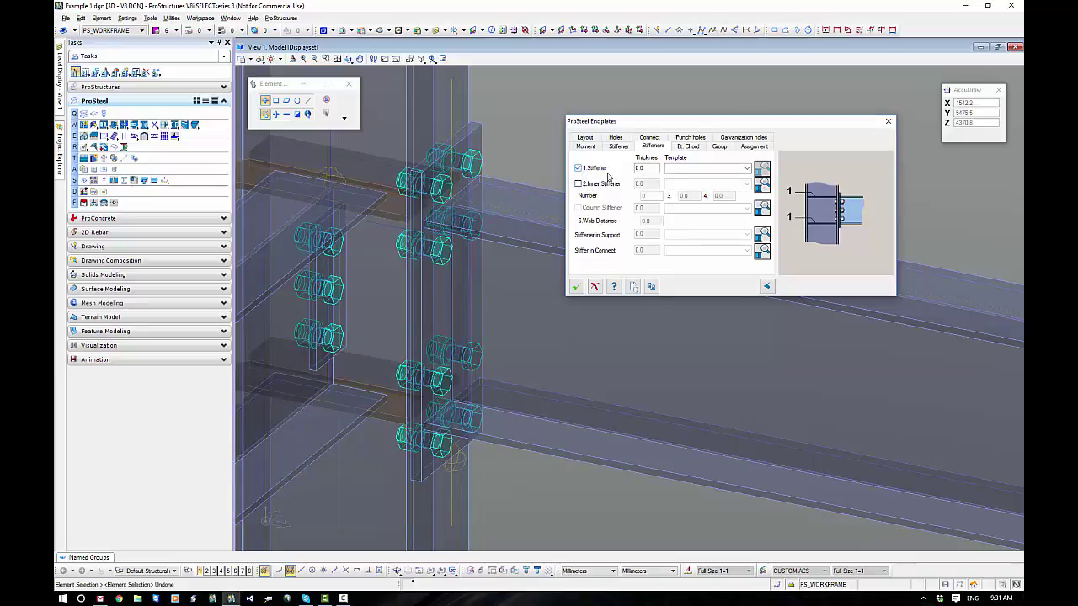
pyautogui.click(748, 170)
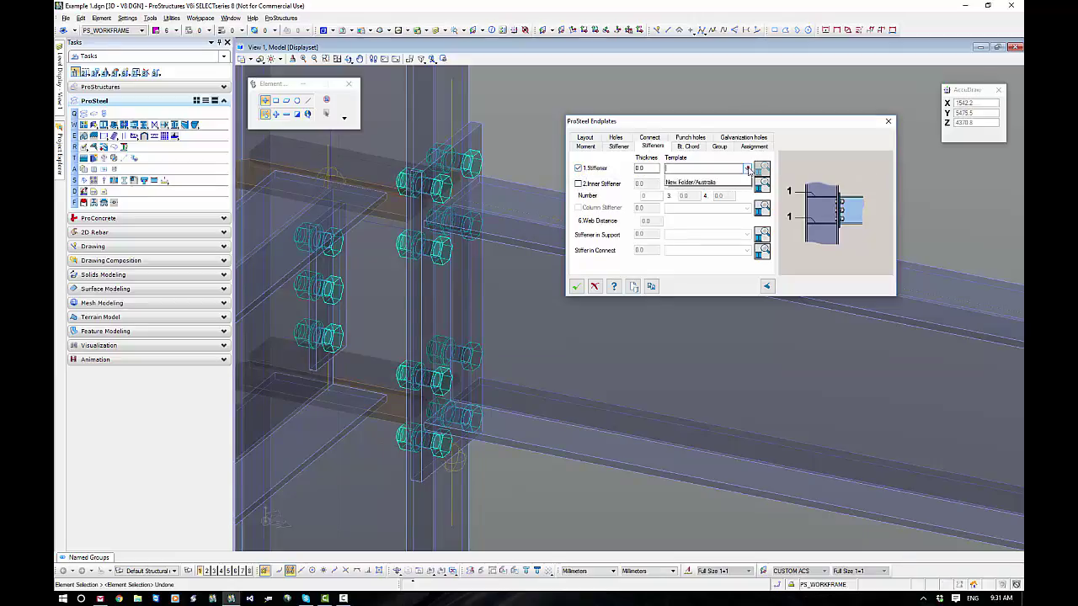
pyautogui.click(689, 185)
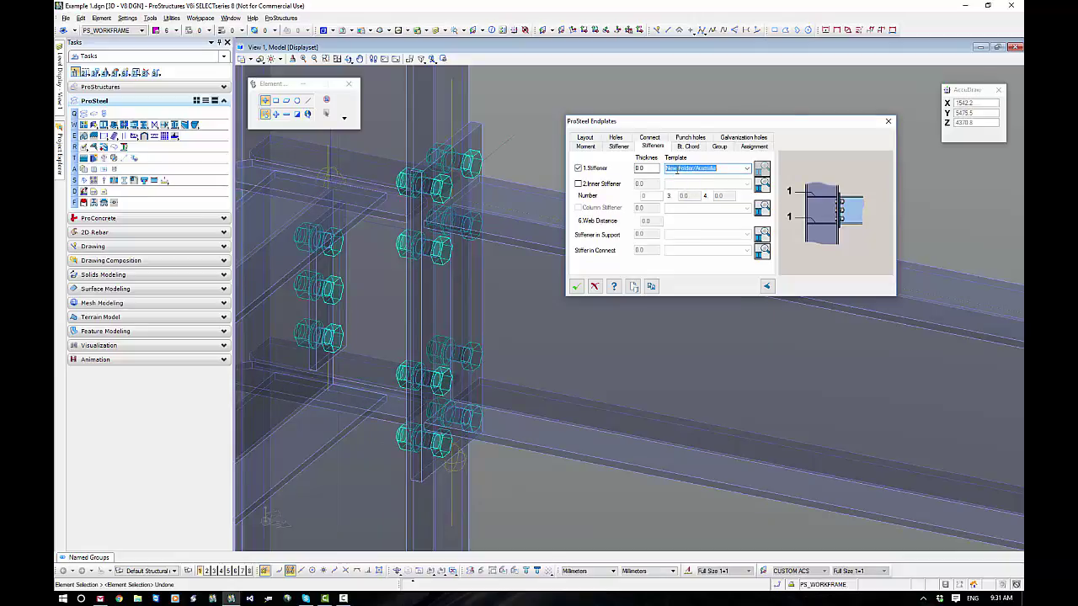
pyautogui.doubleClick(647, 168)
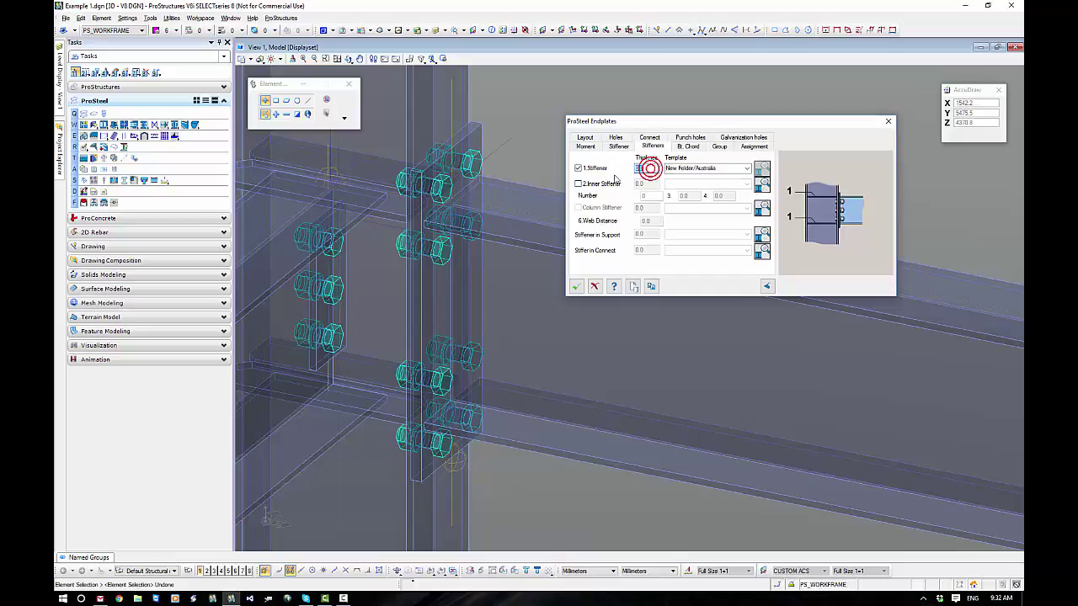
pyautogui.write('10')
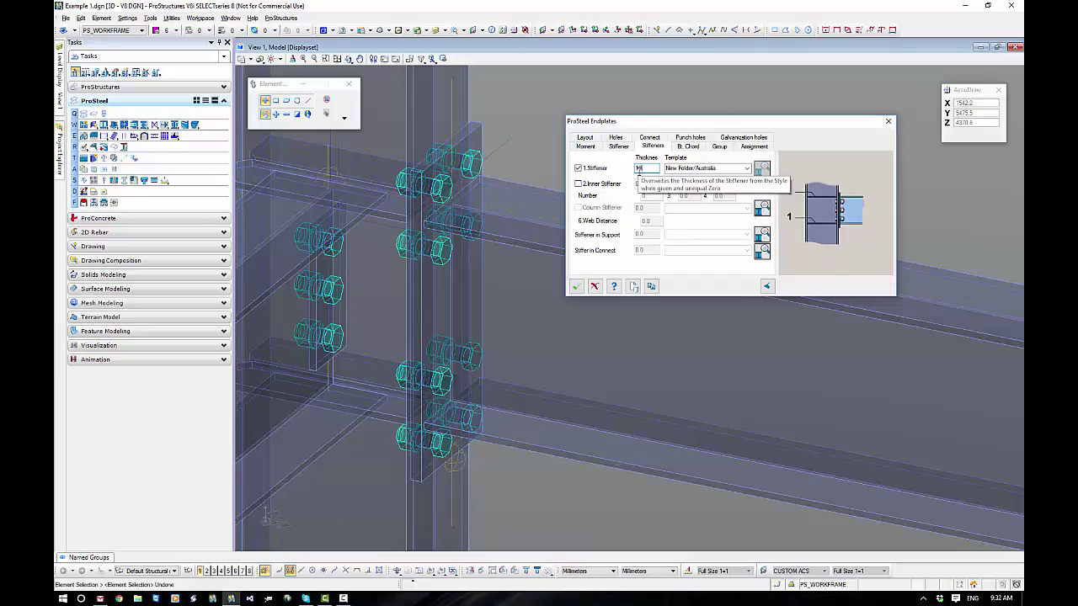
# Step: Enable inner stiffeners with thickness 10 and number 2, then switch the stiffener off
pyautogui.click(602, 184)
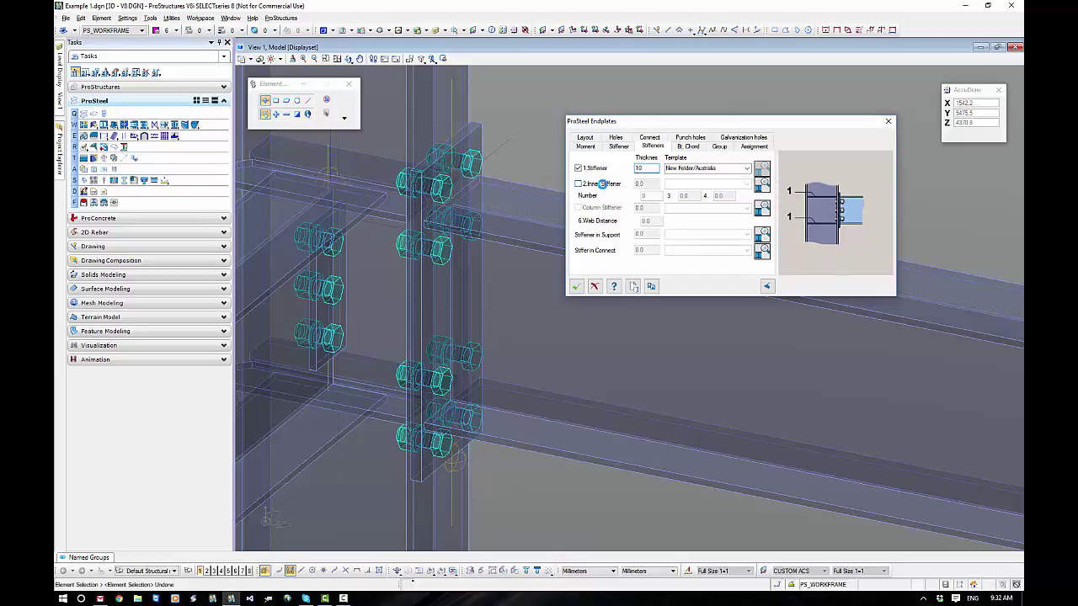
pyautogui.click(578, 184)
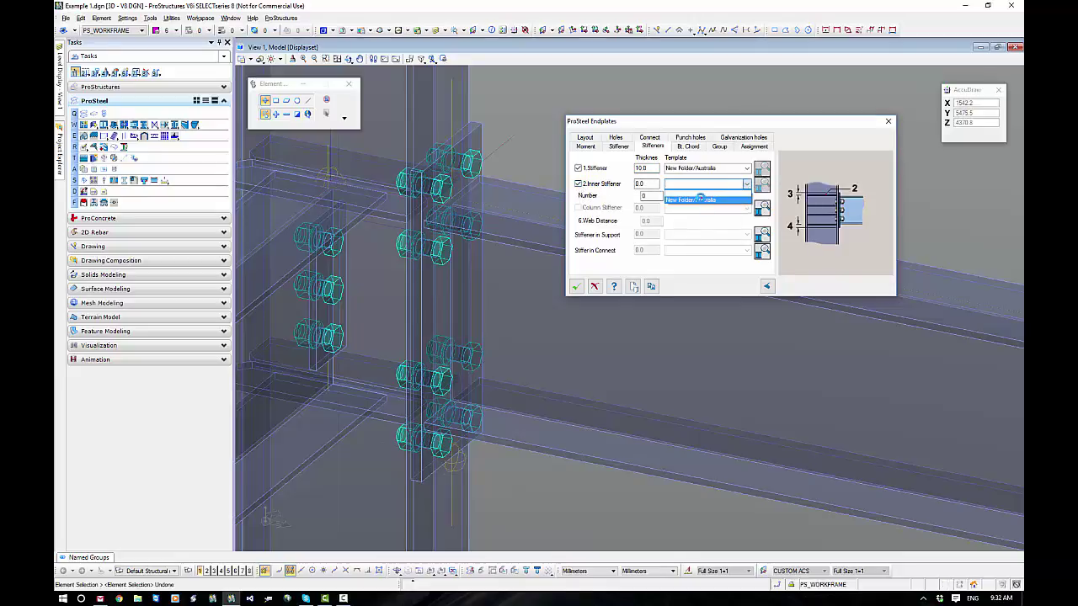
pyautogui.click(665, 197)
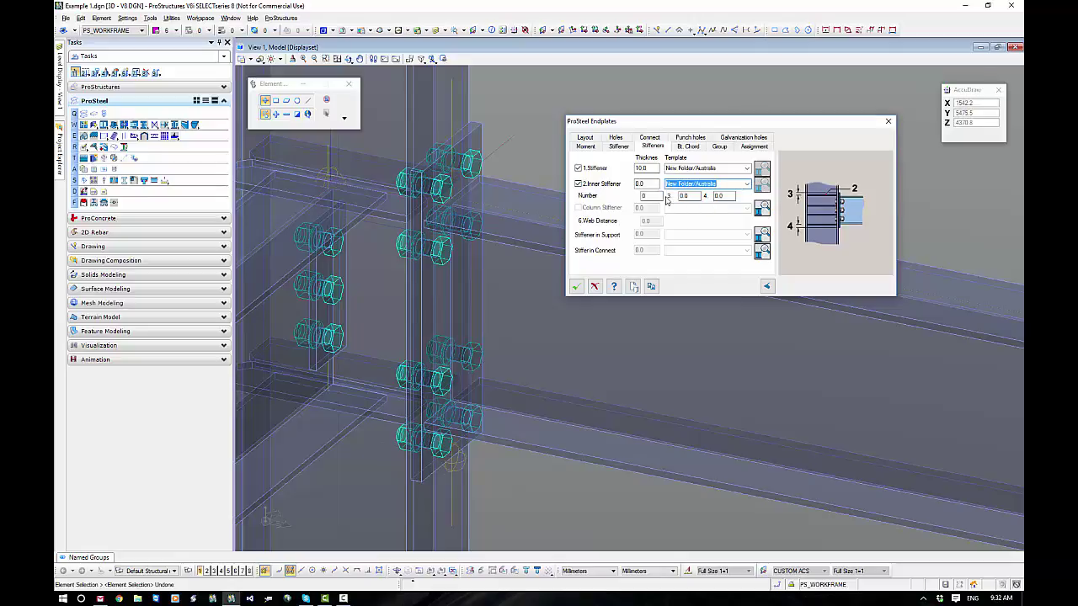
pyautogui.doubleClick(647, 184)
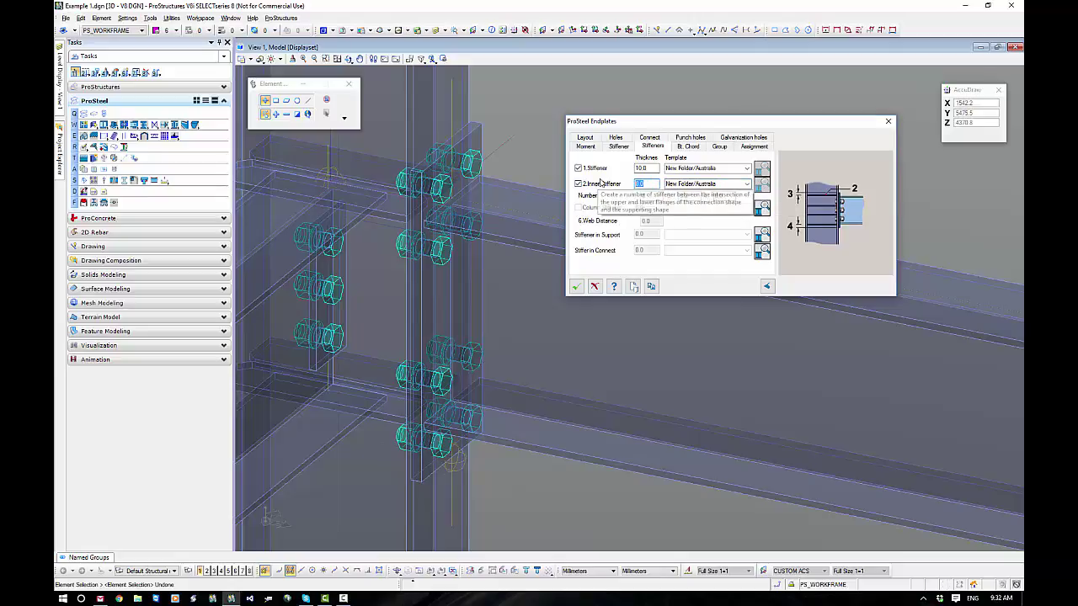
pyautogui.write('10')
pyautogui.click(651, 168)
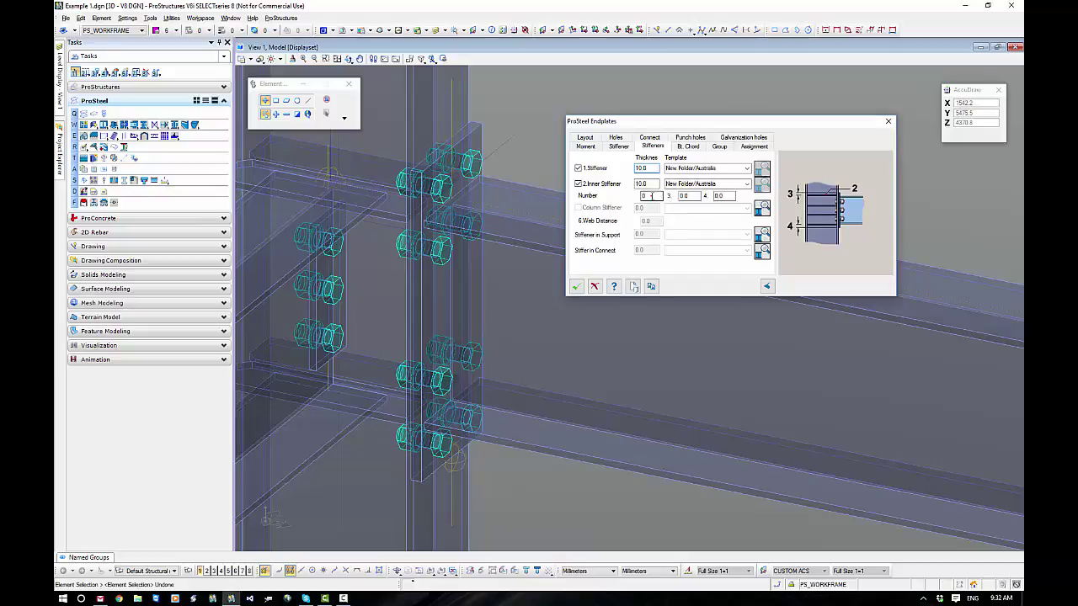
pyautogui.doubleClick(651, 195)
pyautogui.write('2')
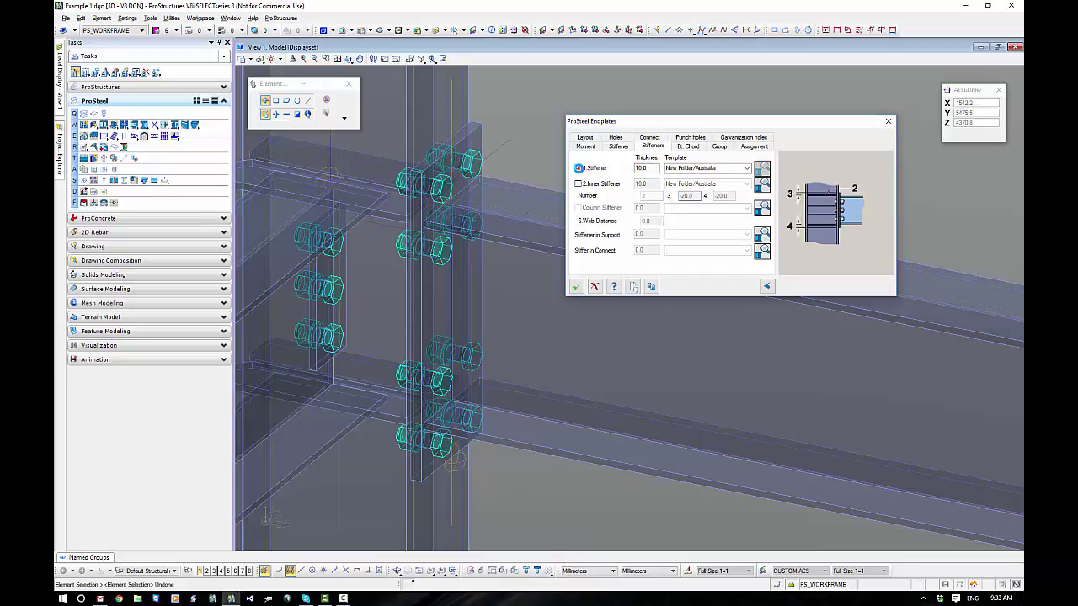
pyautogui.click(579, 169)
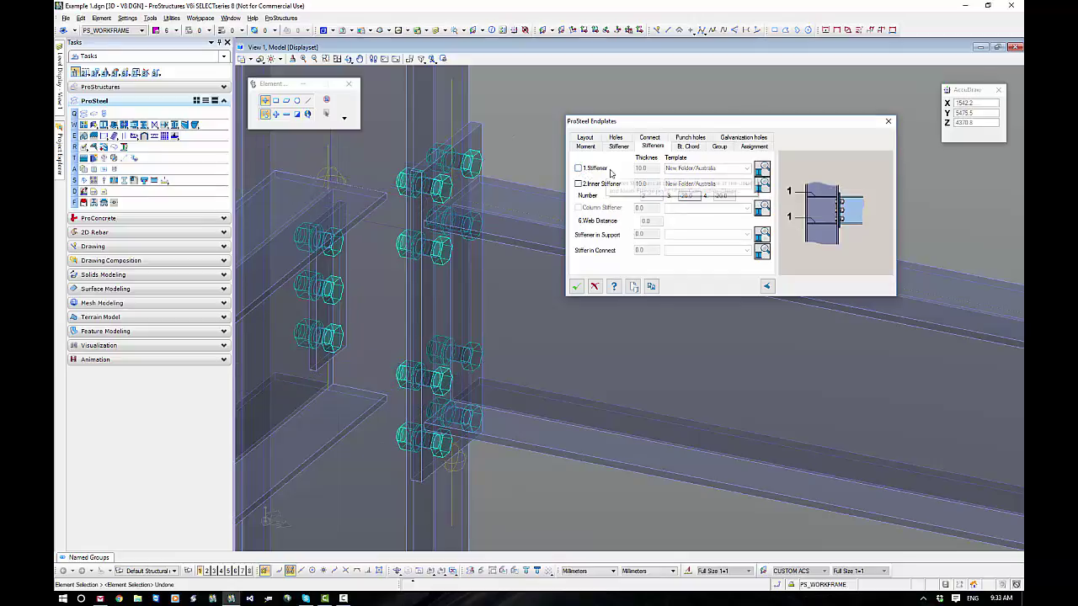
# Step: Add a Bottom Haunch to the beam with Coped Shape checked
pyautogui.click(688, 147)
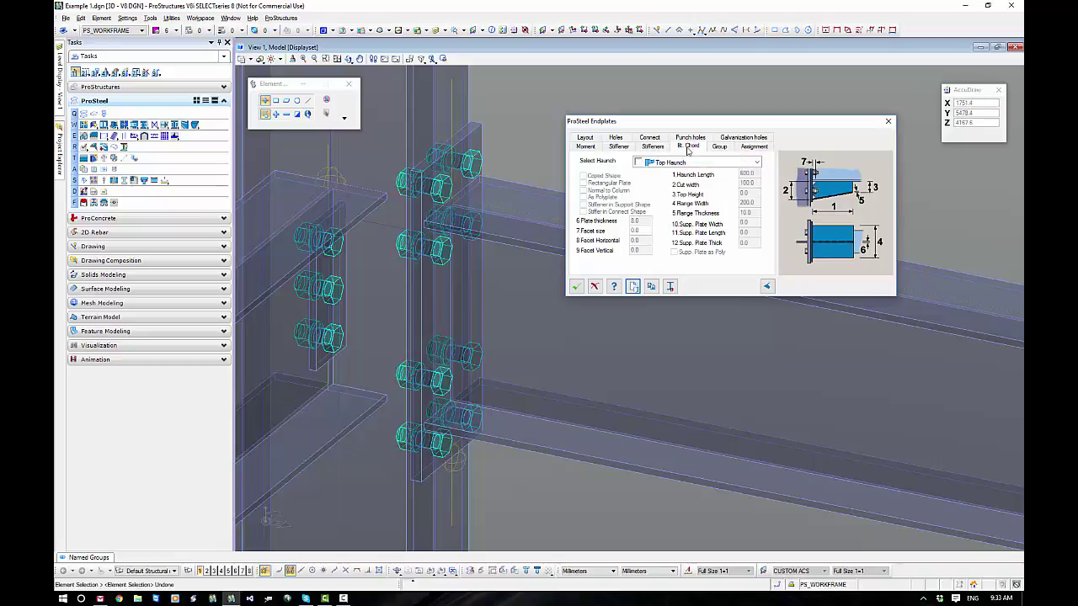
pyautogui.click(644, 164)
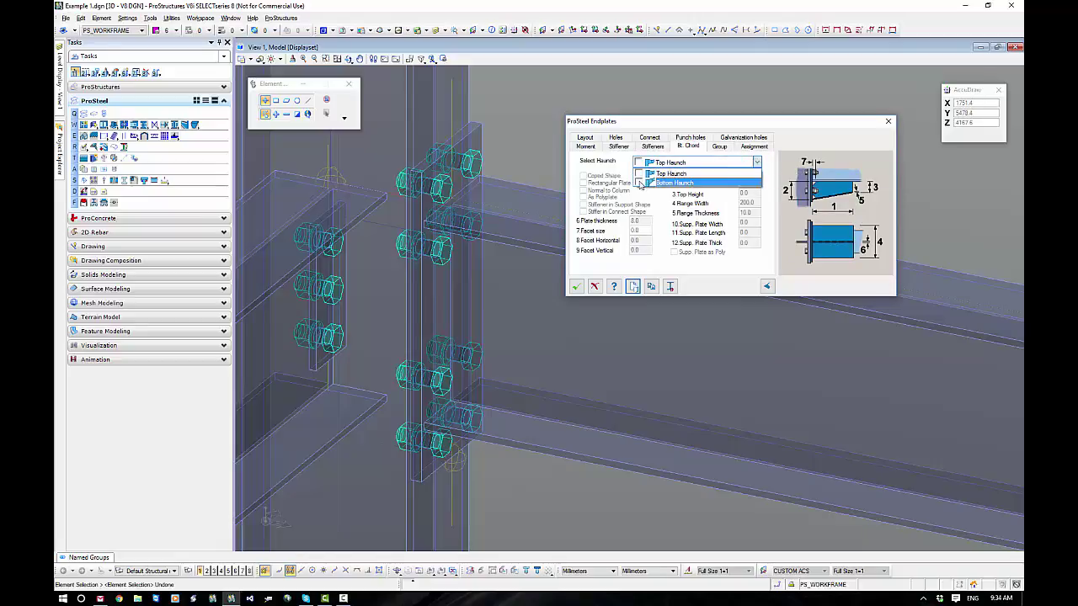
pyautogui.click(640, 182)
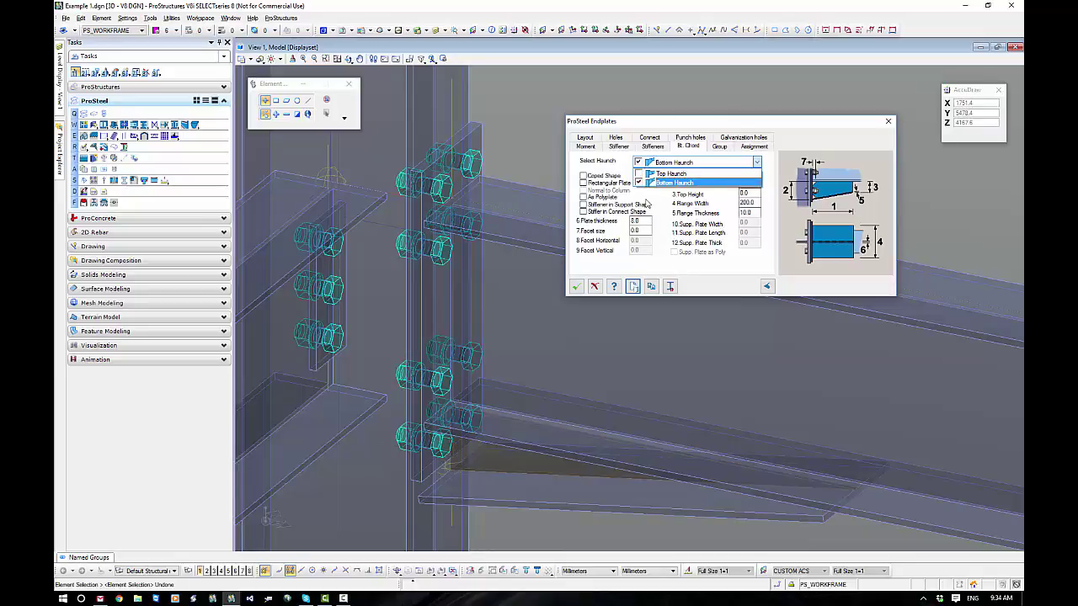
pyautogui.click(585, 177)
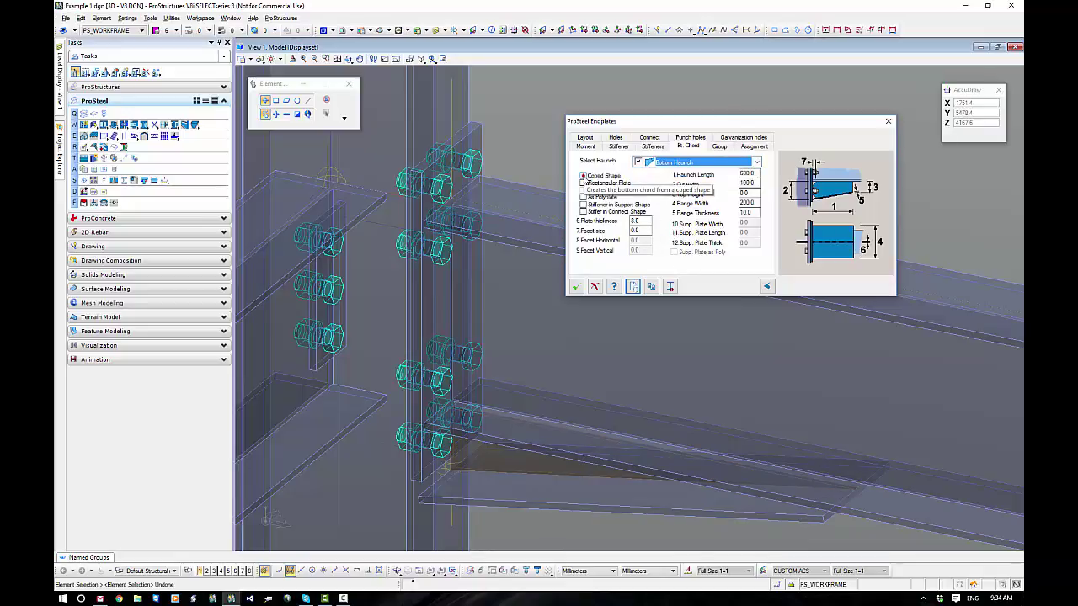
pyautogui.click(584, 176)
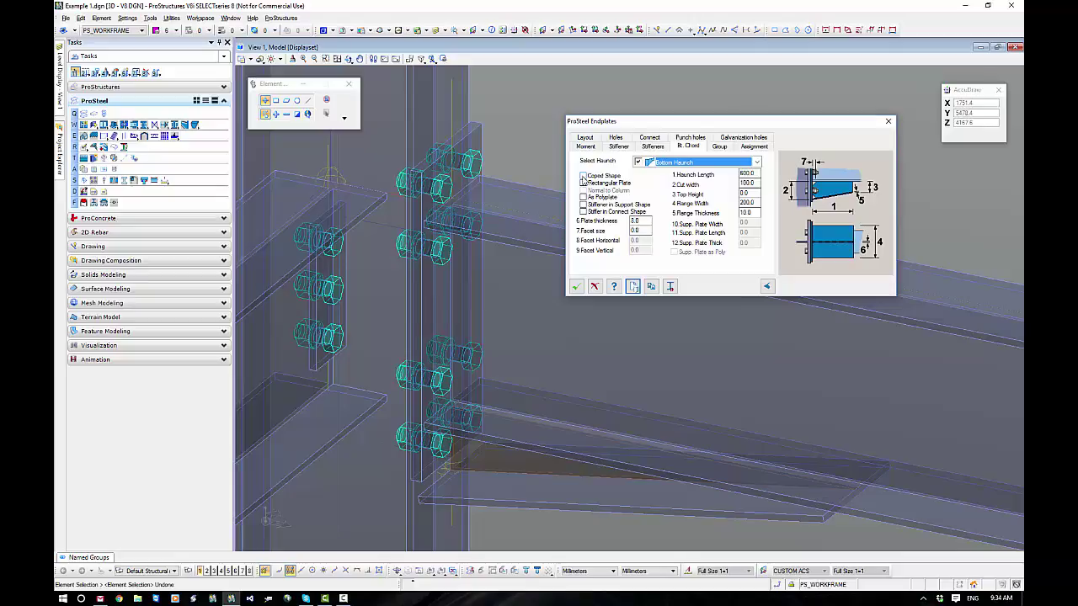
pyautogui.click(583, 176)
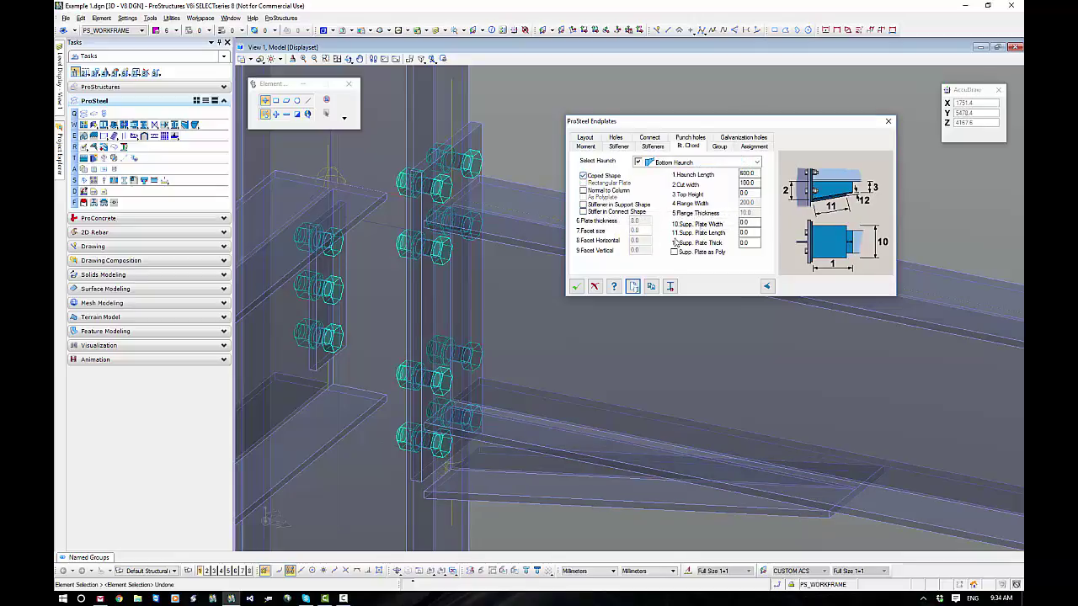
# Step: Set the haunch cut width to 250 and length to 800, leaving the support stiffener off
pyautogui.doubleClick(747, 183)
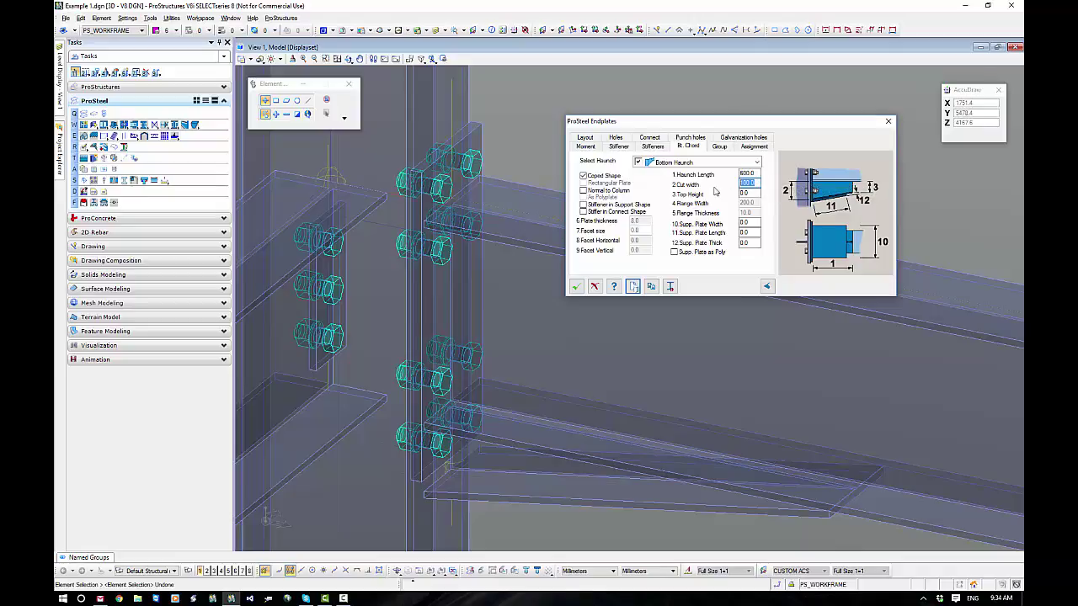
pyautogui.write('250')
pyautogui.doubleClick(752, 174)
pyautogui.click(826, 539)
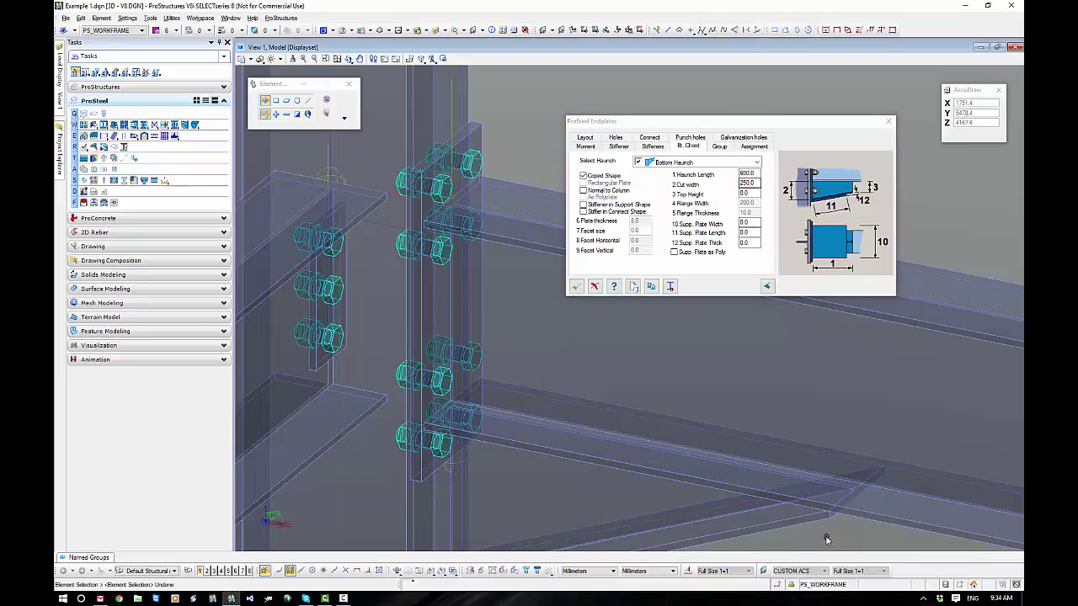
pyautogui.moveTo(826, 539); pyautogui.dragTo(719, 423, button='middle')
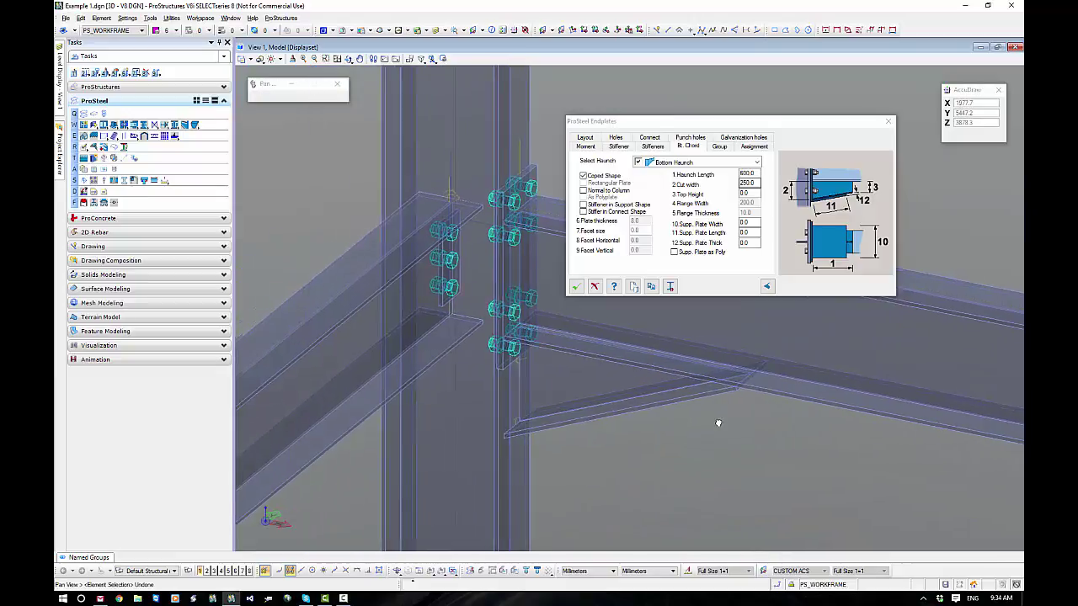
pyautogui.click(707, 178)
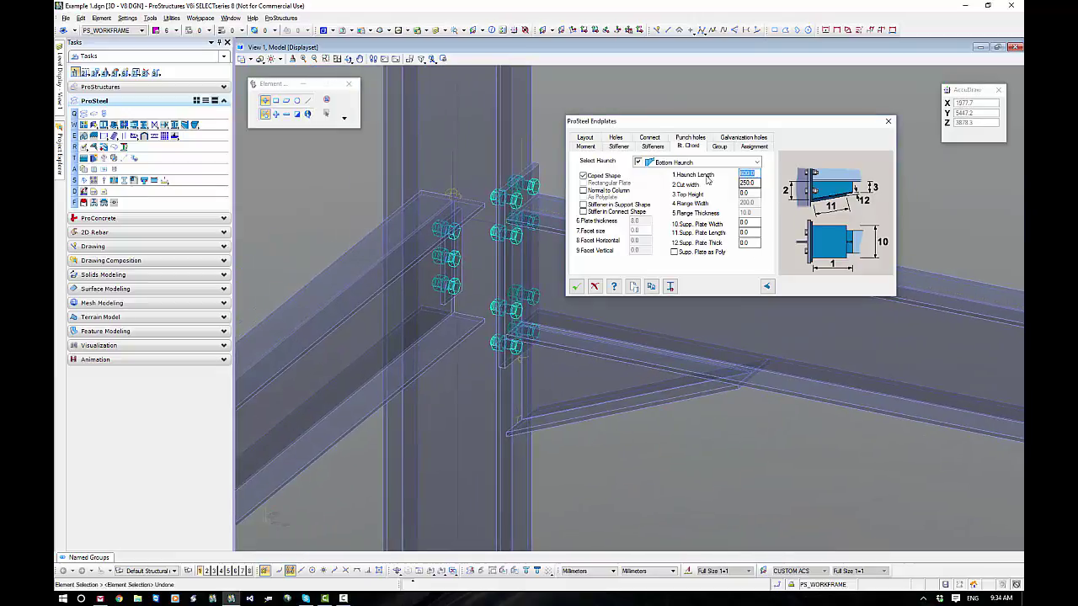
pyautogui.write('800')
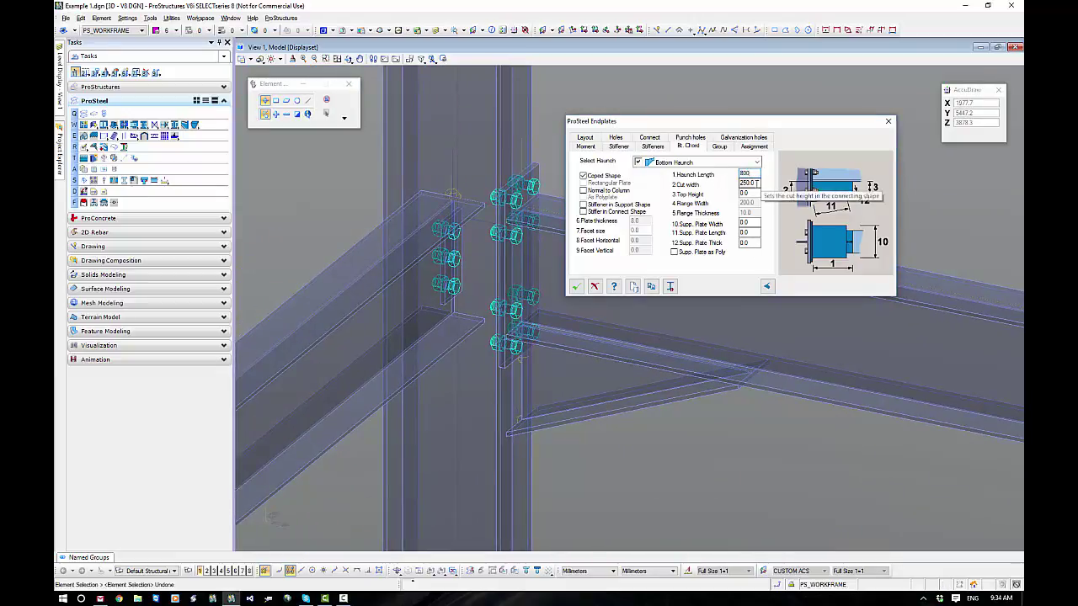
pyautogui.click(757, 182)
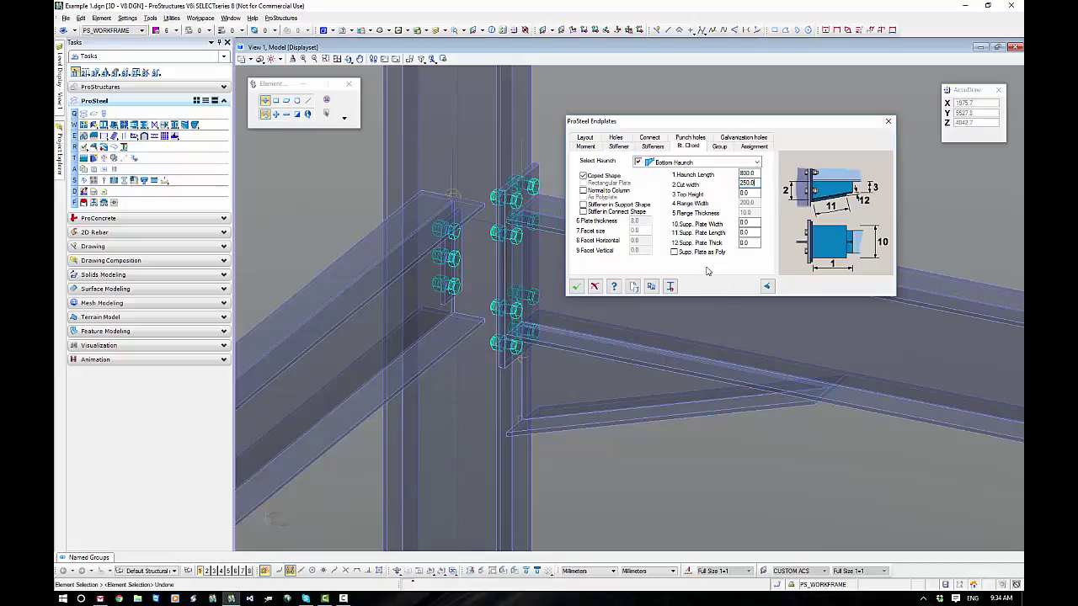
pyautogui.click(584, 207)
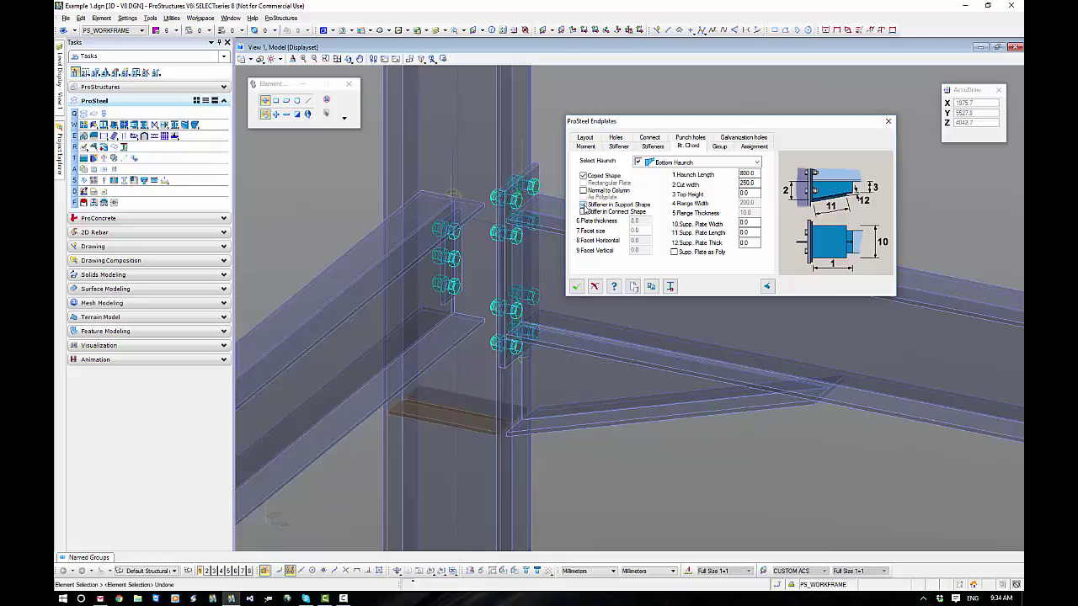
pyautogui.click(584, 207)
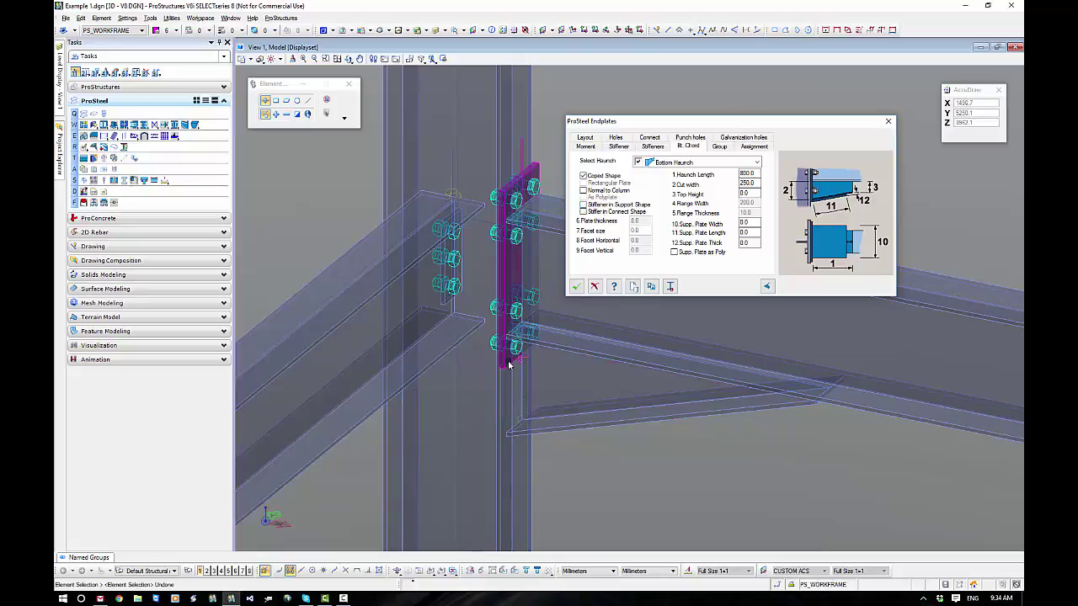
# Step: Set the end plate length to 650 and its vertical offset to -150
pyautogui.click(586, 137)
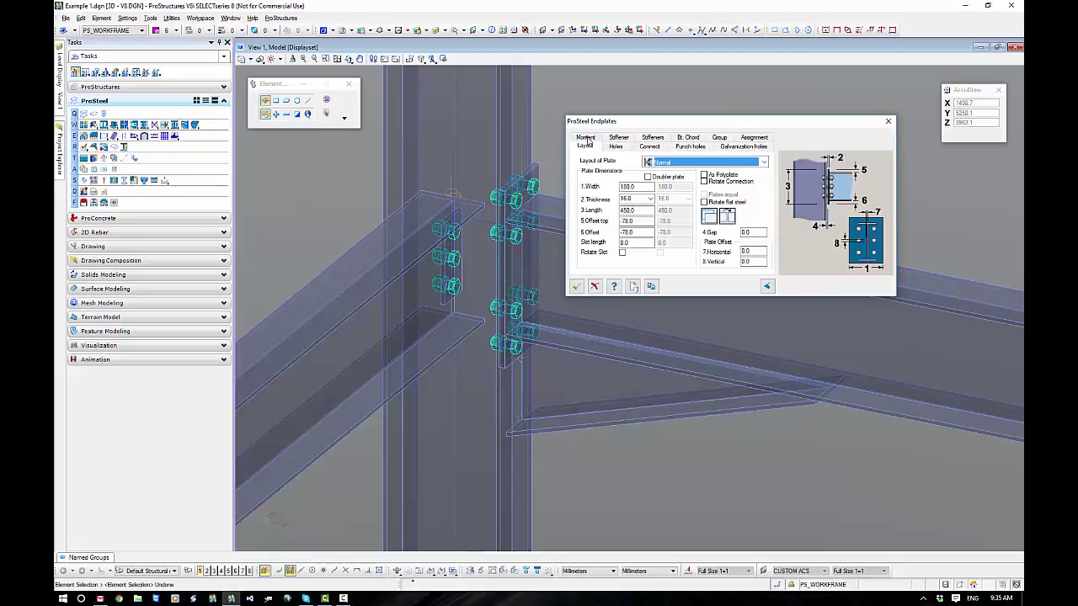
pyautogui.doubleClick(640, 209)
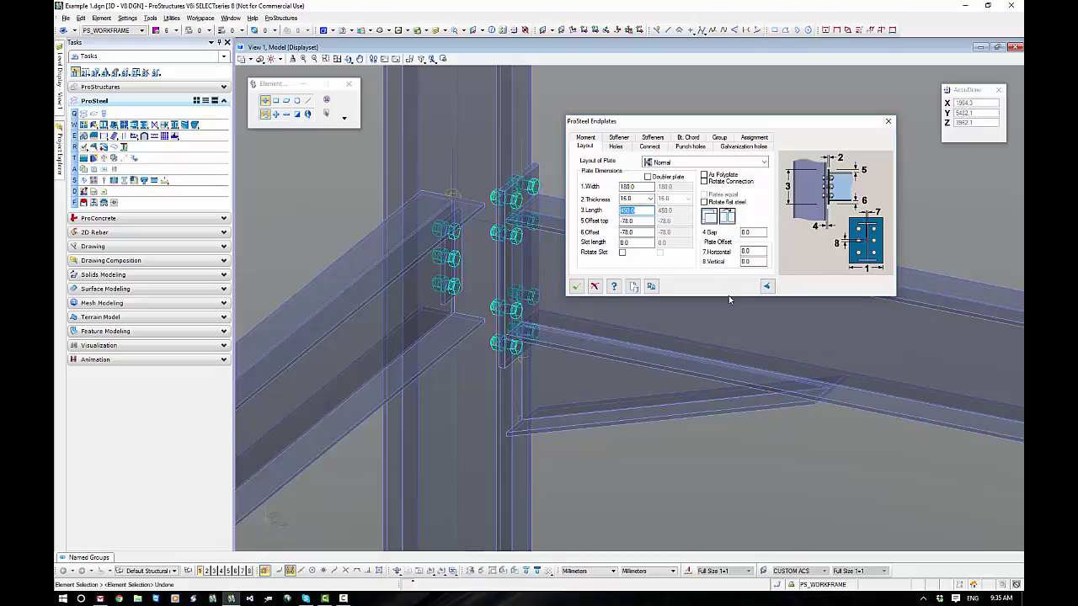
pyautogui.write('650')
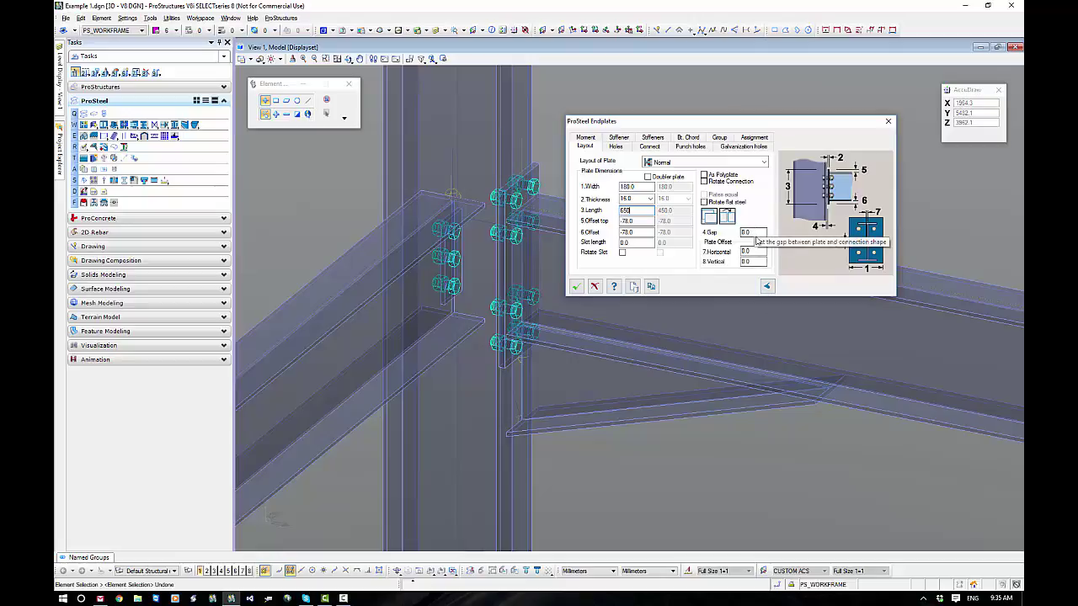
pyautogui.click(754, 262)
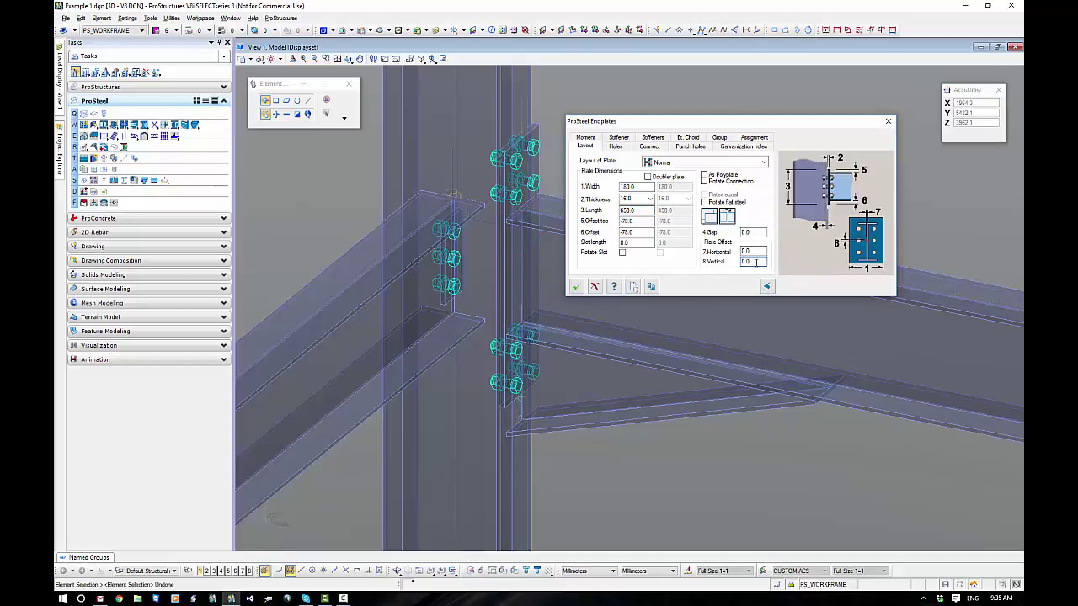
pyautogui.doubleClick(755, 262)
pyautogui.write('-20')
pyautogui.click(754, 252)
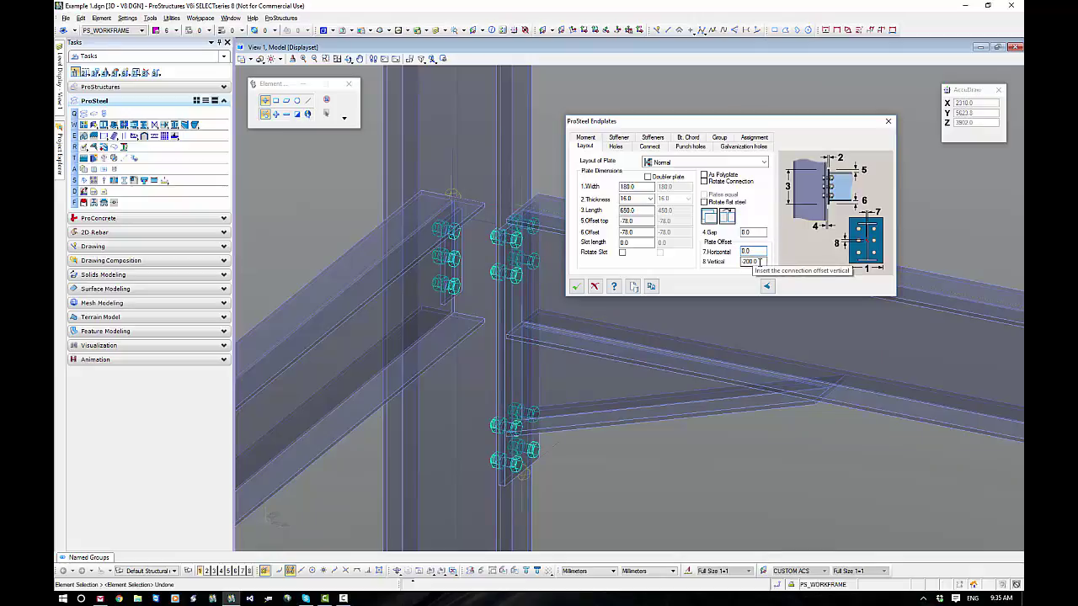
pyautogui.click(745, 261)
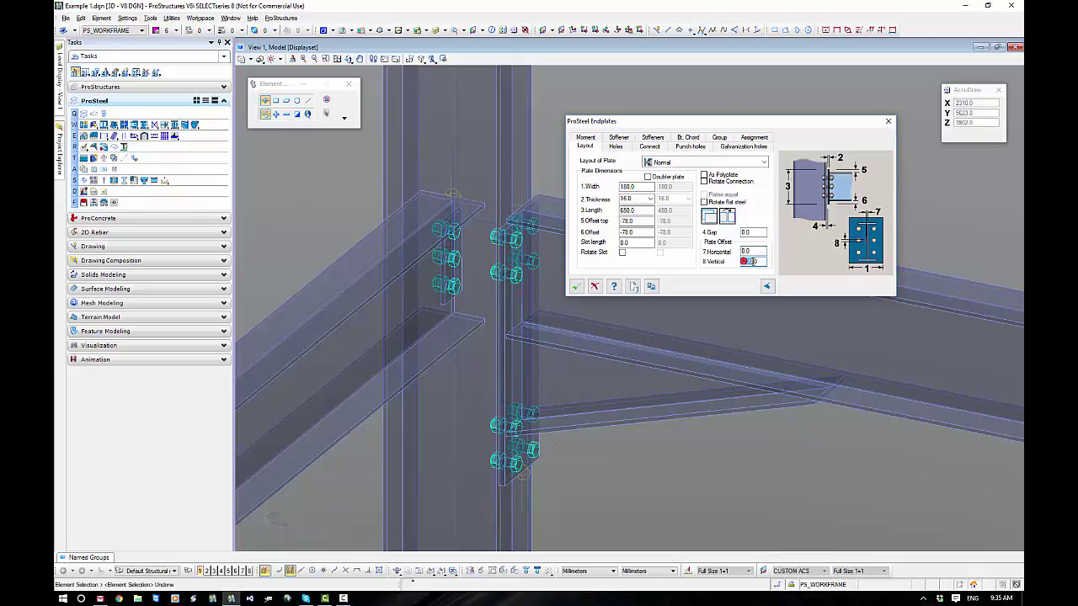
pyautogui.write('150')
pyautogui.click(755, 251)
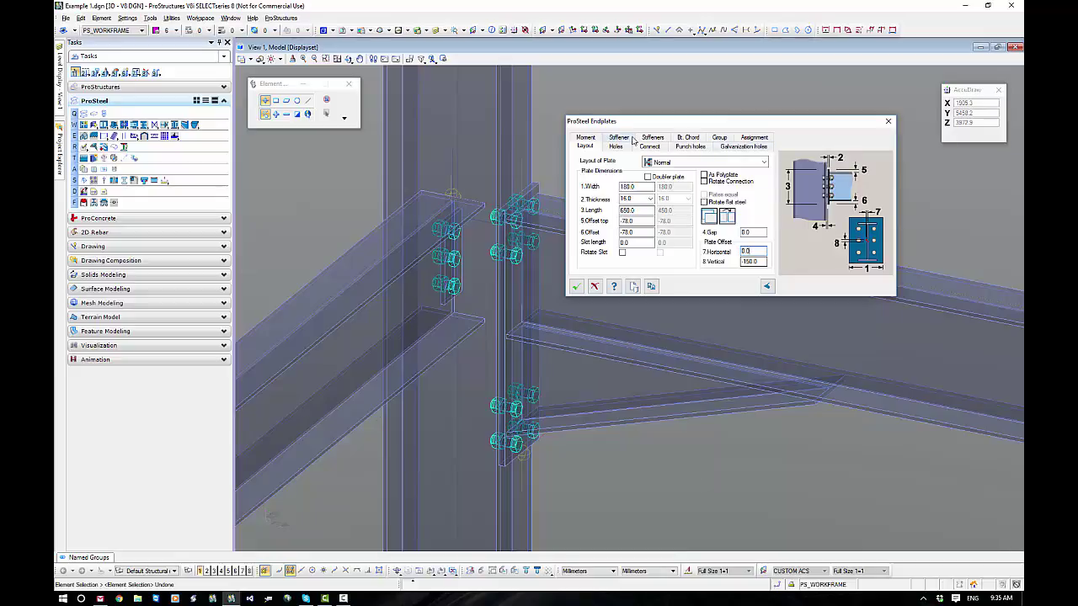
# Step: Remove the bottom haunch from the connection
pyautogui.click(689, 138)
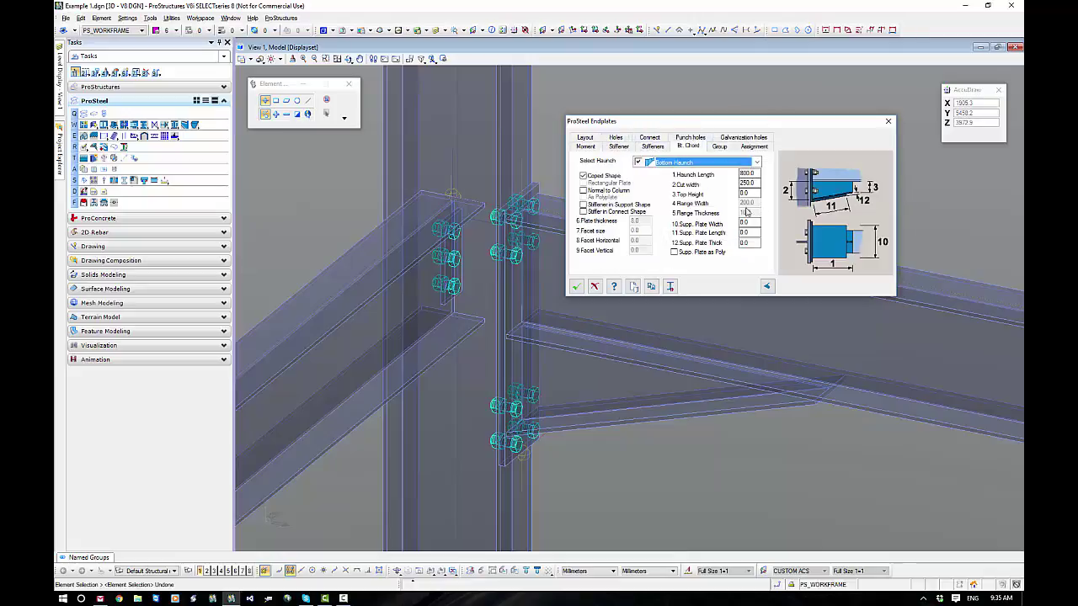
pyautogui.click(699, 162)
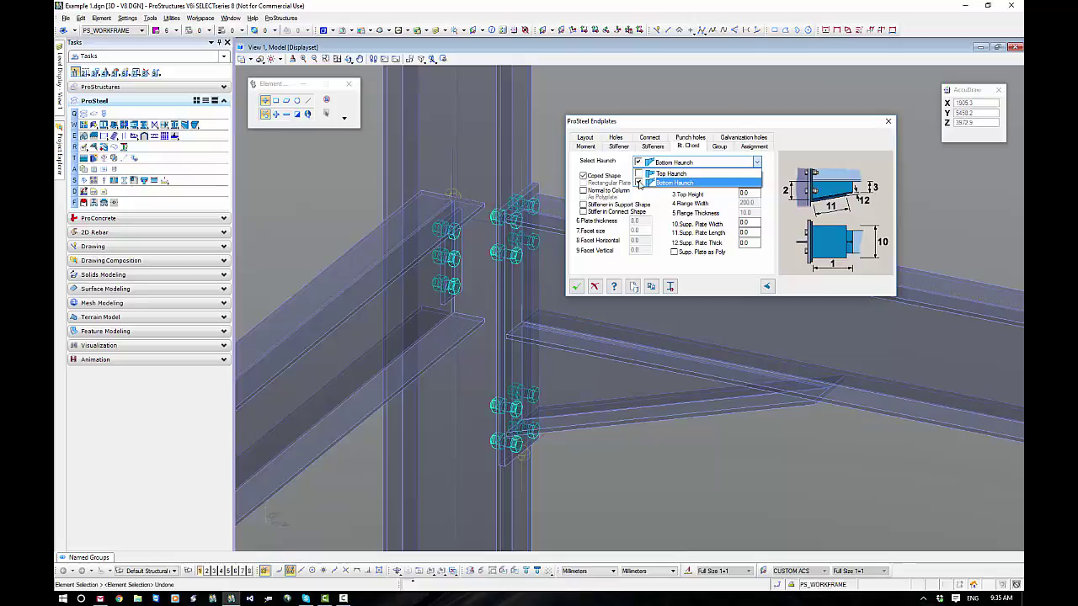
pyautogui.click(638, 182)
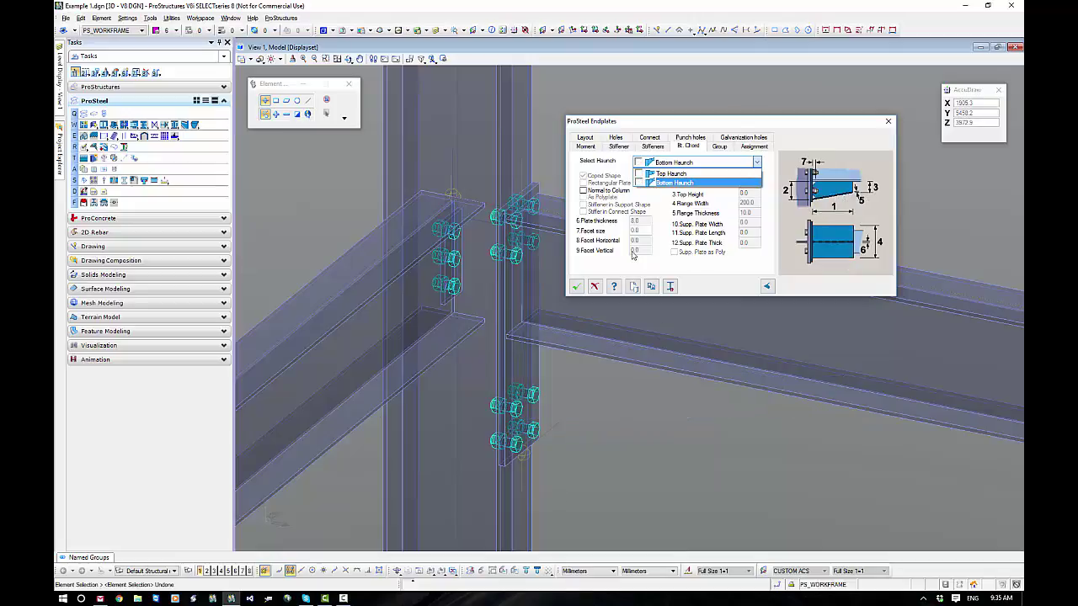
pyautogui.click(637, 291)
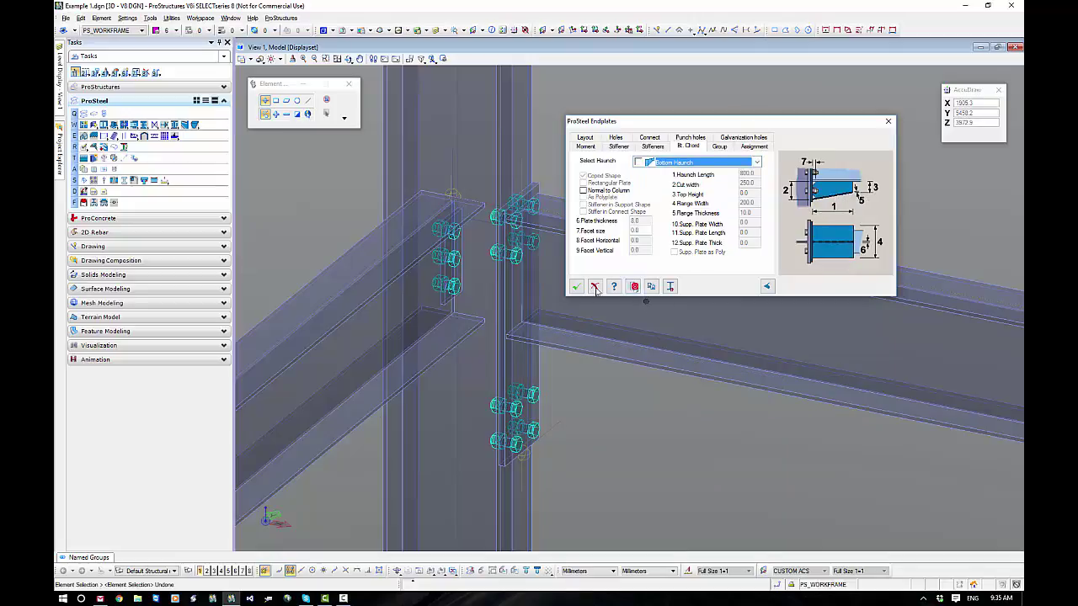
# Step: Apply the 310UB40 - 8 Bolt end plate template and view its group settings
pyautogui.click(634, 286)
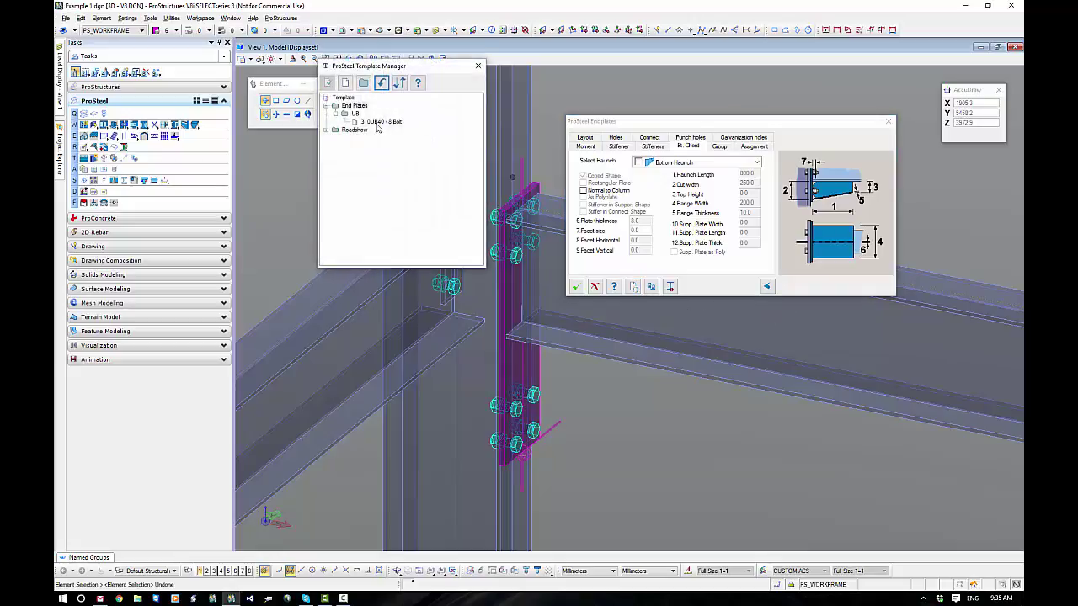
pyautogui.doubleClick(379, 123)
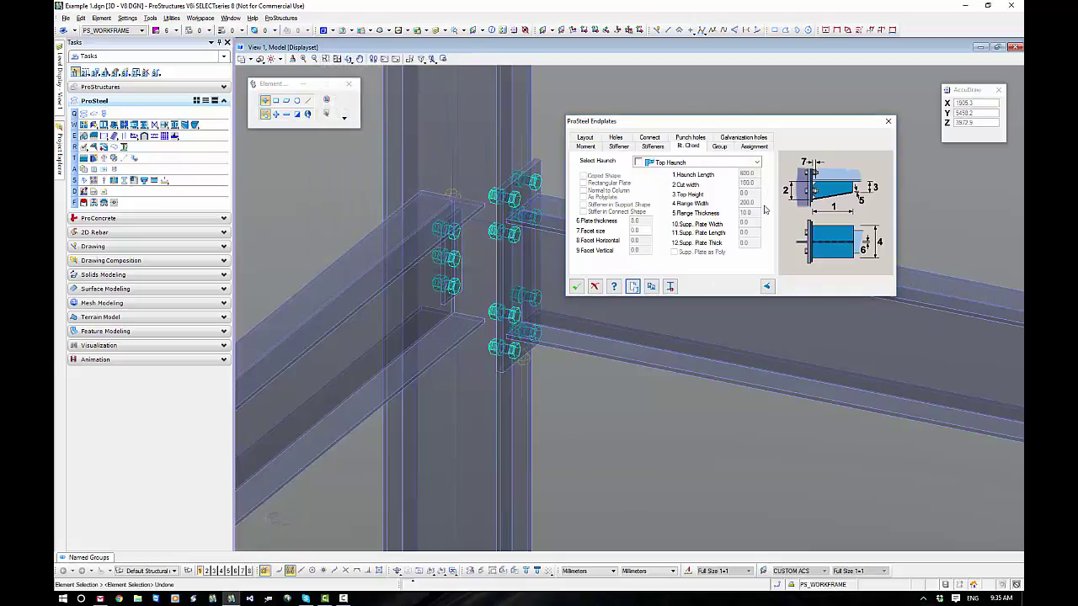
pyautogui.click(721, 147)
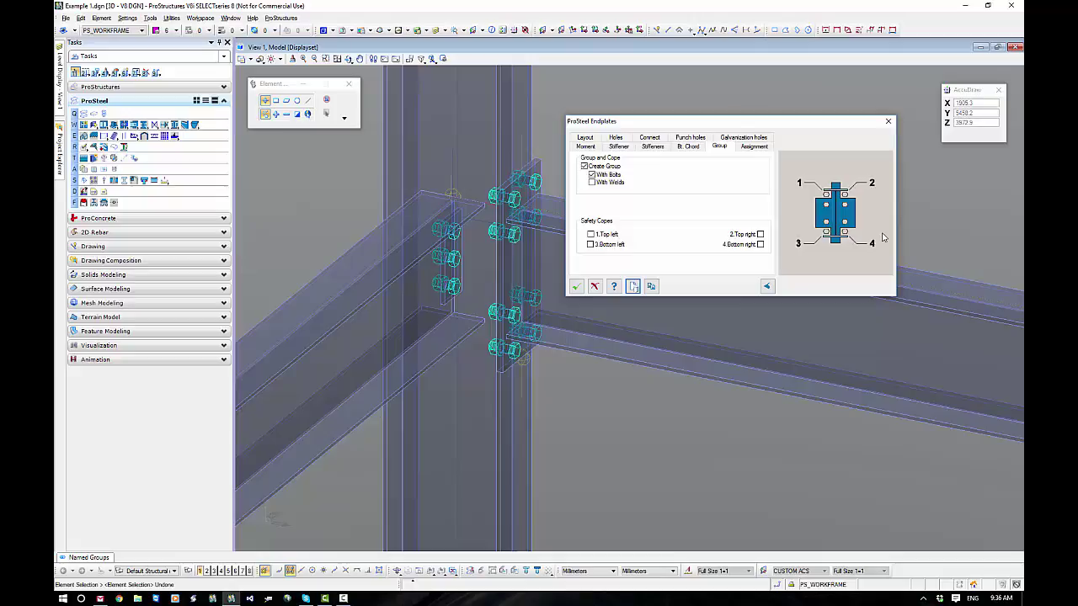
# Step: Review the Assignment and Layout values, then cancel the Endplates dialog keeping the 465-long templated plate
pyautogui.click(753, 148)
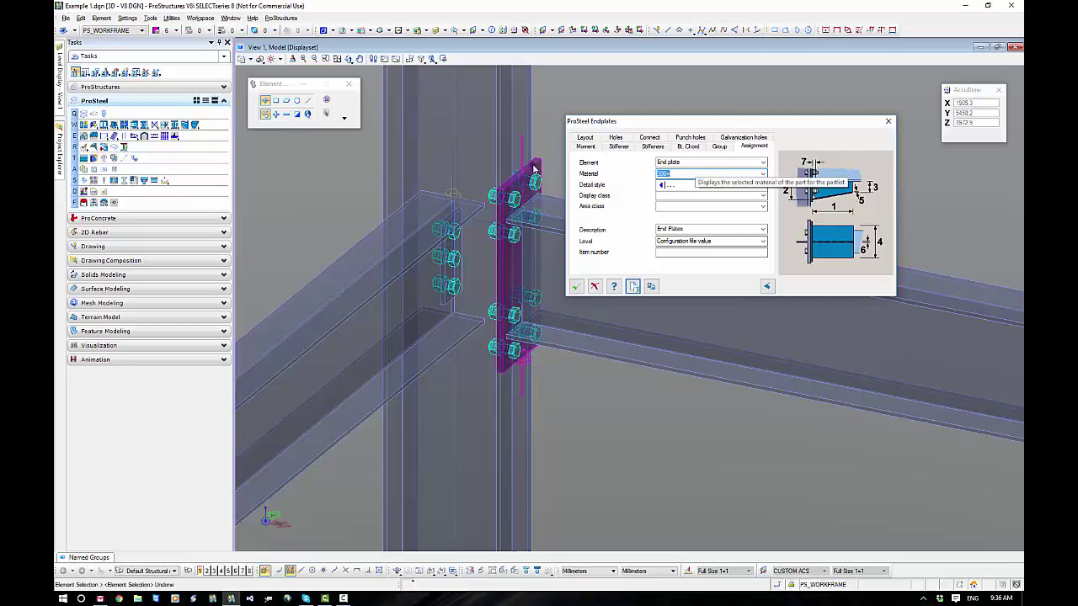
pyautogui.click(585, 138)
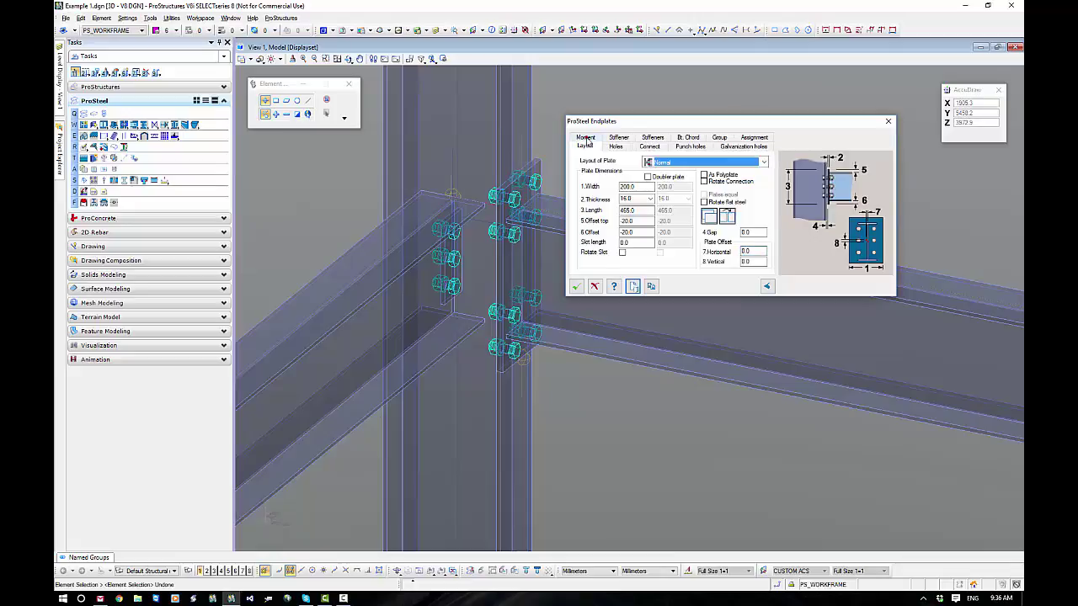
pyautogui.click(653, 210)
pyautogui.click(654, 210)
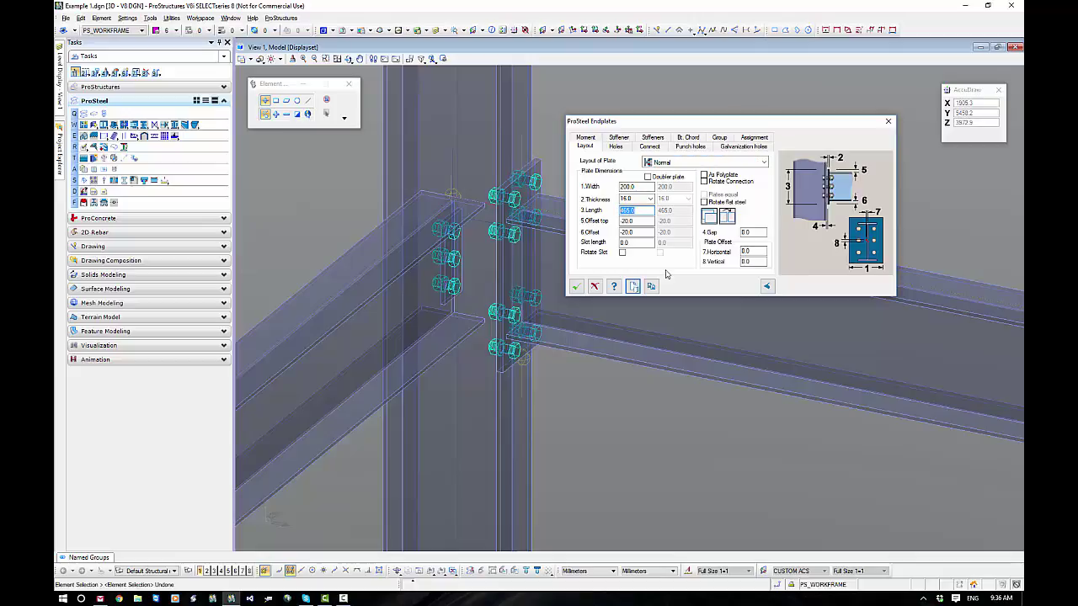
pyautogui.click(594, 287)
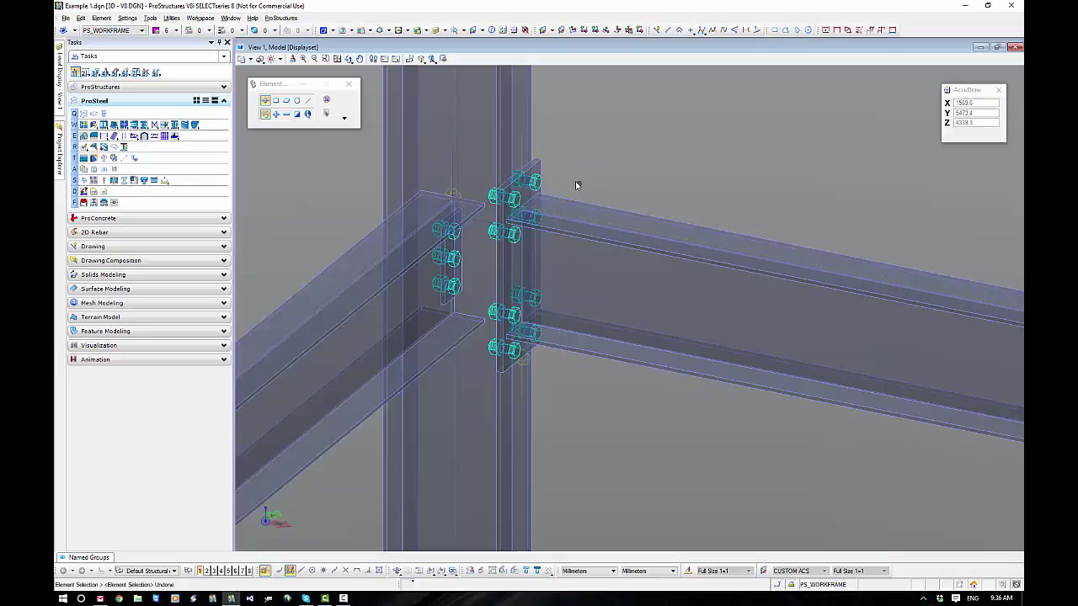
# Step: Reopen the existing end plate (width 200, thickness 16, length 465) in the Endplates dialog via PS Change connection
pyautogui.click(540, 172)
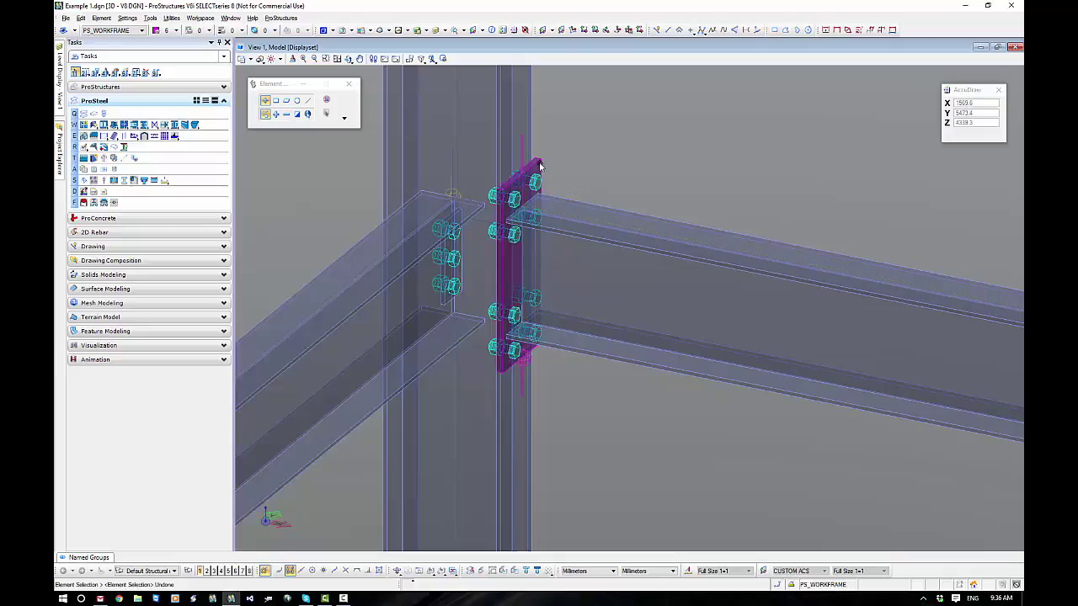
pyautogui.rightClick(594, 152)
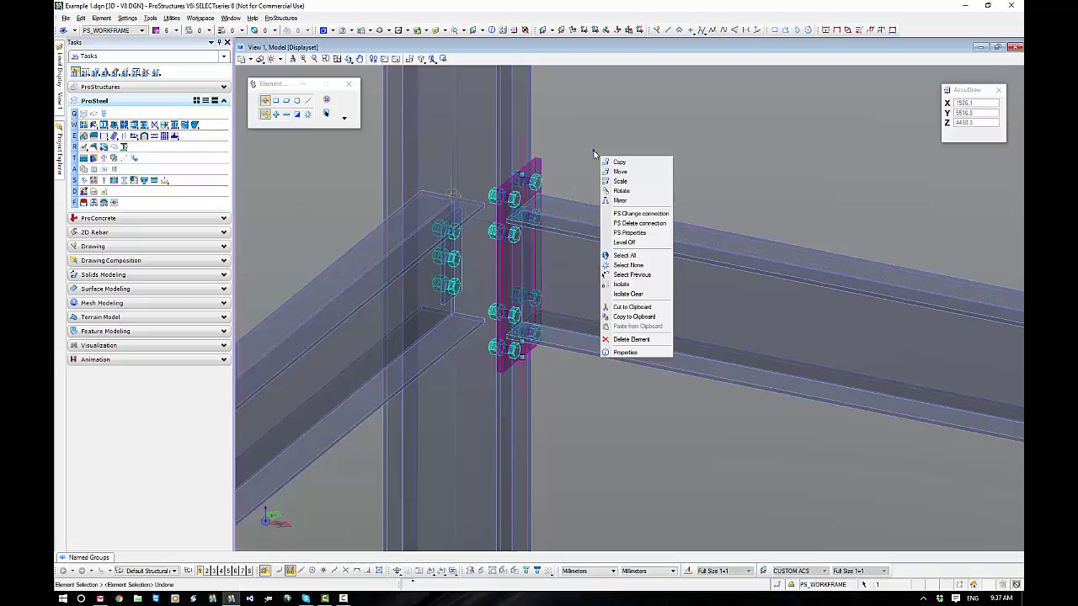
pyautogui.click(634, 214)
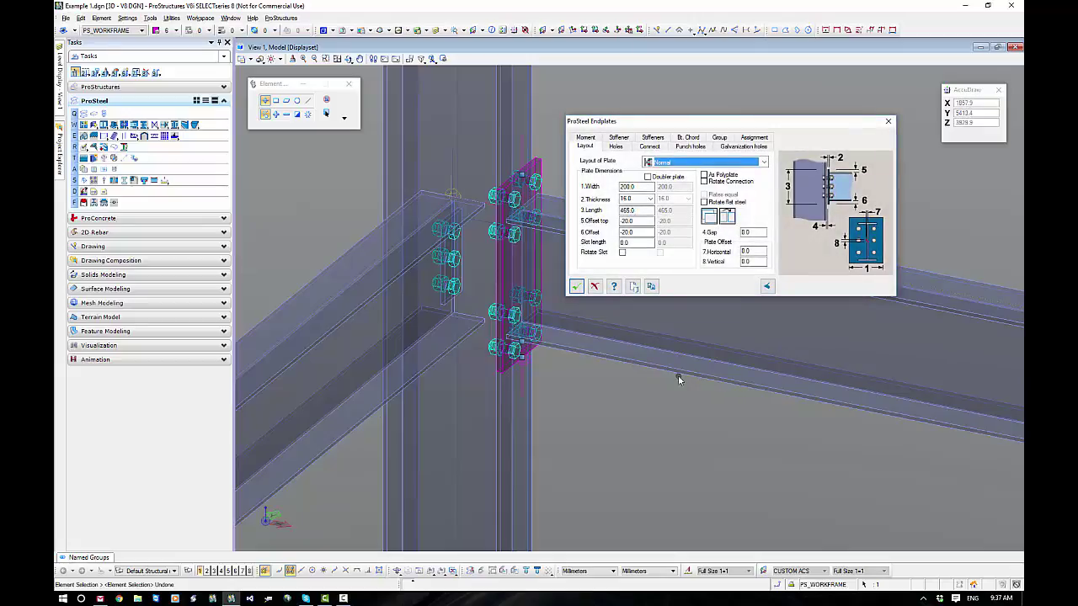
# Step: Clone the end plate connection onto the left beam-column, middle column and upper beam joints
pyautogui.click(651, 287)
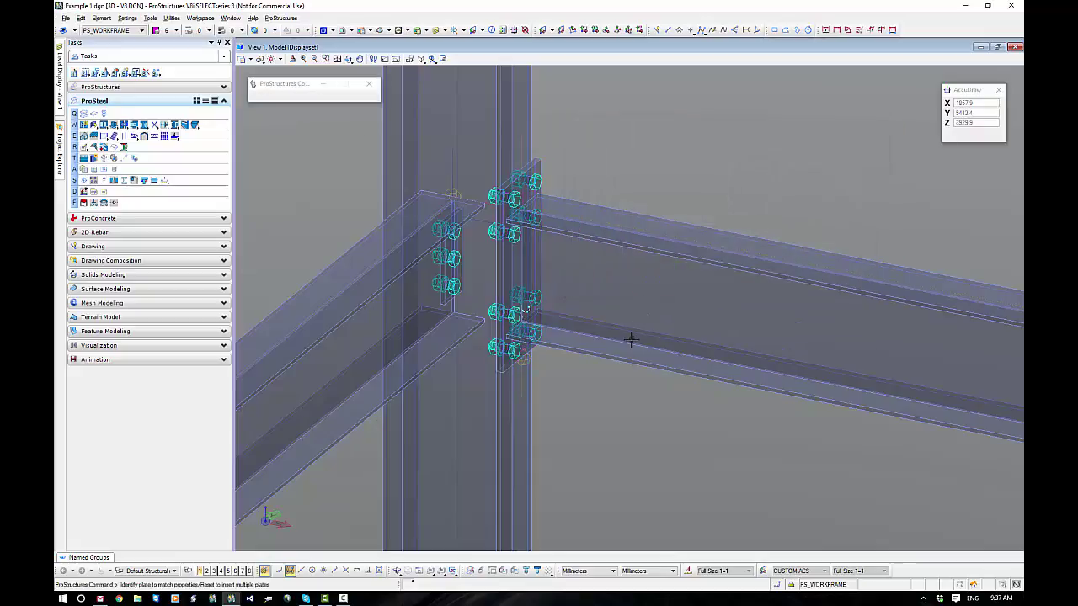
pyautogui.scroll(-5, 633, 303)
pyautogui.scroll(5, 783, 354)
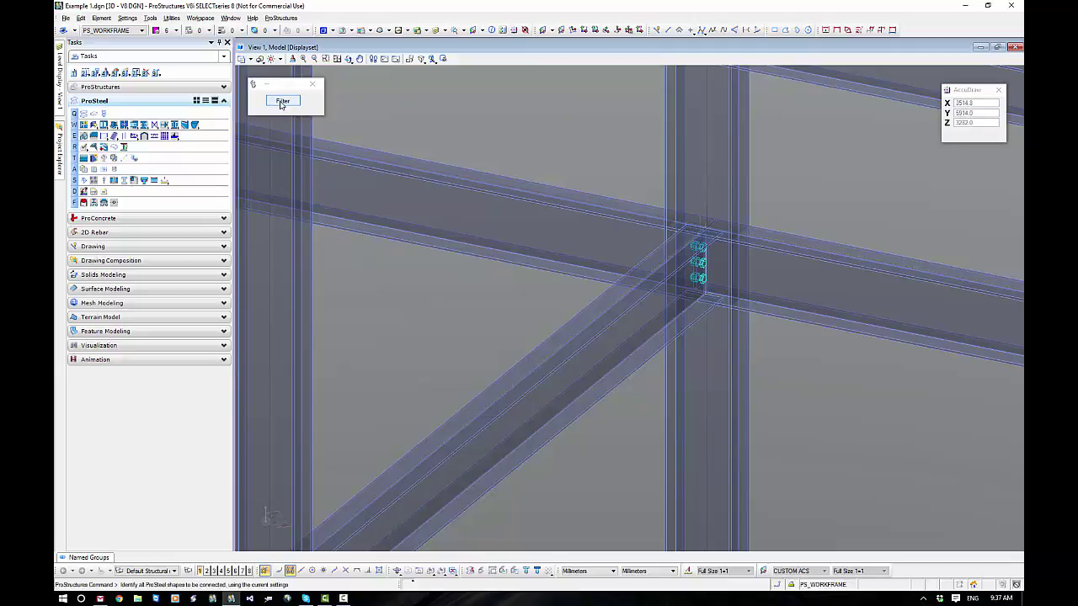
pyautogui.click(622, 217)
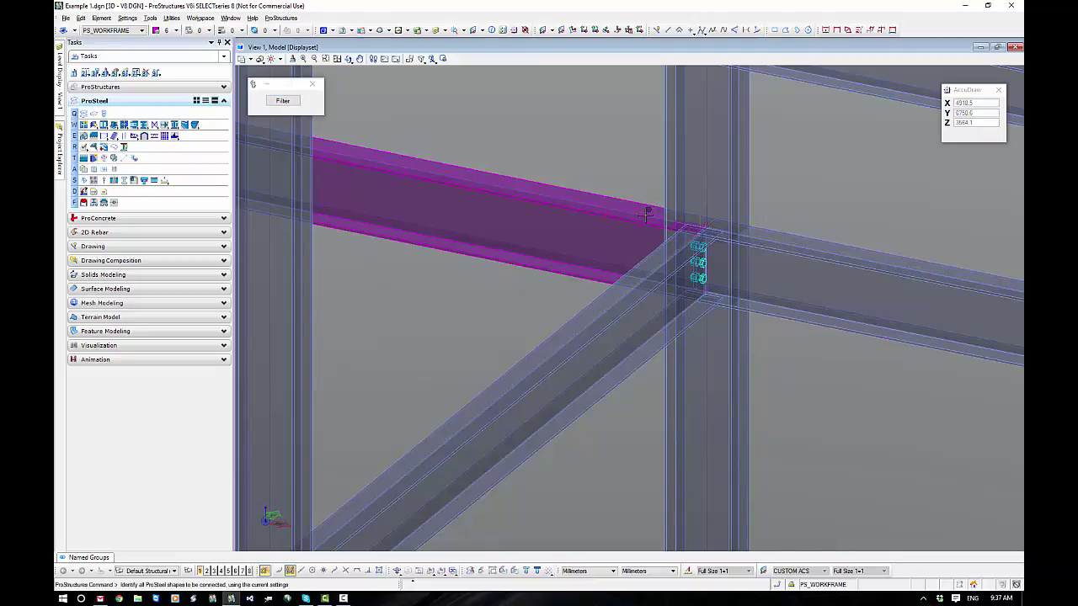
pyautogui.scroll(-5, 645, 221)
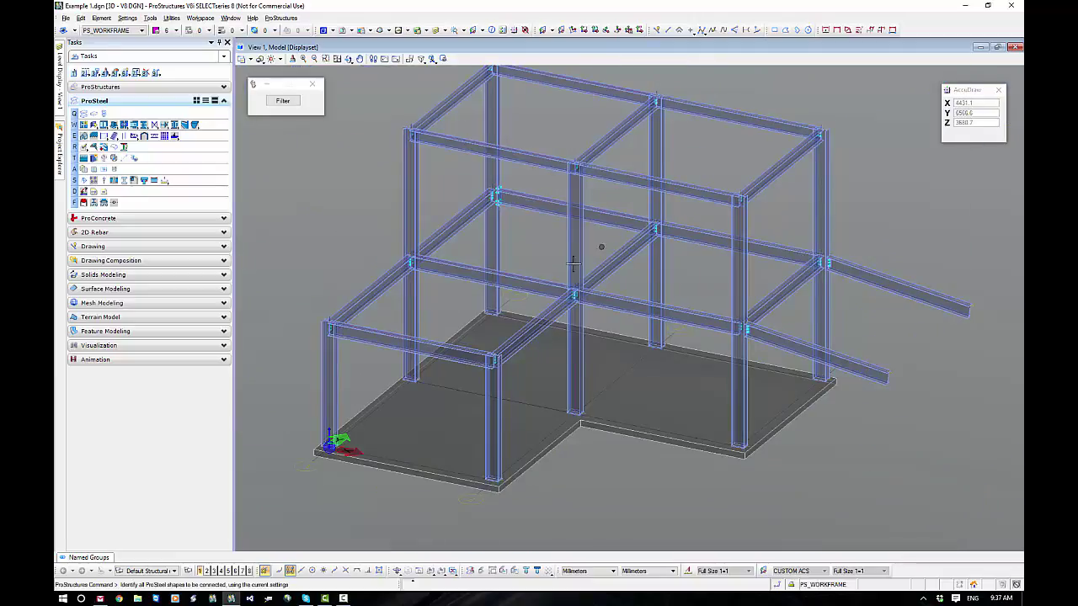
pyautogui.click(449, 265)
pyautogui.keyDown('ctrl'); pyautogui.click(414, 223); pyautogui.keyUp('ctrl')
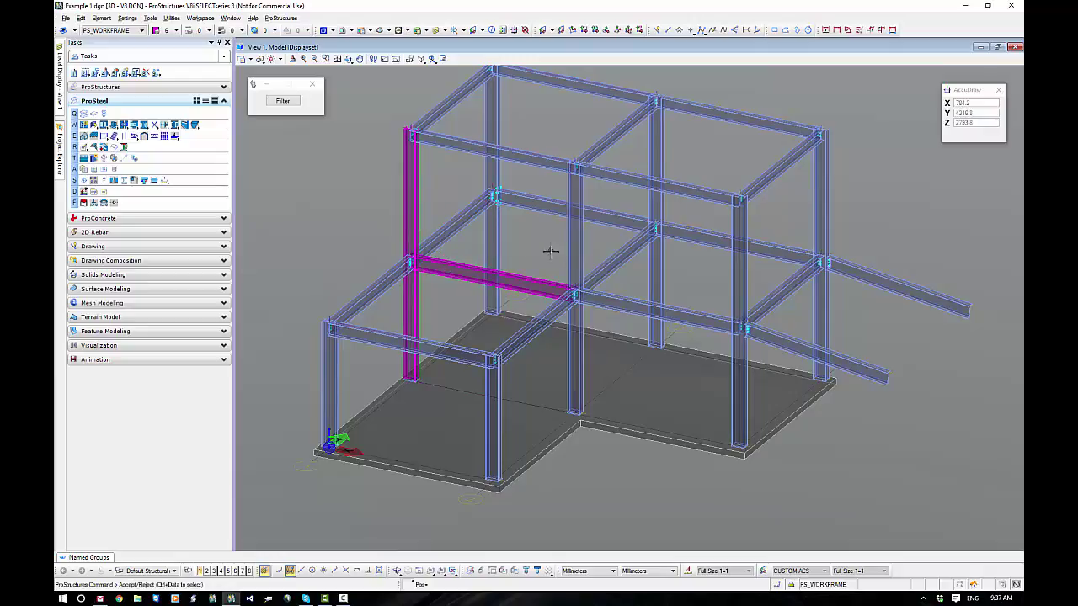
pyautogui.keyDown('ctrl'); pyautogui.click(576, 253); pyautogui.keyUp('ctrl')
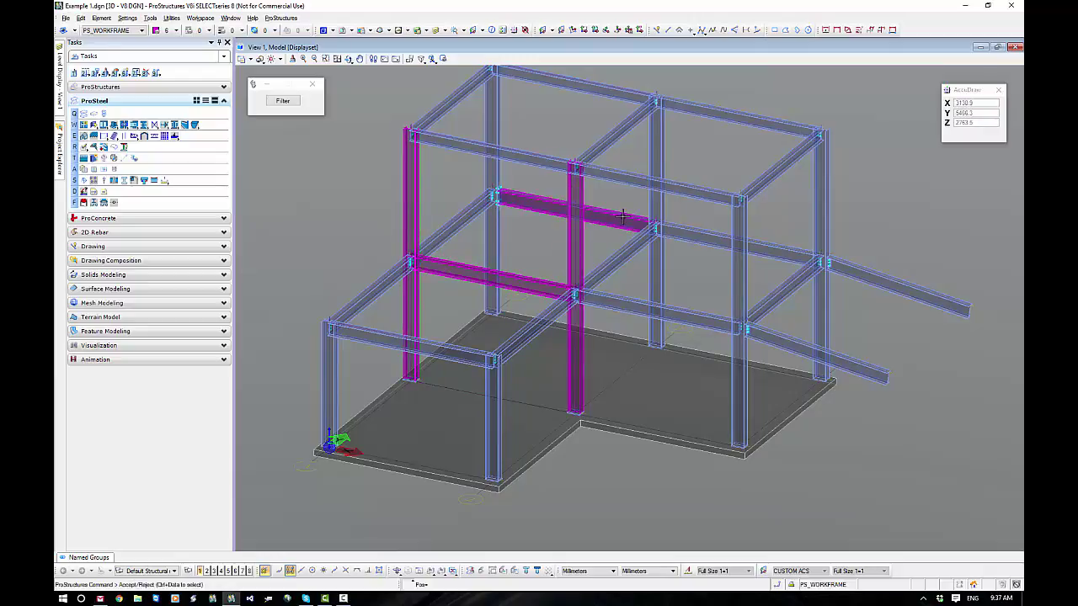
pyautogui.keyDown('ctrl'); pyautogui.click(623, 217); pyautogui.keyUp('ctrl')
pyautogui.keyDown('ctrl'); pyautogui.click(660, 222); pyautogui.keyUp('ctrl')
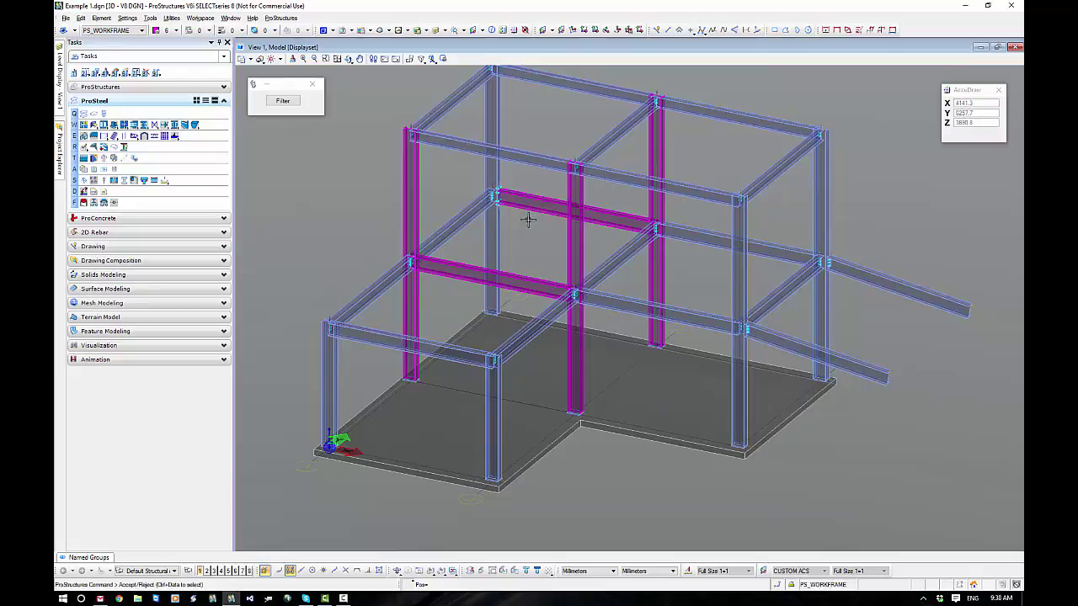
pyautogui.click(596, 239)
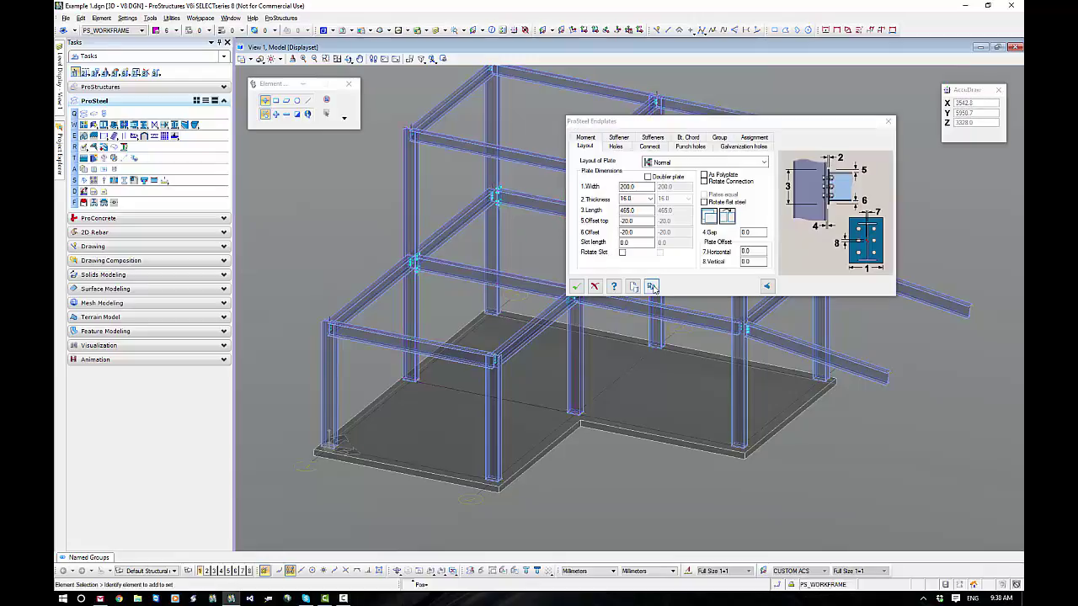
# Step: Clone it again onto the right-hand panels: lower beam, middle, right and front columns, and upper-right beam
pyautogui.click(650, 287)
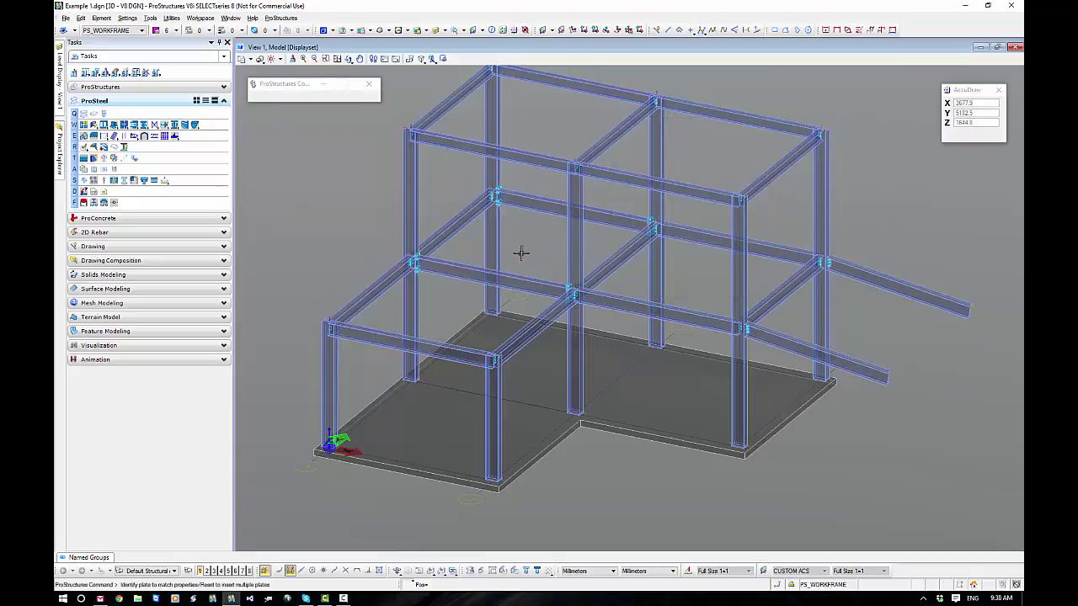
pyautogui.rightClick(522, 252)
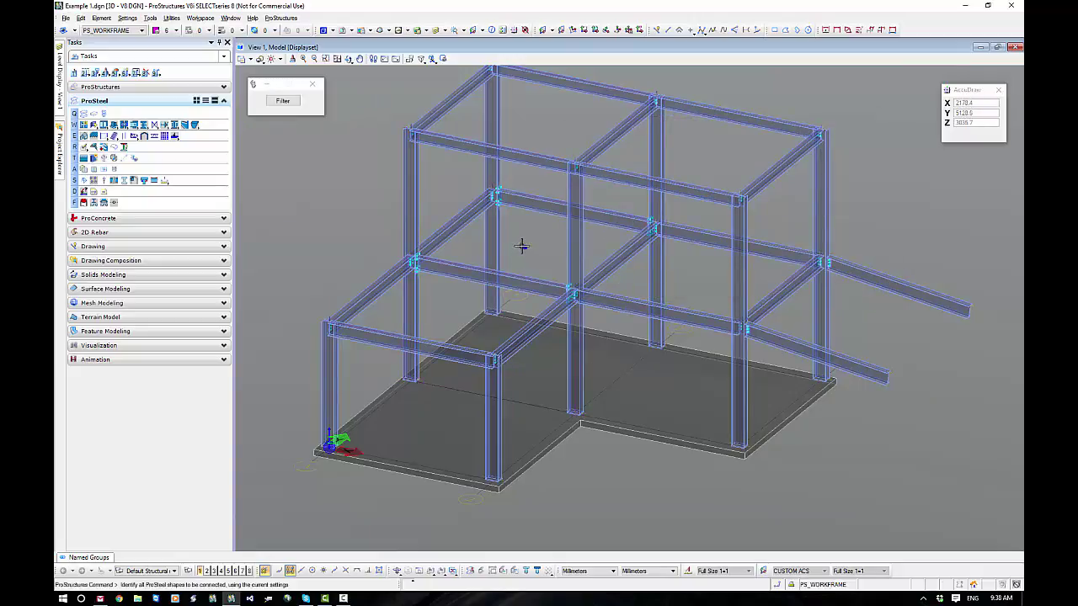
pyautogui.click(610, 300)
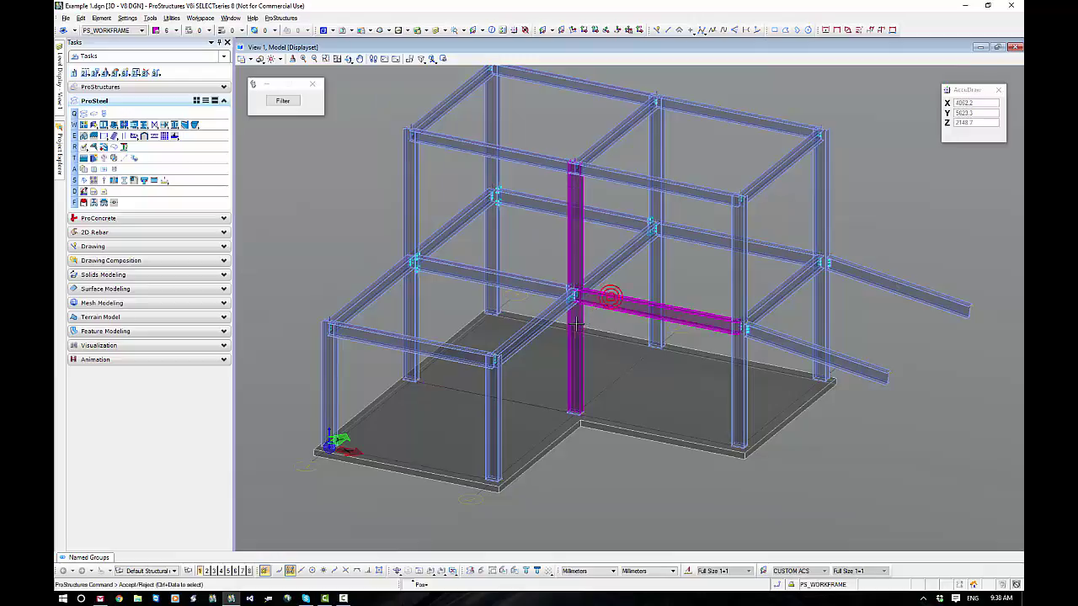
pyautogui.keyDown('ctrl'); pyautogui.click(579, 322); pyautogui.keyUp('ctrl')
pyautogui.keyDown('ctrl'); pyautogui.click(664, 267); pyautogui.keyUp('ctrl')
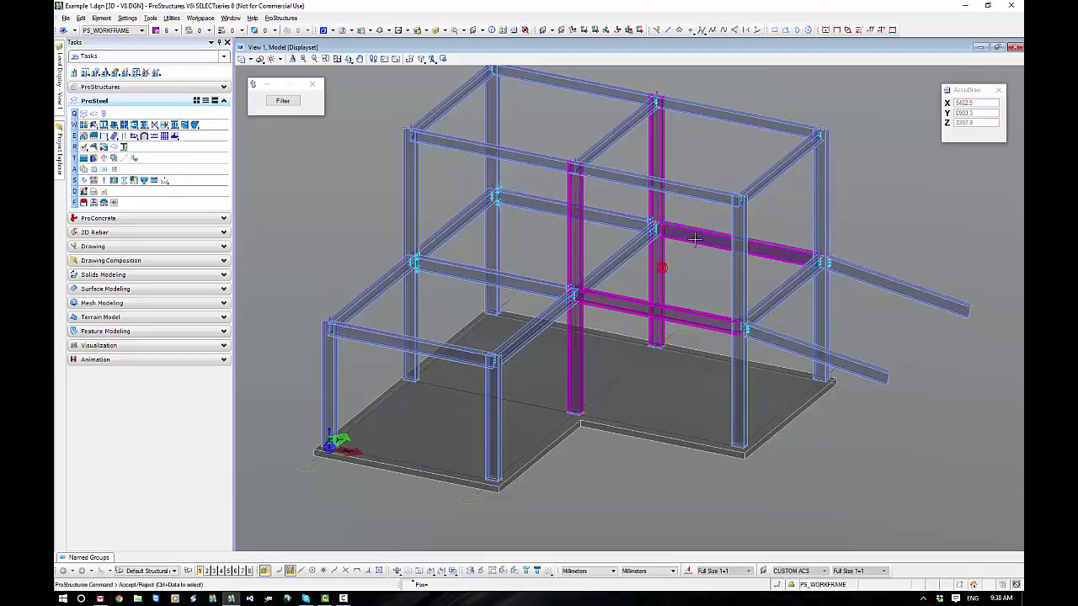
pyautogui.keyDown('ctrl'); pyautogui.click(699, 238); pyautogui.keyUp('ctrl')
pyautogui.keyDown('ctrl'); pyautogui.click(820, 289); pyautogui.keyUp('ctrl')
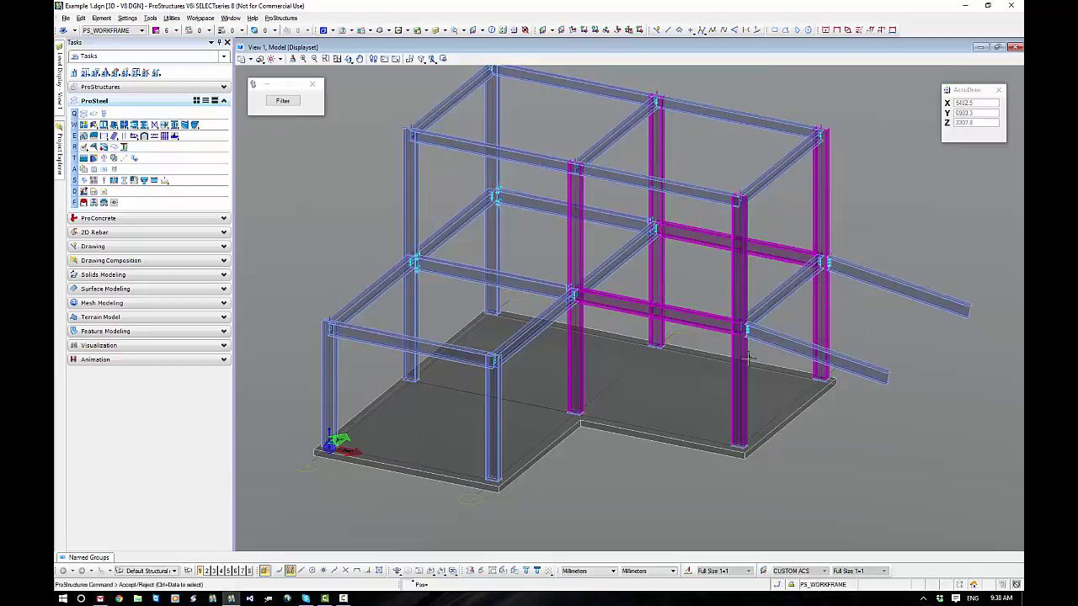